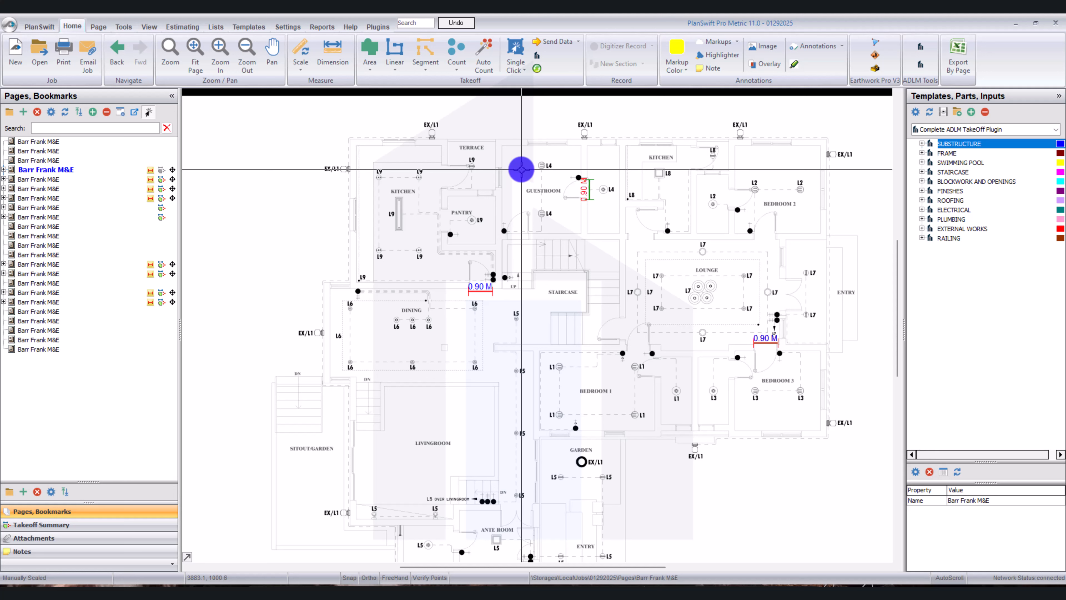
Expand the Electrical template group and open the Electrical Legend page in a separate window.
left_click(923, 210)
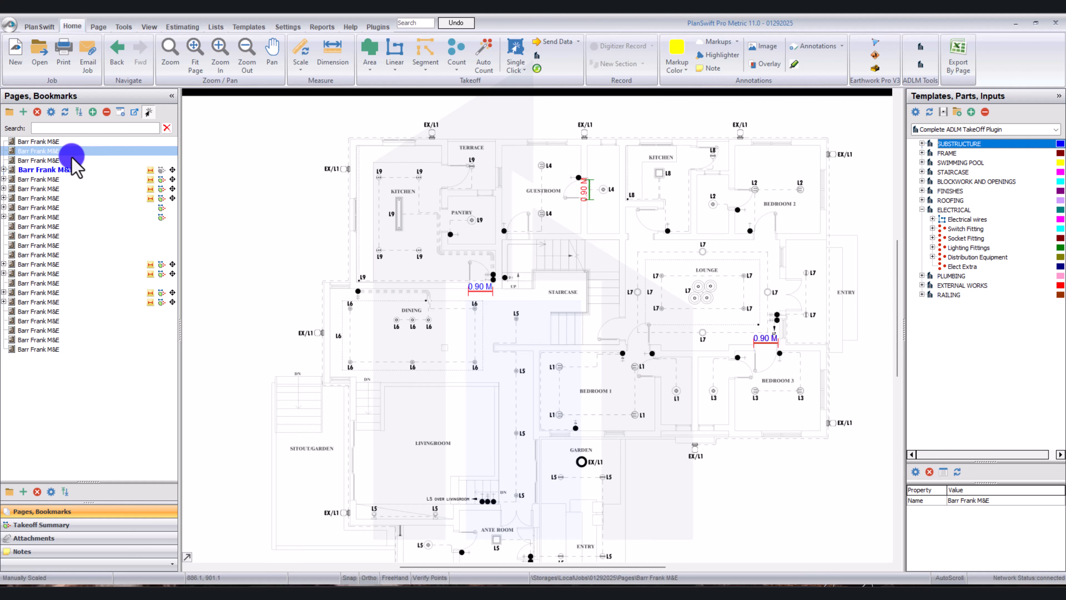
left_click(63, 153)
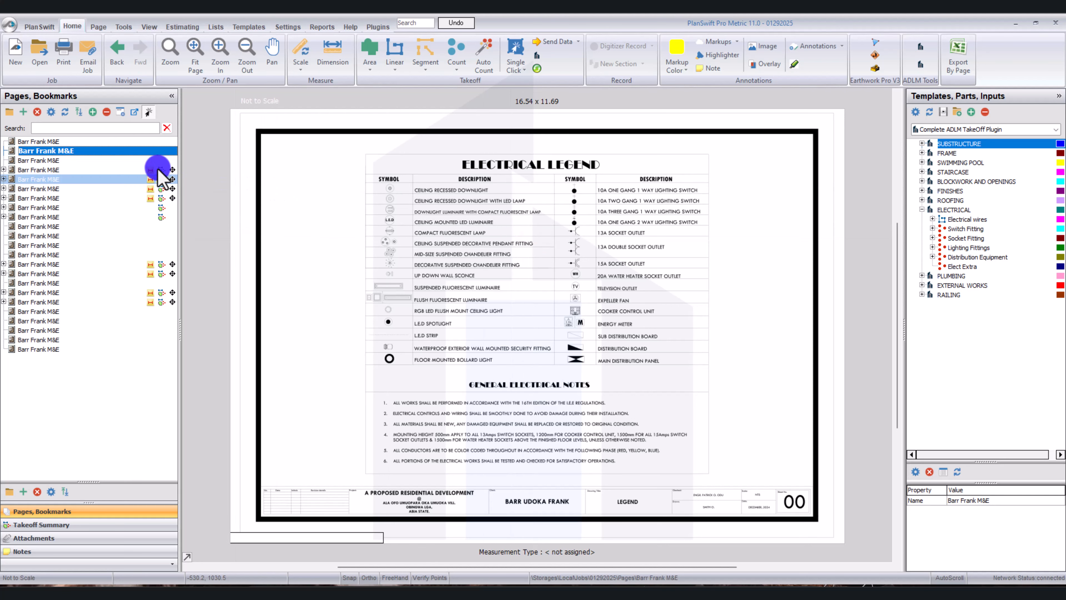
right_click(148, 149)
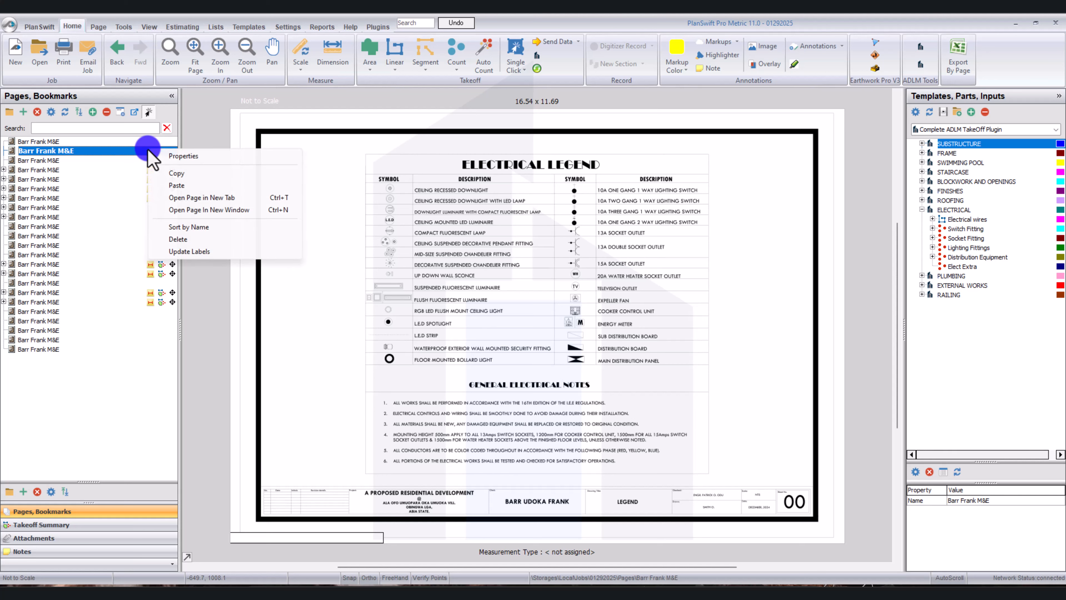
left_click(242, 209)
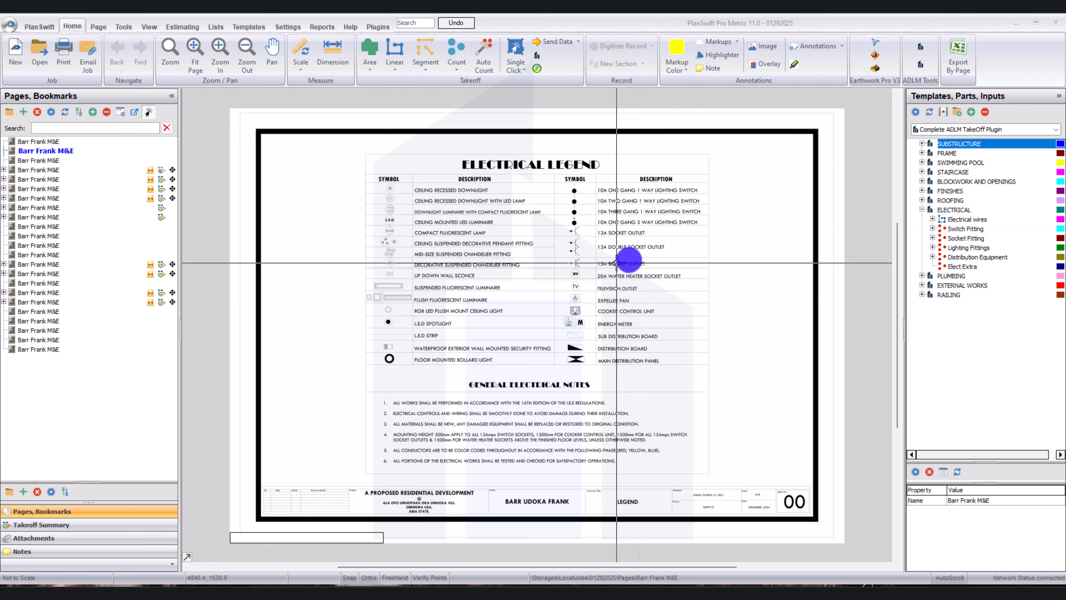
left_click(557, 270)
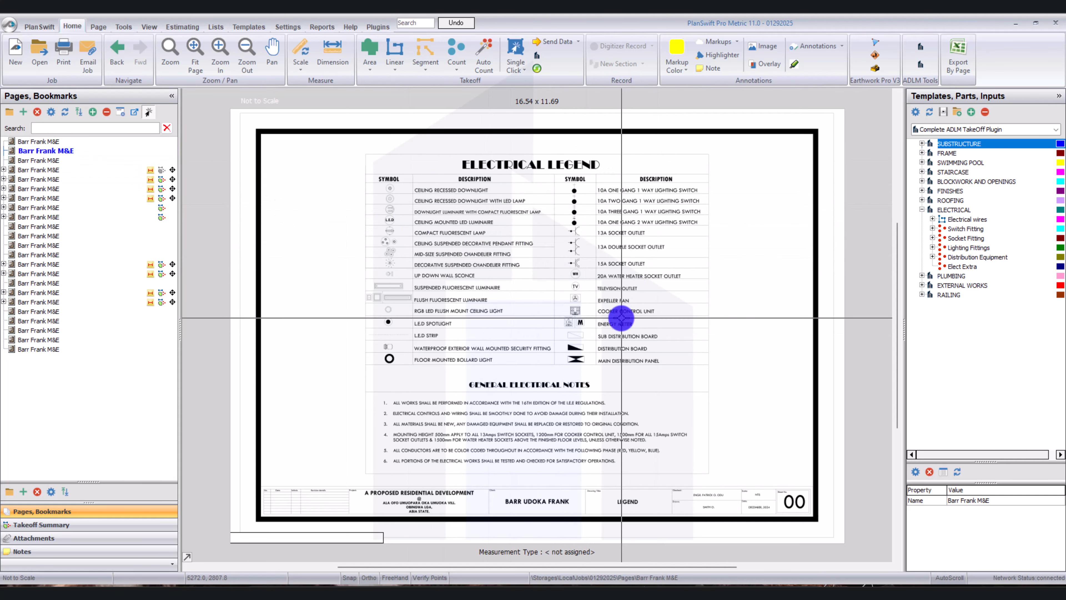
Compare the exterior EX/L1 light symbol near the ante room on the Site Layout page with the fitting descriptions on the Electrical Legend page.
left_click(73, 160)
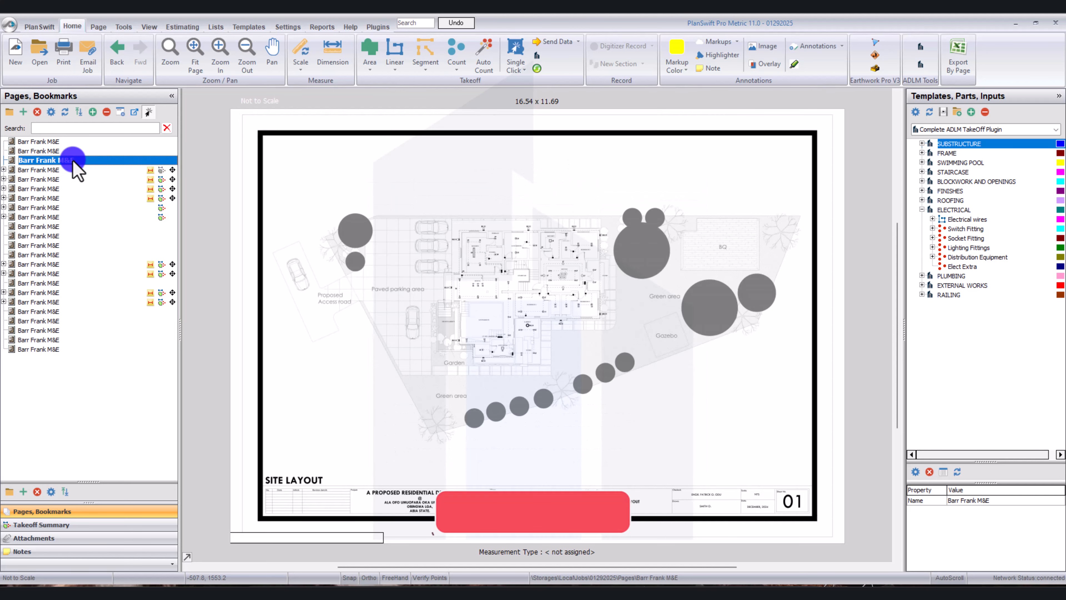
scroll(487, 328, "up", 5)
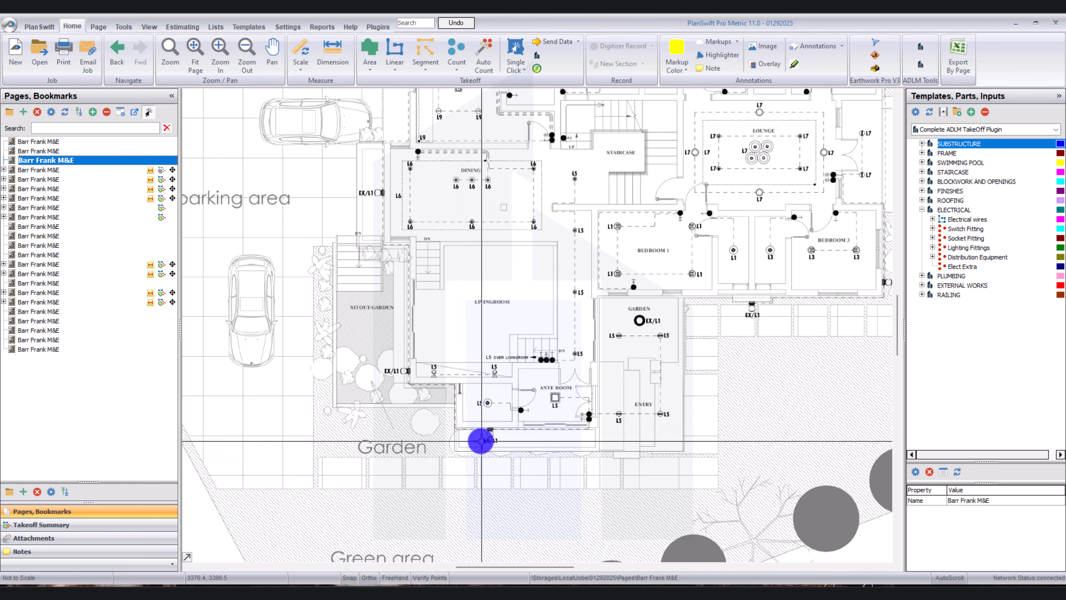
left_click(509, 377)
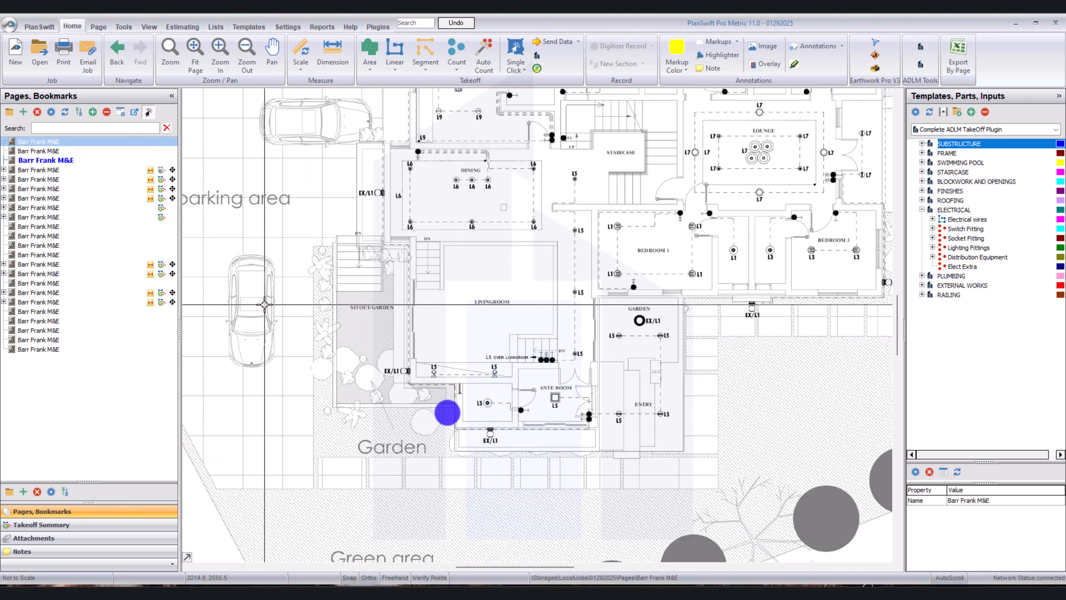
scroll(540, 470, "up", 5)
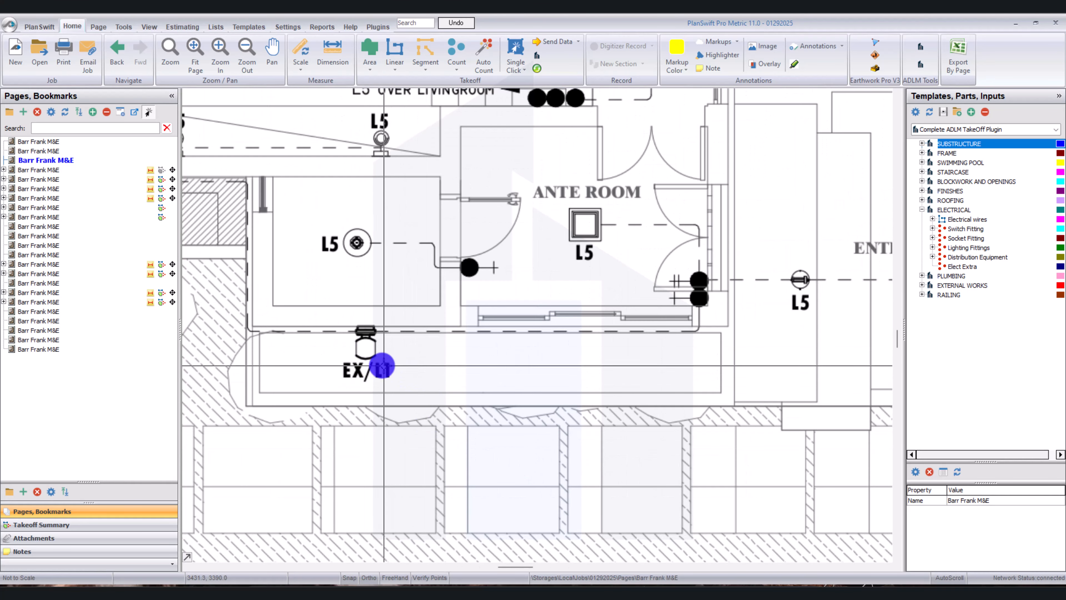
left_click(66, 141)
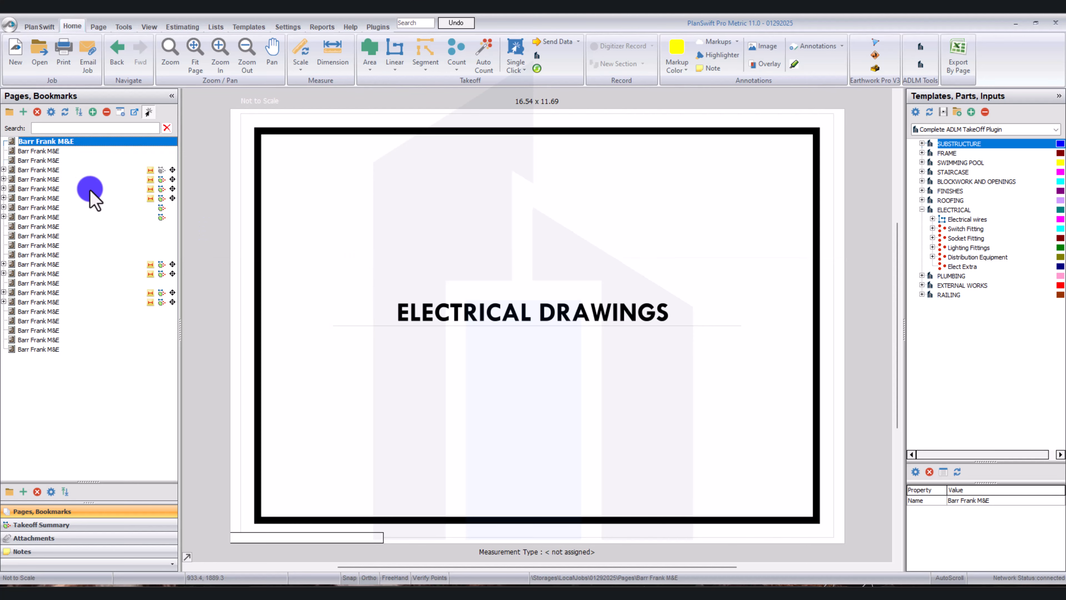
left_click(75, 149)
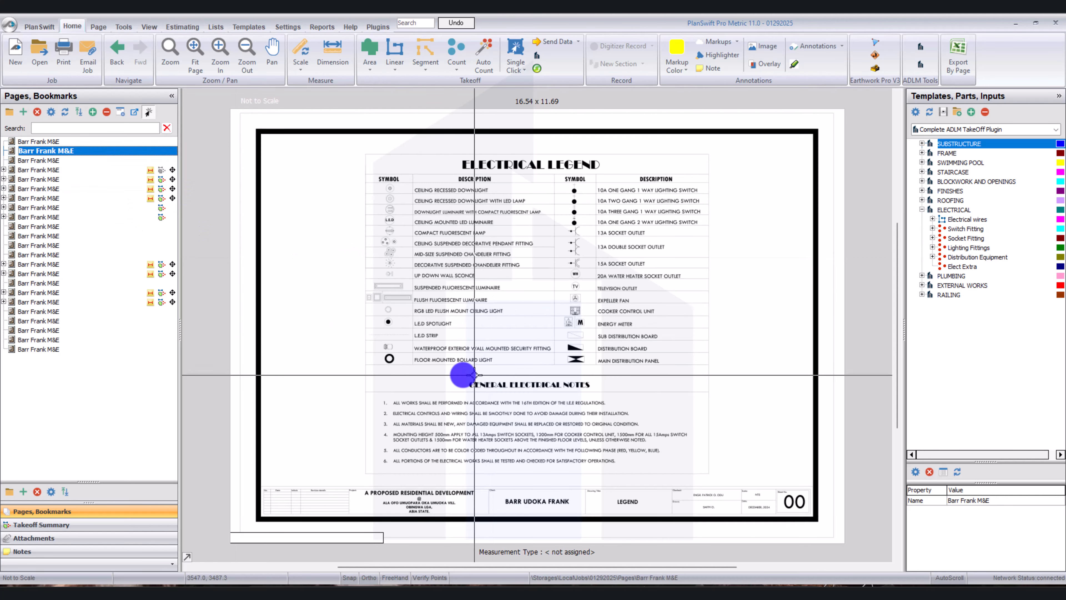
scroll(408, 349, "up", 3)
scroll(408, 349, "up", 3)
scroll(543, 353, "down", 3)
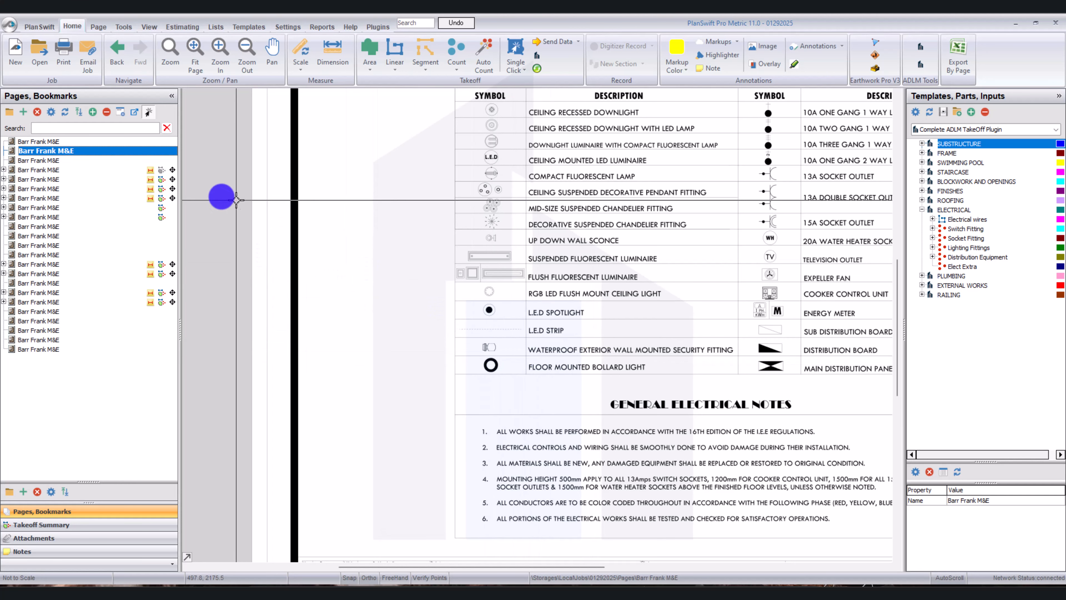
Keep the Electrical Legend page in one tab and bring up the Site Layout plan's exterior lights in a second tab.
right_click(132, 152)
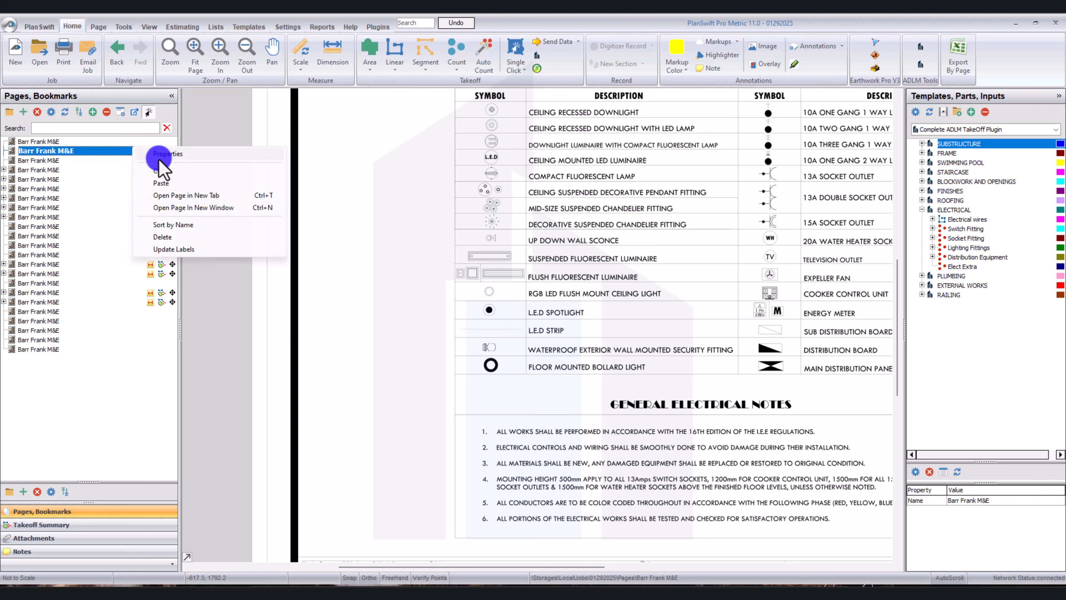
left_click(204, 196)
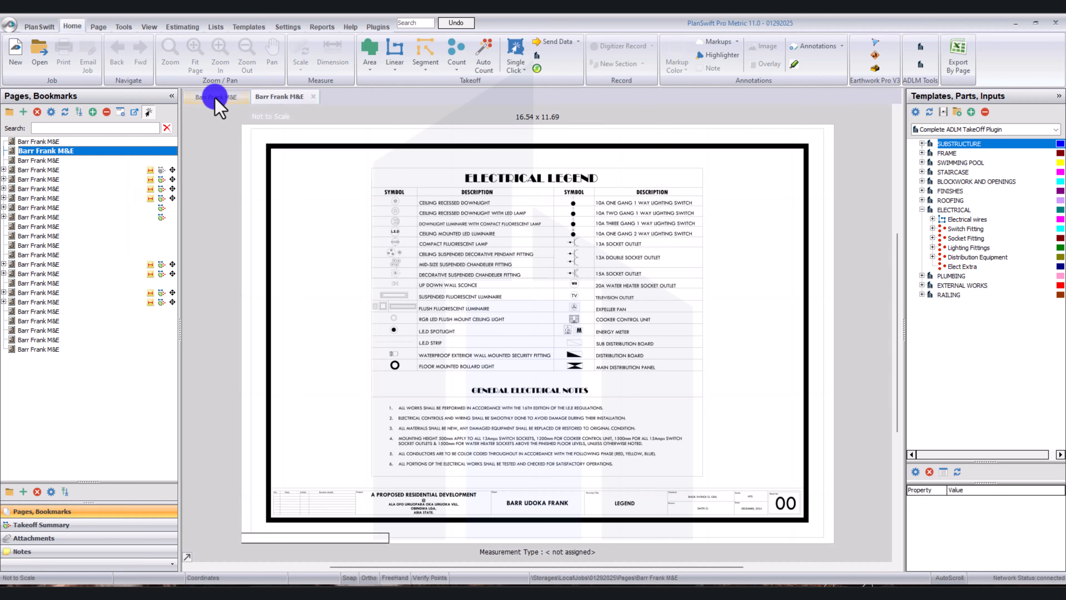
left_click(223, 97)
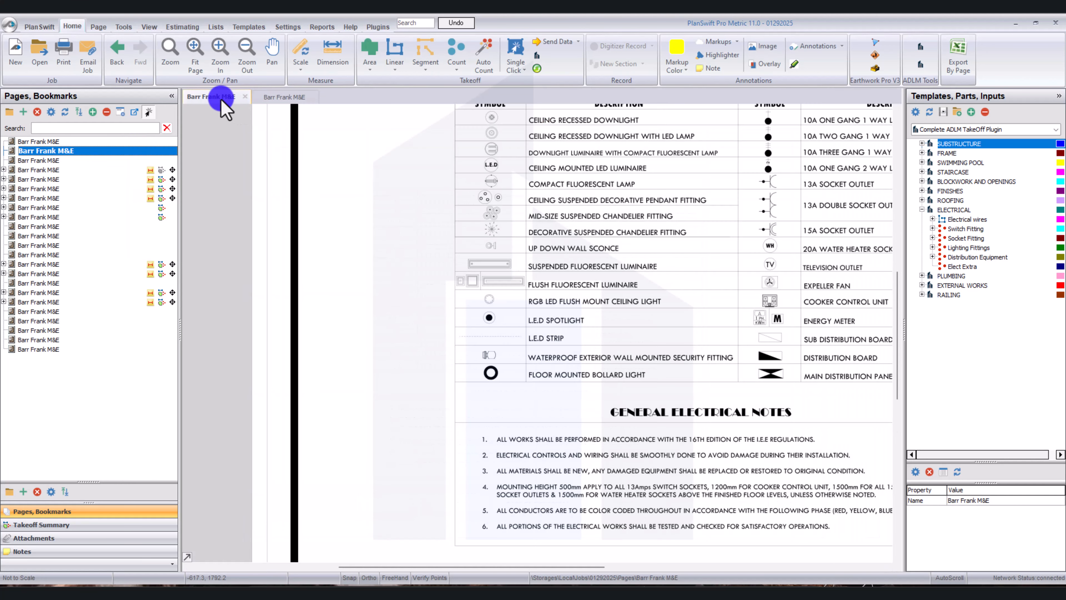
left_click(297, 98)
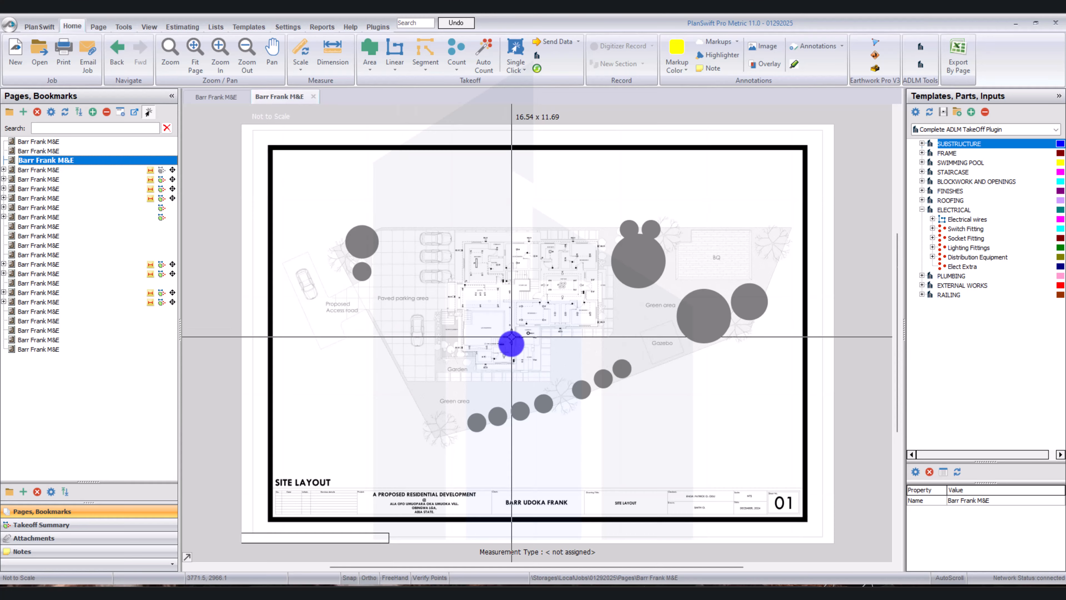
scroll(511, 344, "up", 5)
left_click_drag(509, 357, 498, 329)
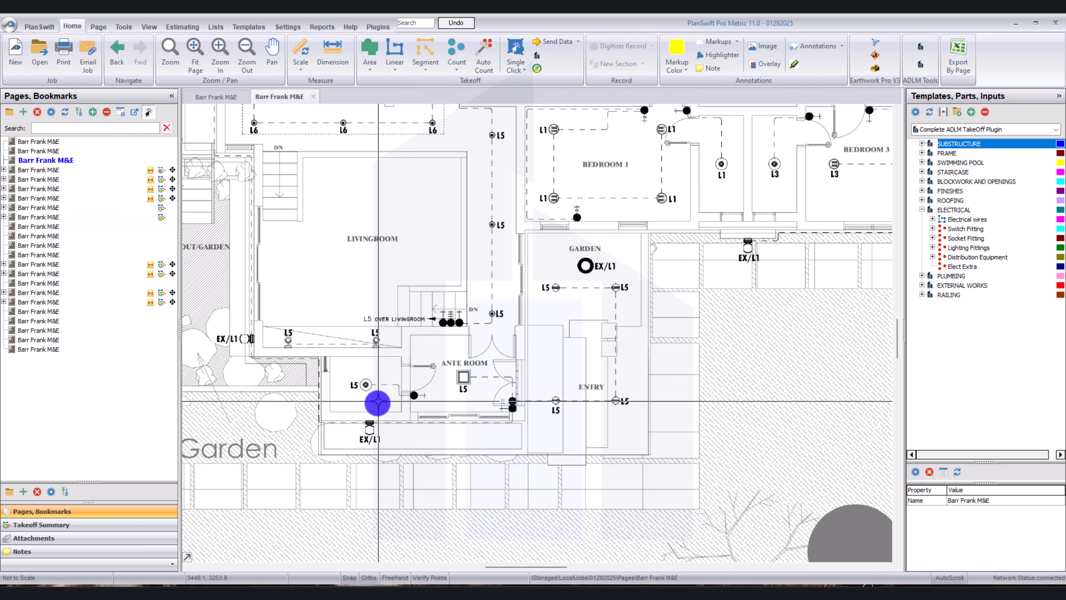
scroll(369, 437, "up", 3)
scroll(373, 437, "down", 5)
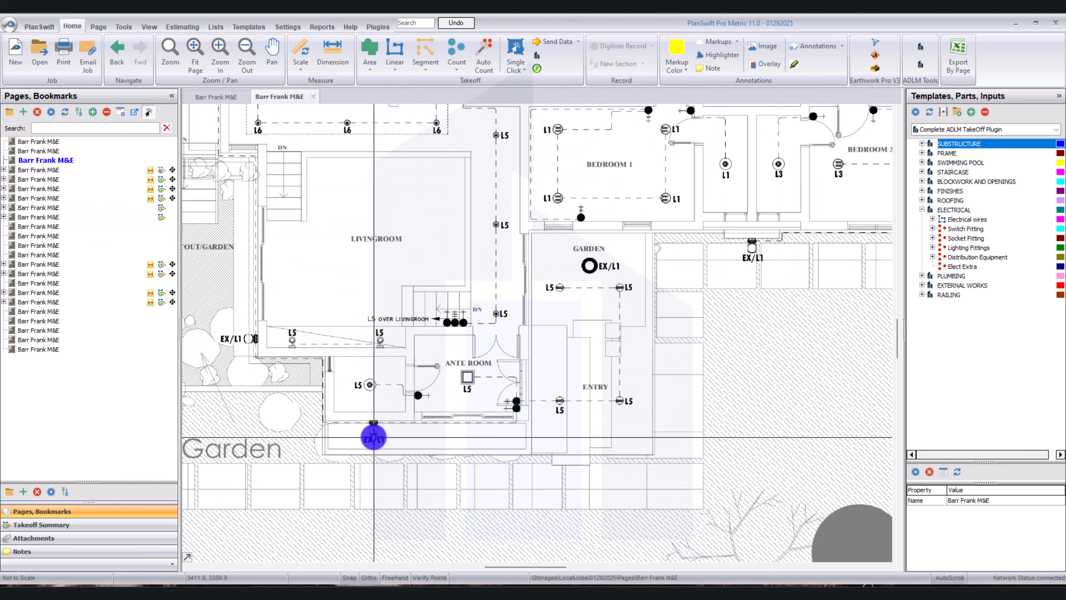
left_click_drag(507, 326, 509, 370)
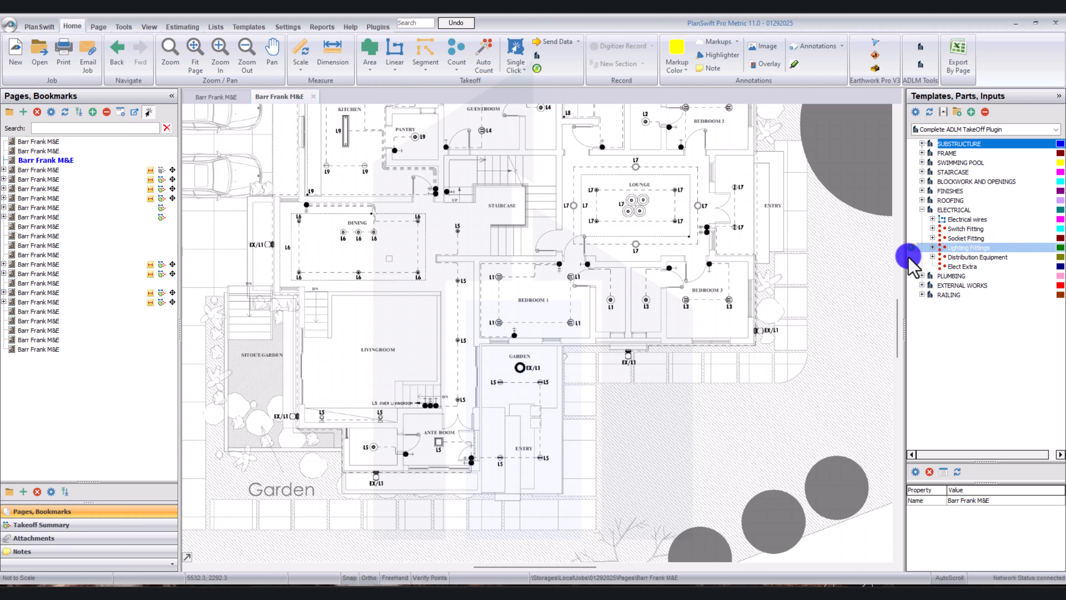
Start a Lighting Fittings takeoff named Waterproof Exterior Wall Light with 1 floor, stored in the folder YT Light.
double_click(914, 249)
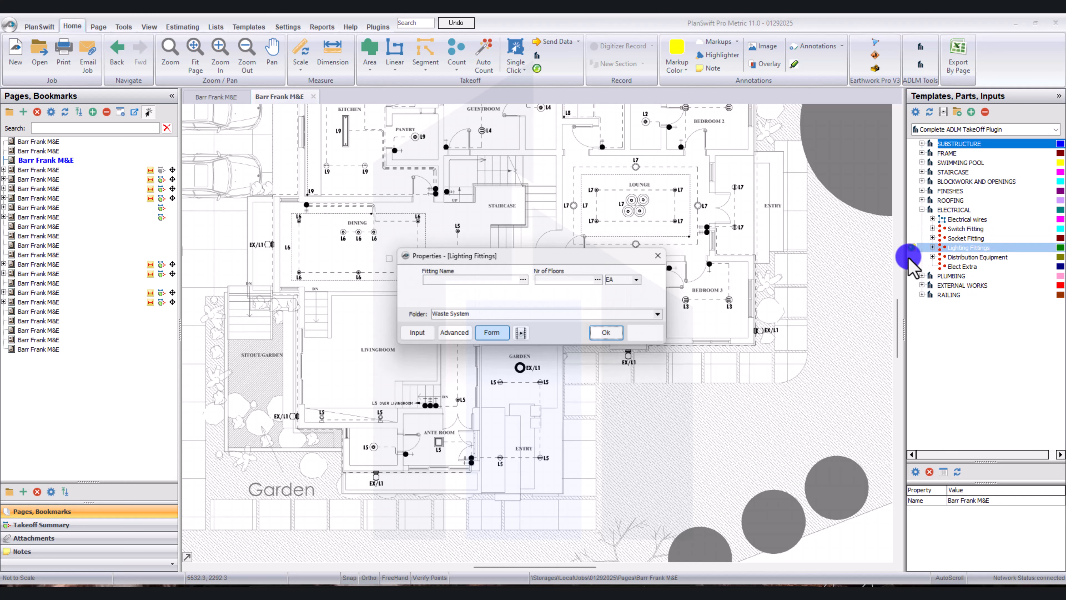
left_click(470, 281)
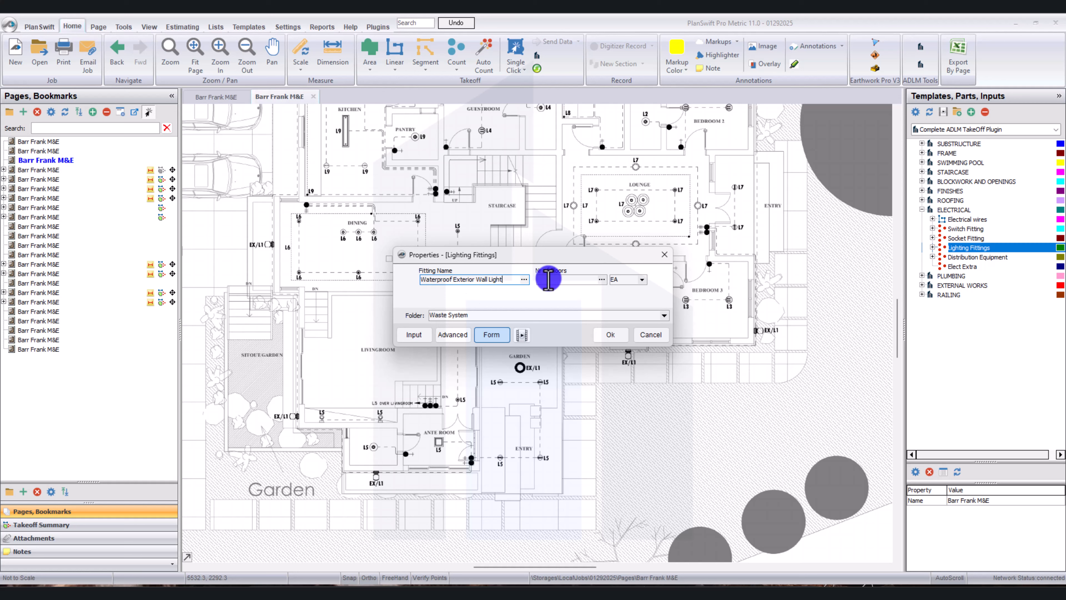
left_click(570, 279)
type("1")
key("Tab")
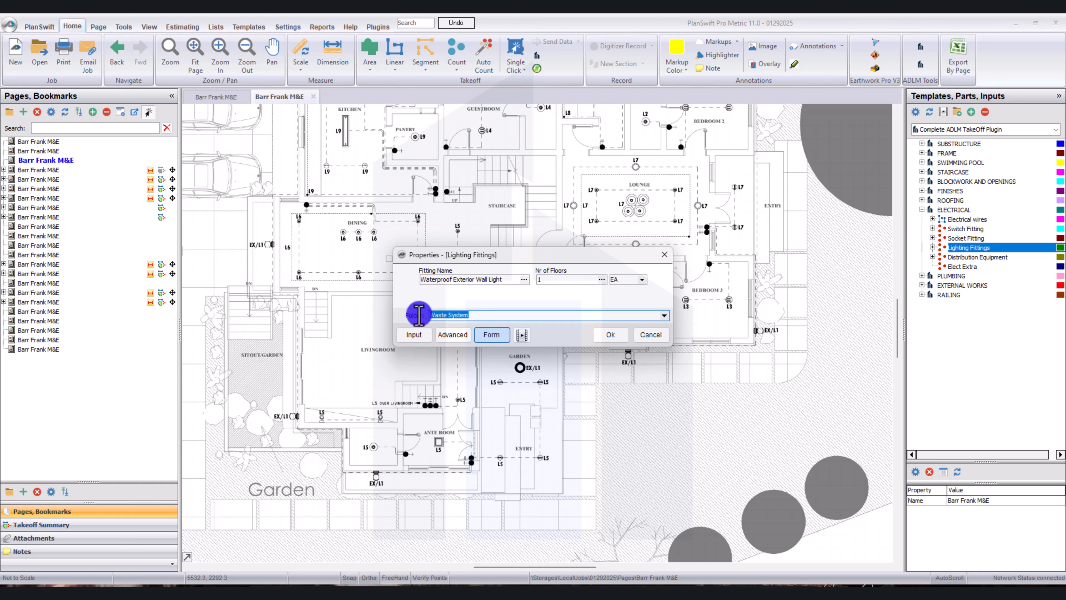
type("l")
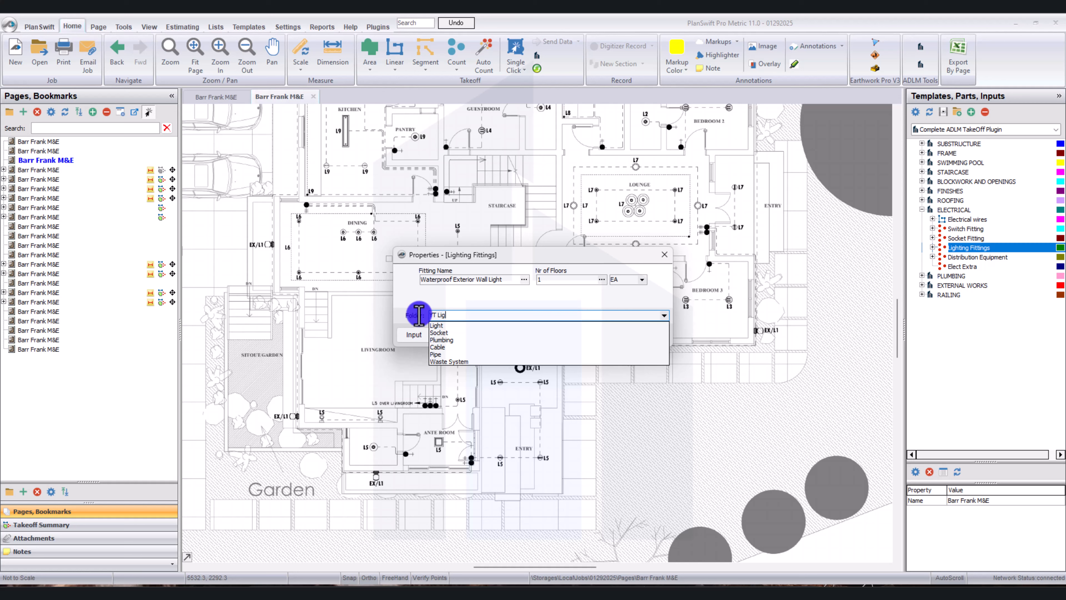
left_click(461, 312)
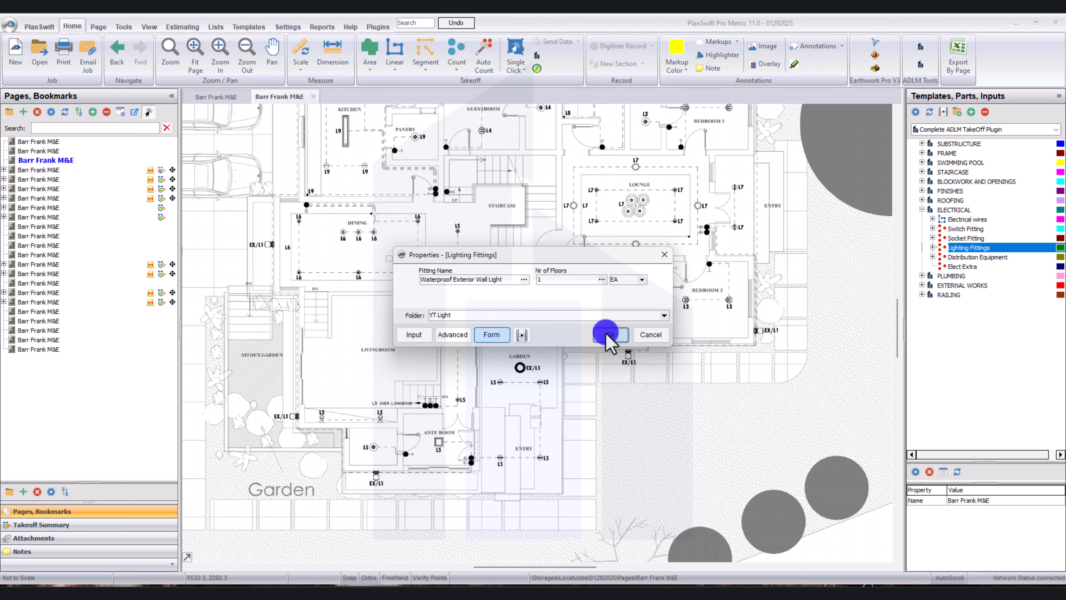
left_click(609, 335)
Place a count point on each EX/L1 exterior wall light around the building and stop recording the takeoff.
scroll(535, 388, "right", 2)
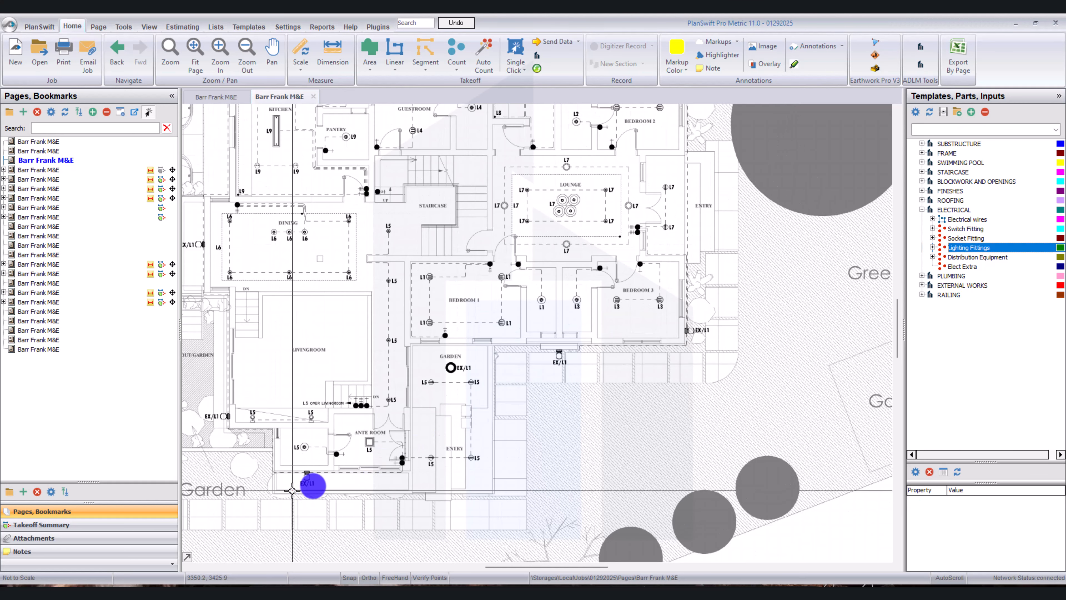
left_click(307, 477)
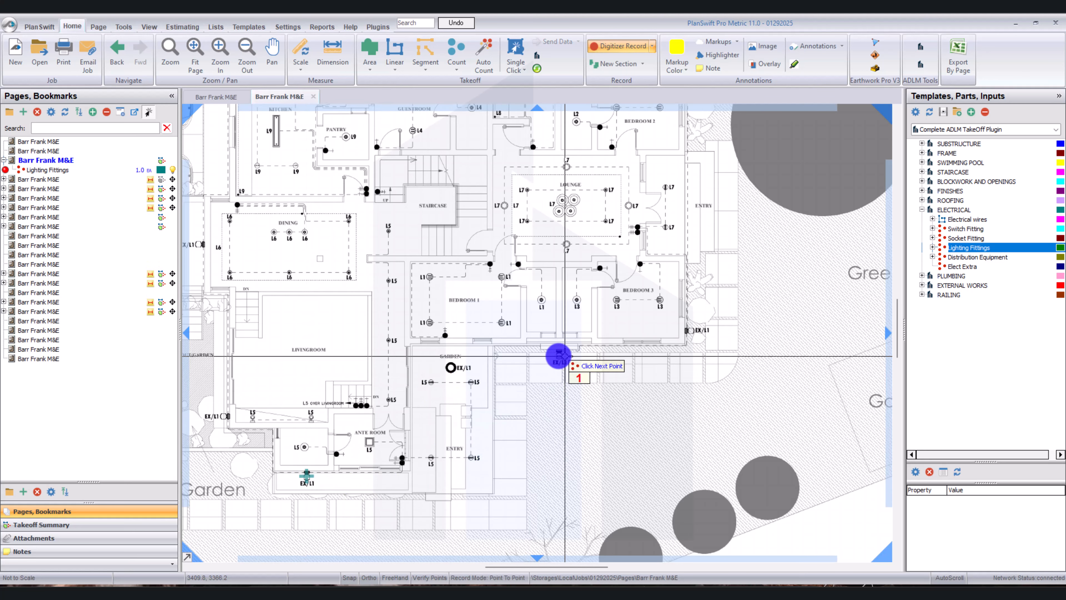
left_click(553, 355)
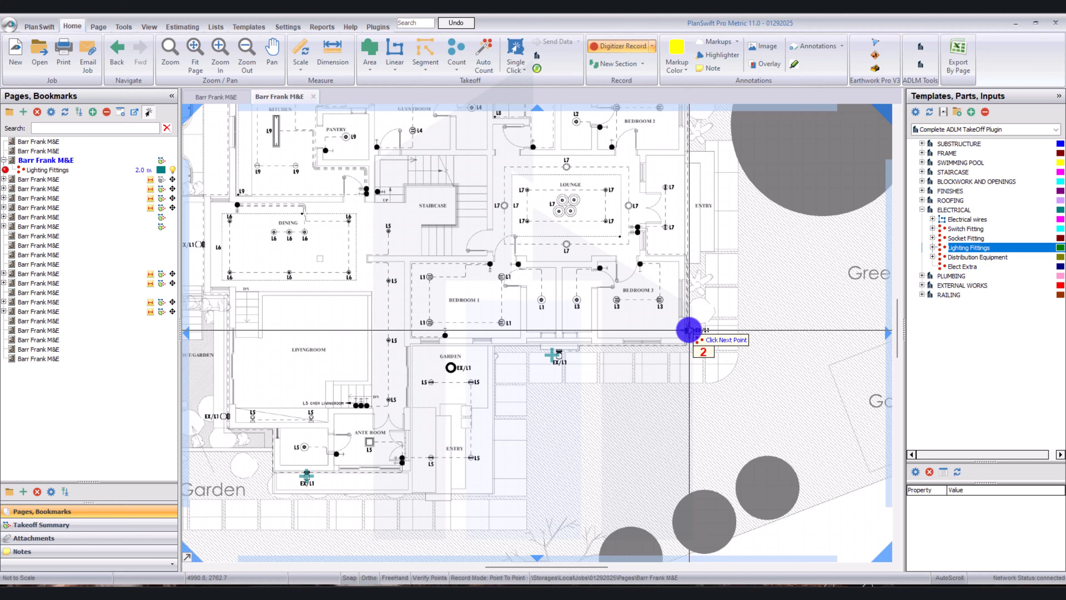
left_click(689, 330)
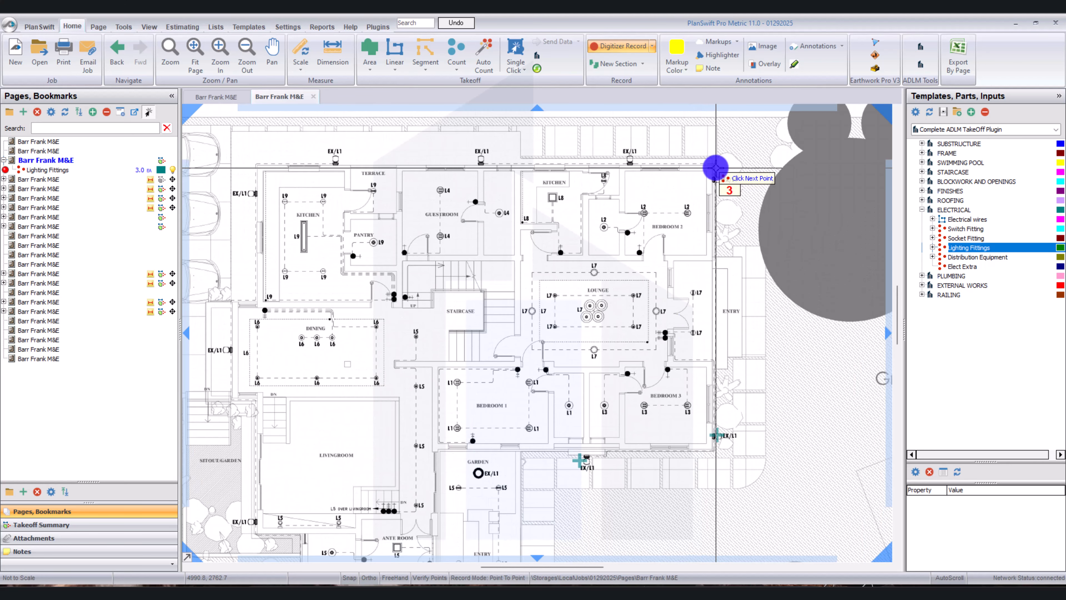
left_click(716, 178)
left_click(629, 161)
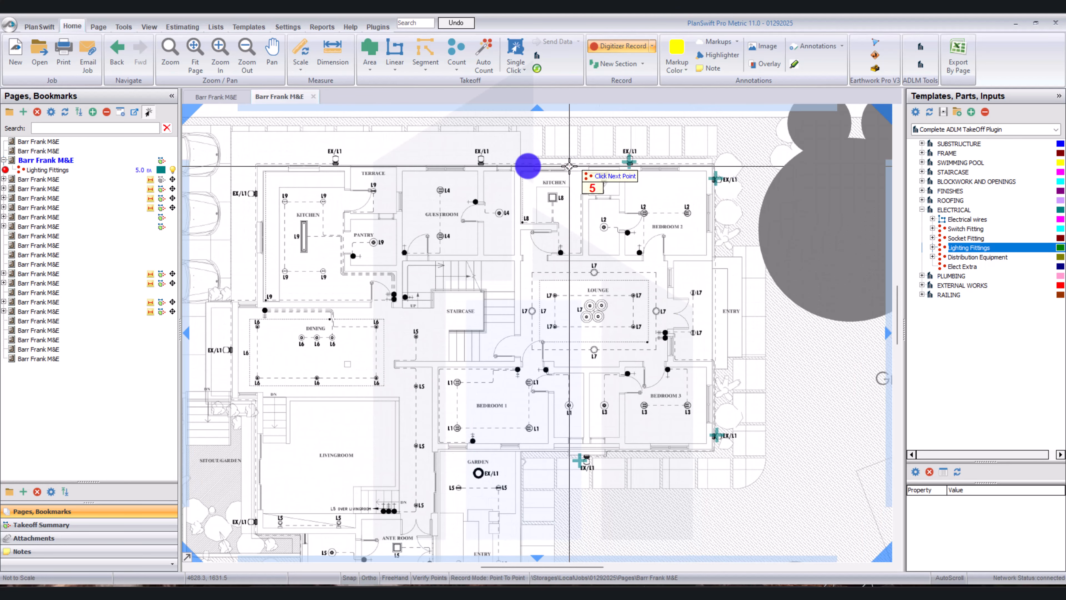
left_click(481, 161)
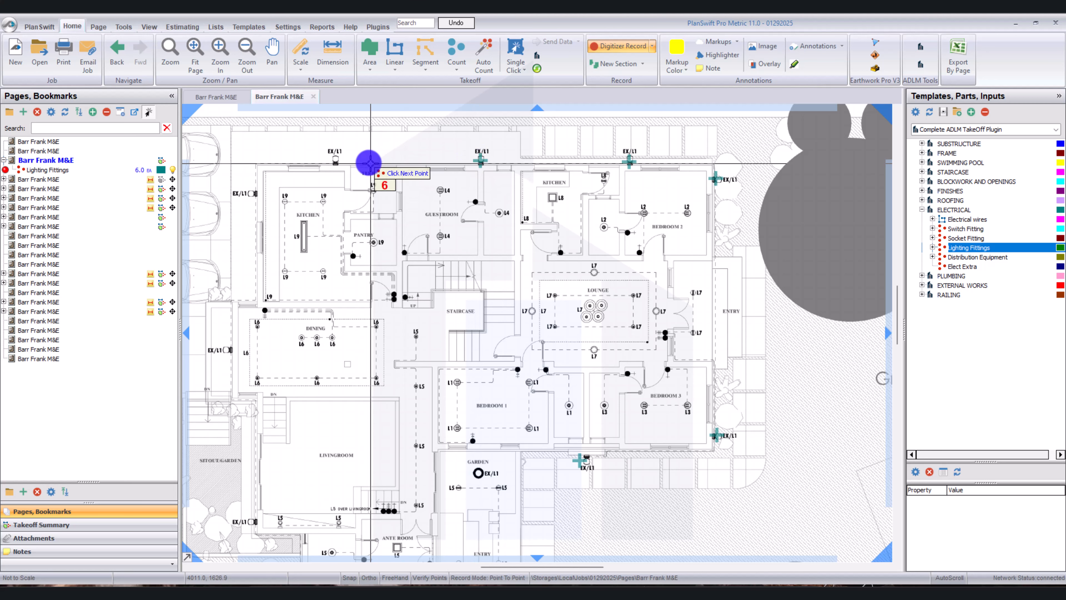
left_click(336, 161)
left_click(250, 193)
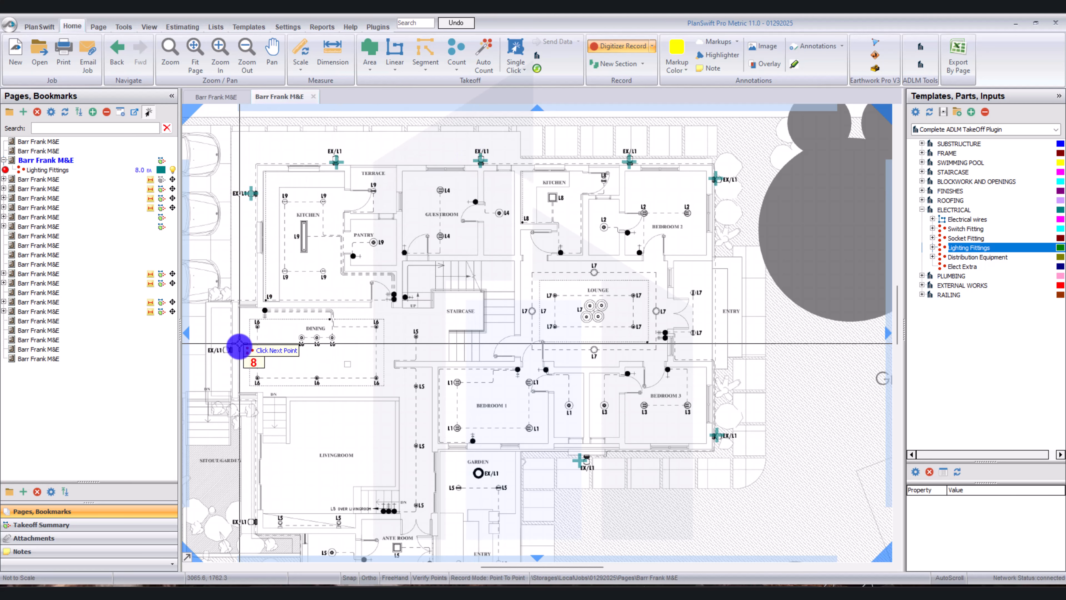
left_click(230, 349)
scroll(256, 369, "down", 2)
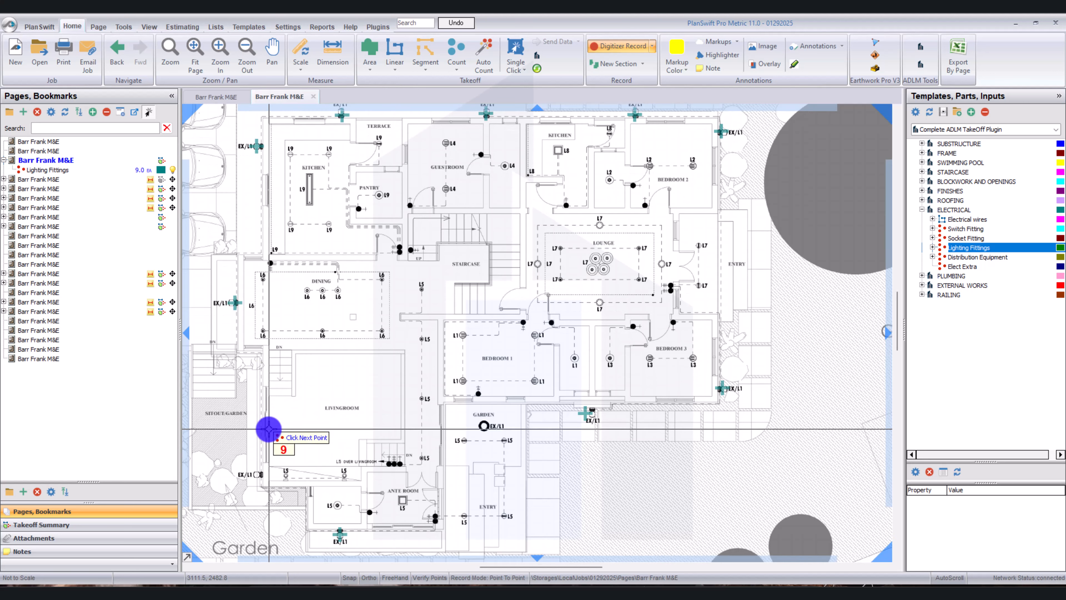
left_click(258, 475)
left_click(258, 475)
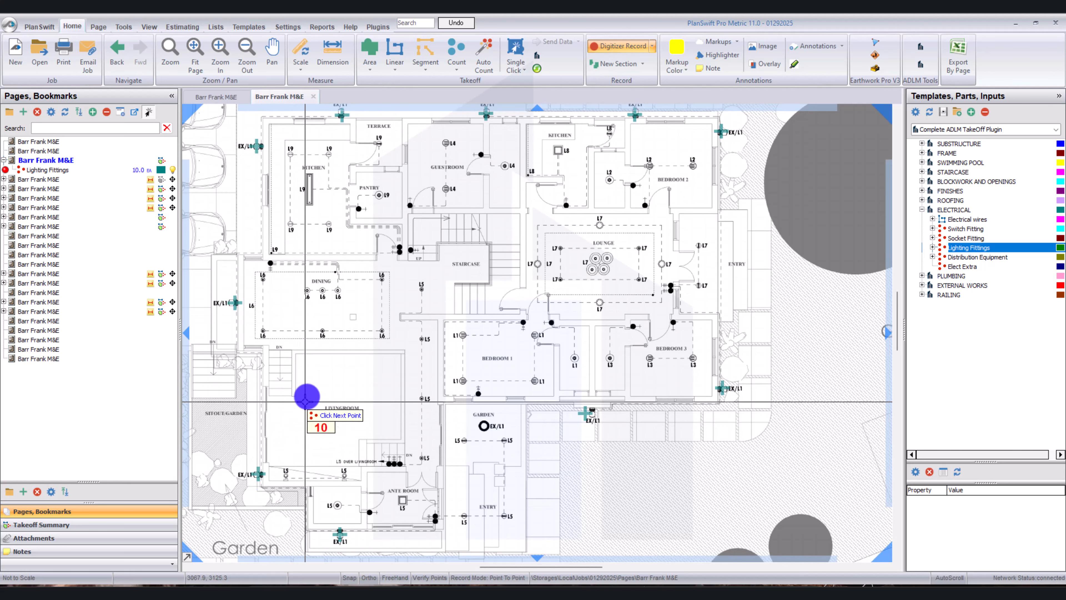
right_click(316, 274)
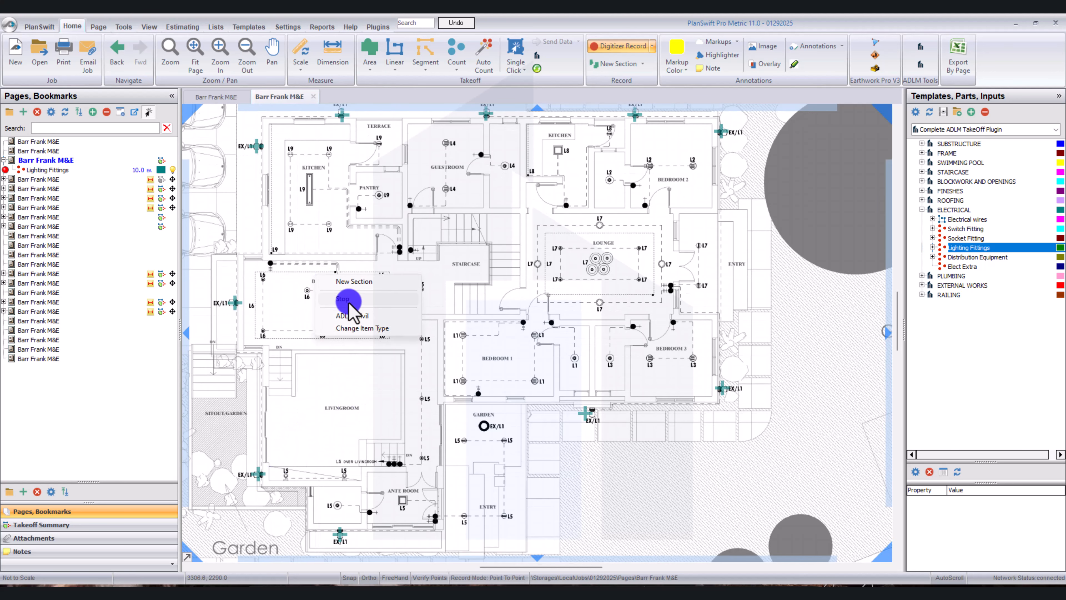
left_click(344, 299)
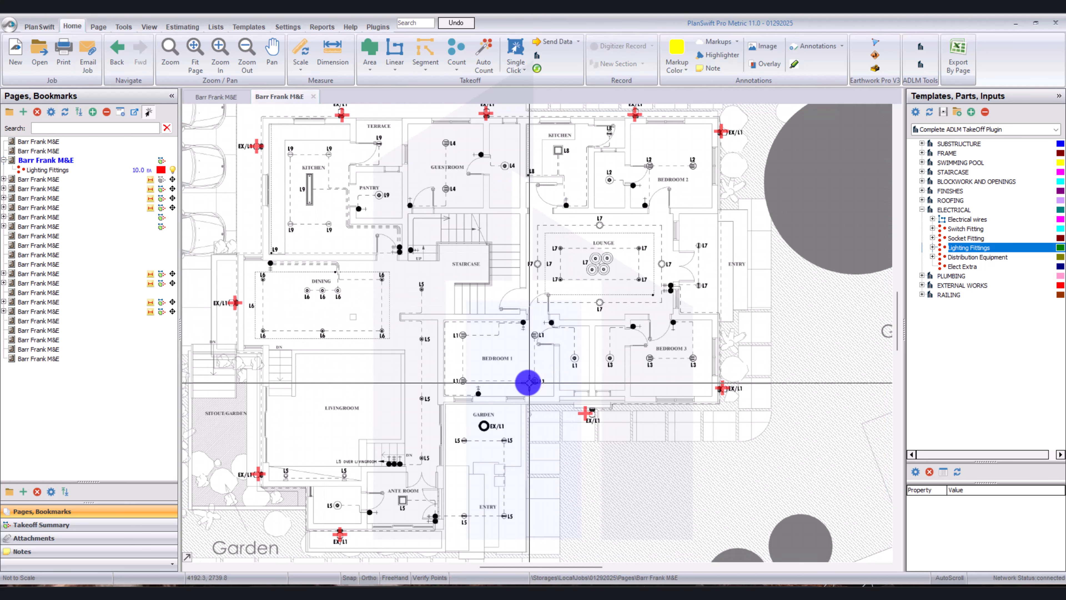
Check the kitchen's LED symbol against the Electrical Legend and start a Lighting Fittings takeoff named Ceiling Mounted Led with 1 floor in folder YT Light.
scroll(296, 172, "up", 2)
scroll(290, 149, "up", 2)
left_click(217, 97)
left_click(277, 99)
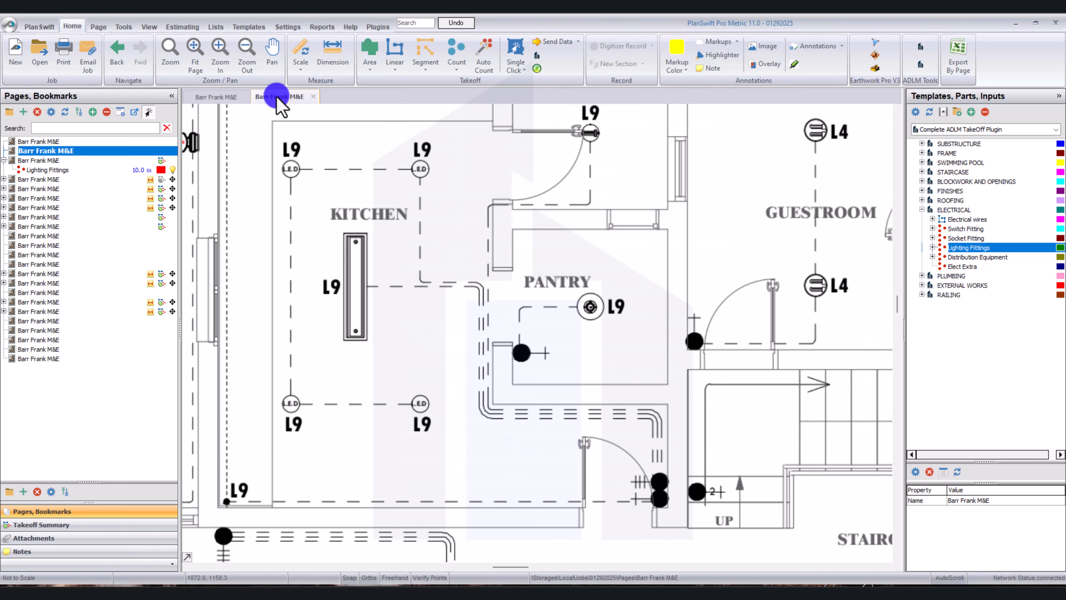
scroll(477, 258, "down", 1)
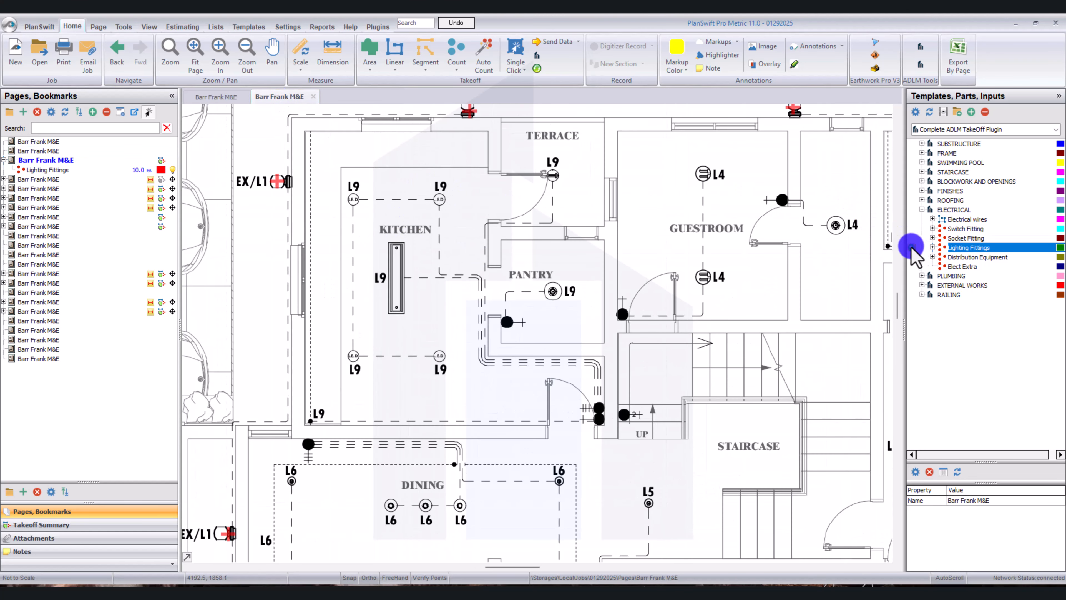
left_click_drag(913, 252, 479, 302)
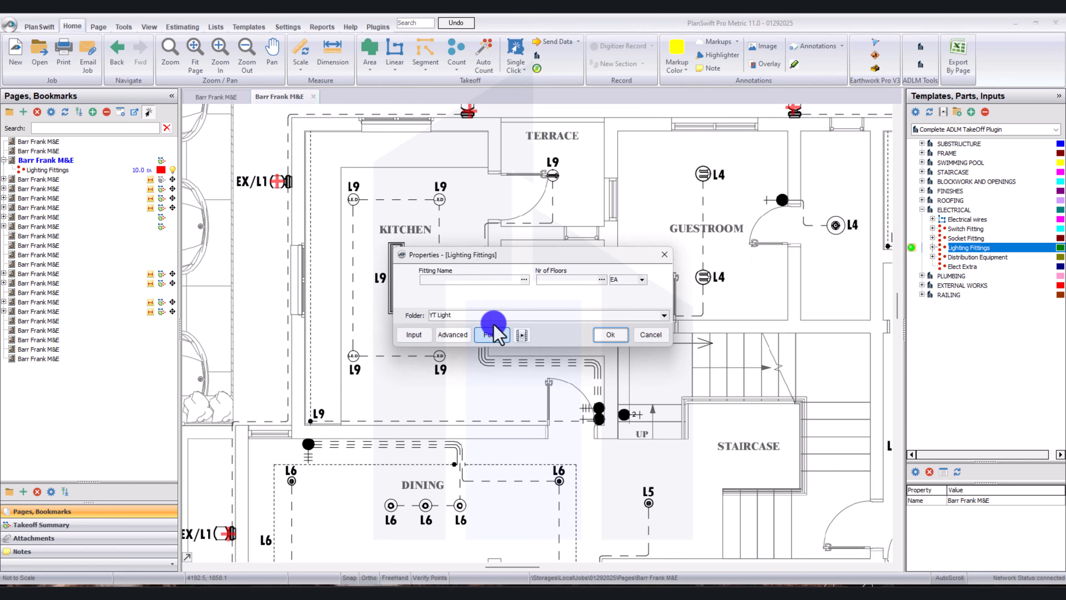
left_click(449, 279)
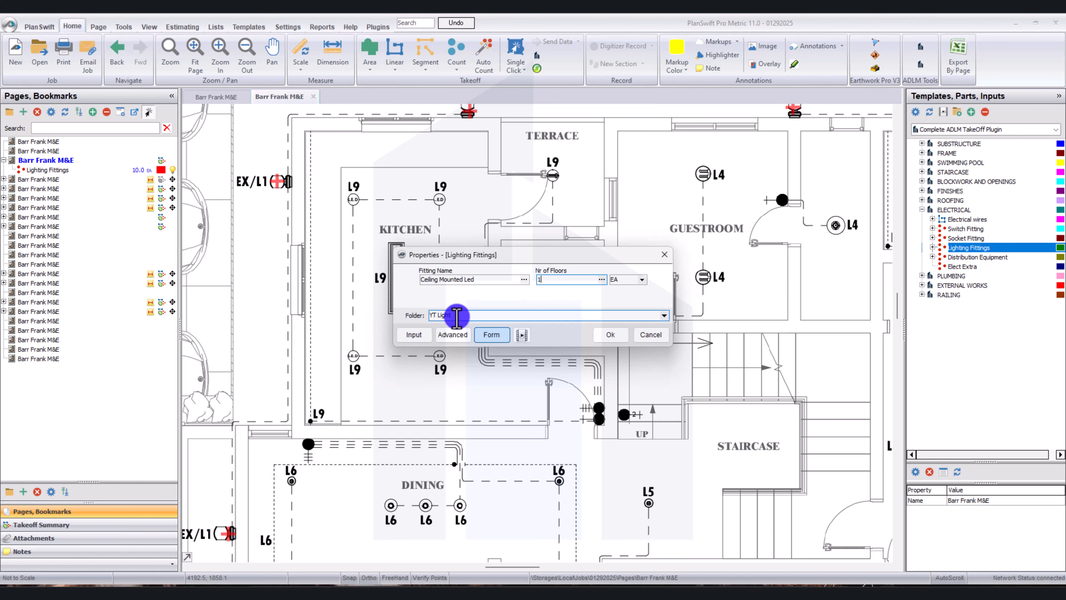
Place a count point on each of the four L9 LED luminaires in the kitchen and stop recording the takeoff.
scroll(440, 294, "down", 1)
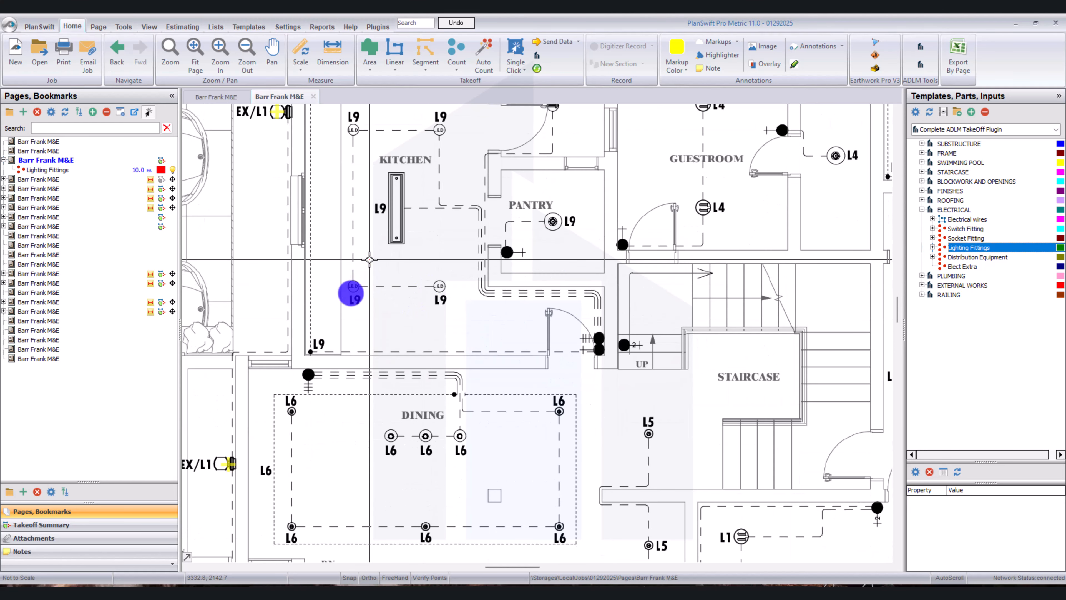
left_click(353, 286)
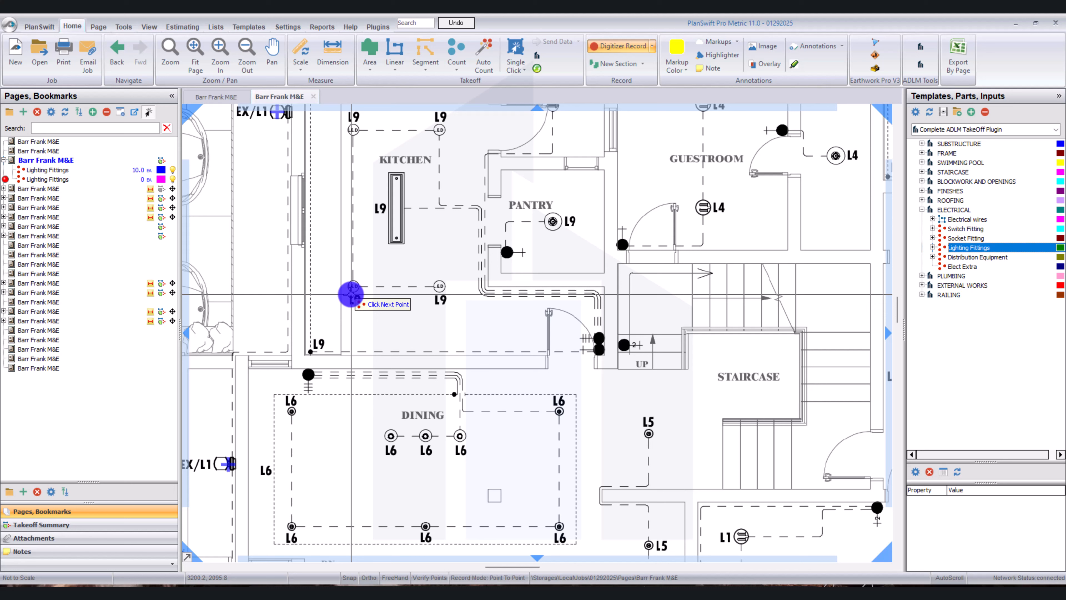
left_click(440, 287)
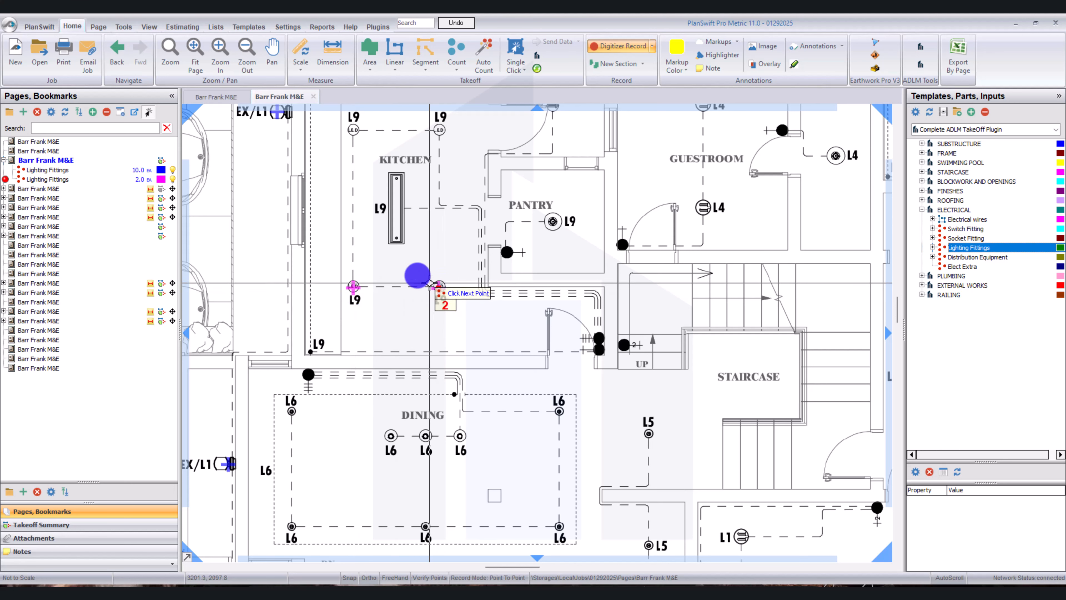
left_click(353, 130)
left_click(439, 130)
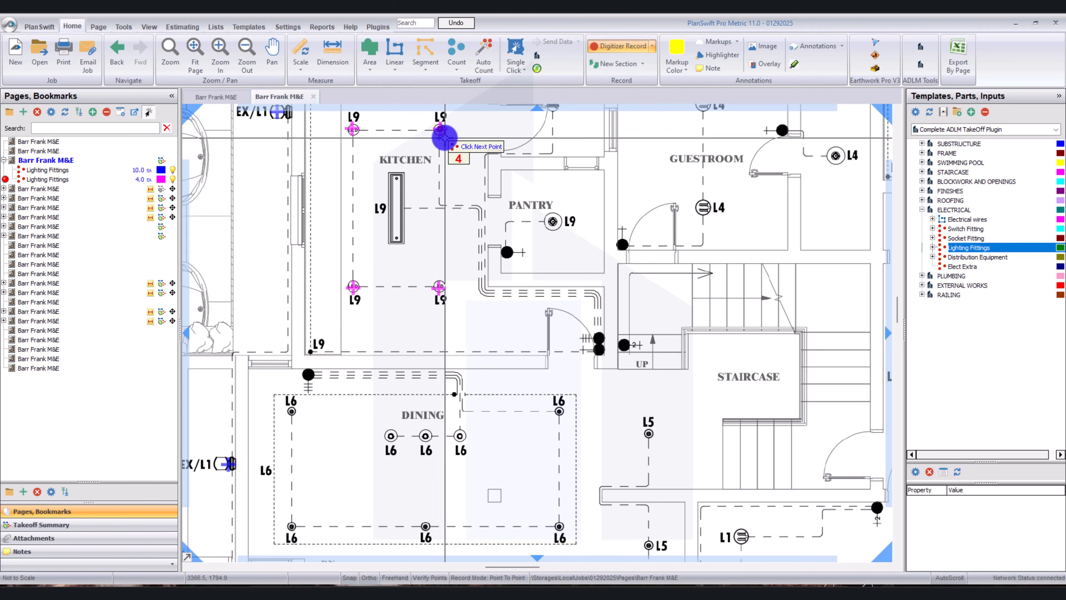
scroll(444, 136, "down", 3)
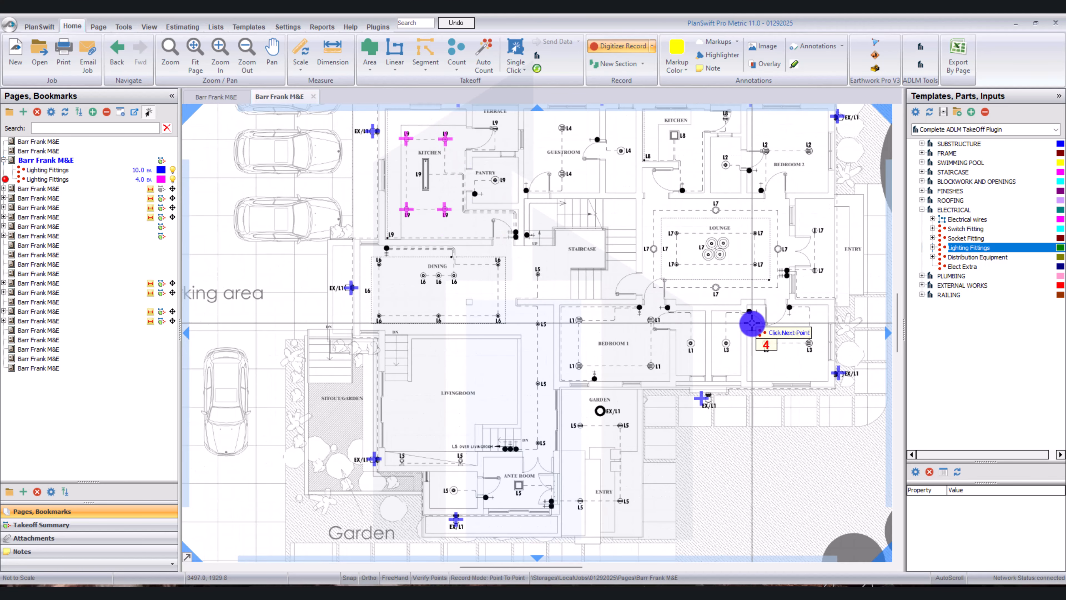
scroll(752, 323, "up", 2)
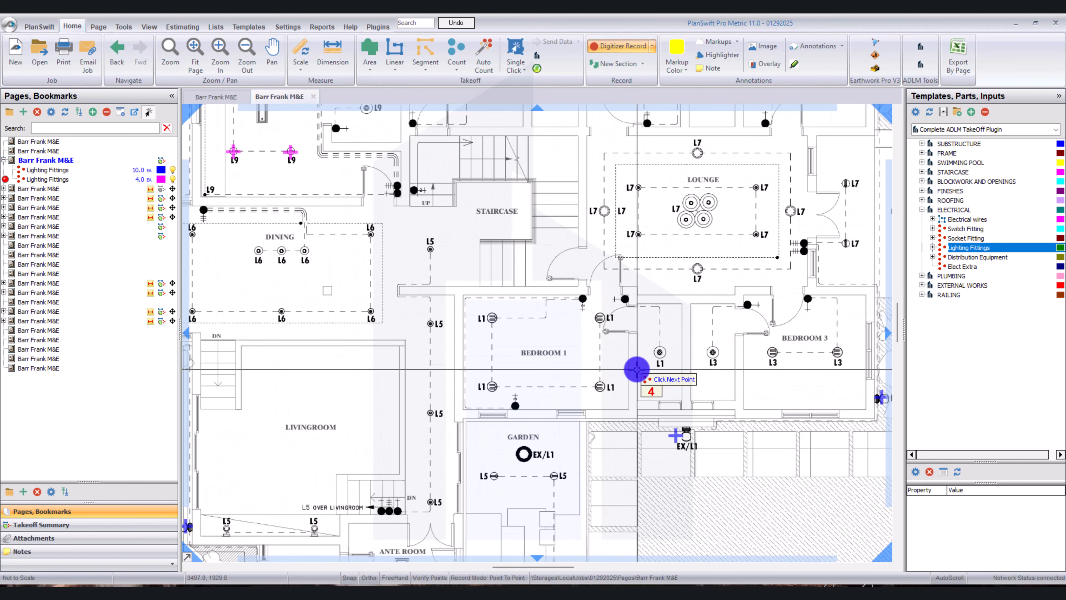
scroll(636, 370, "down", 2)
scroll(637, 370, "up", 2)
left_click_drag(636, 369, 637, 369)
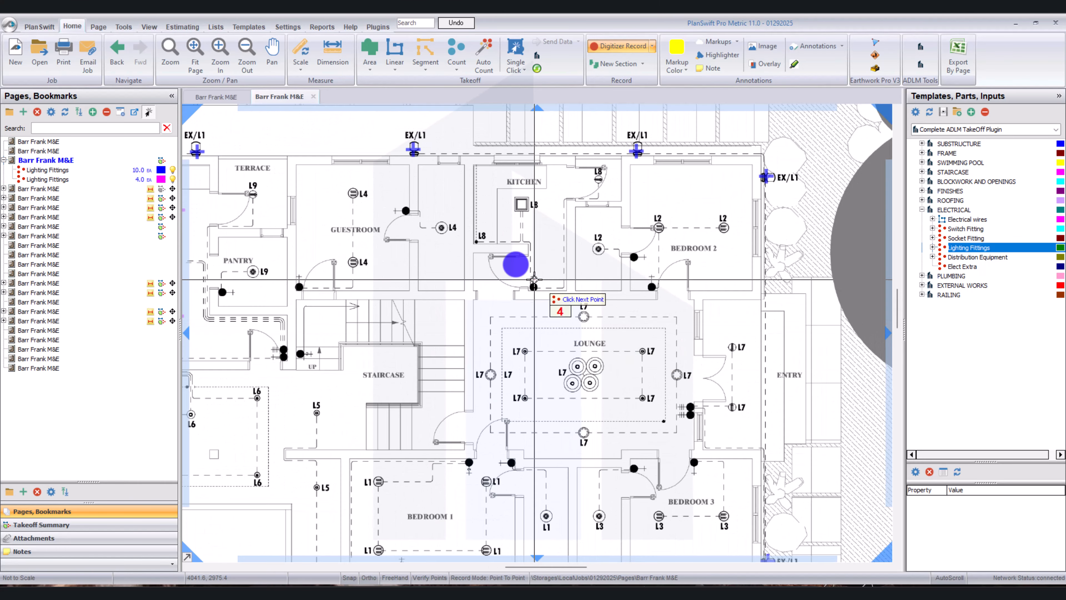
right_click(484, 217)
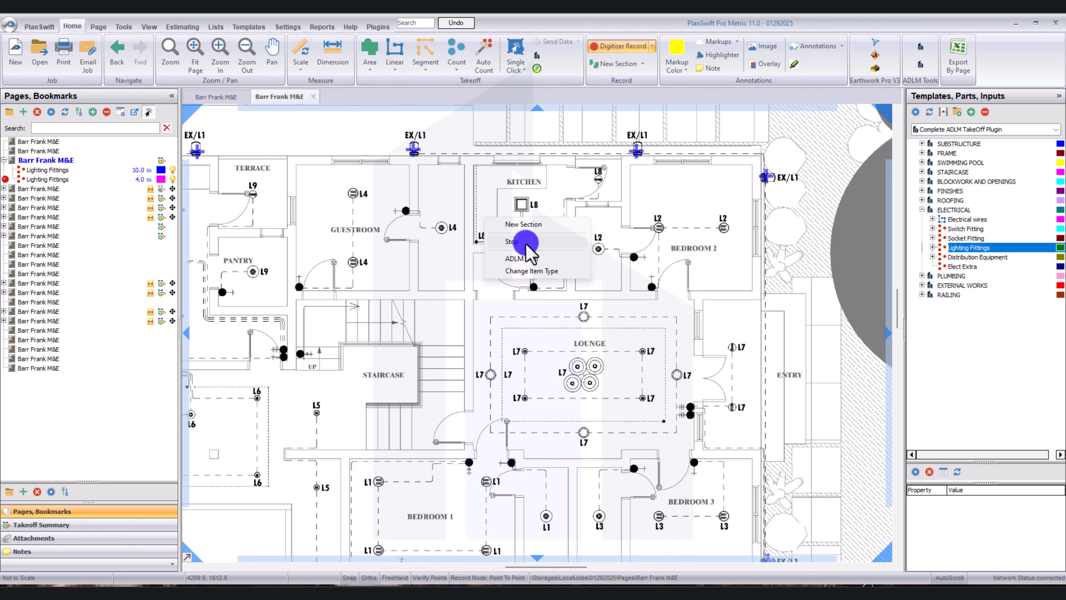
left_click(525, 243)
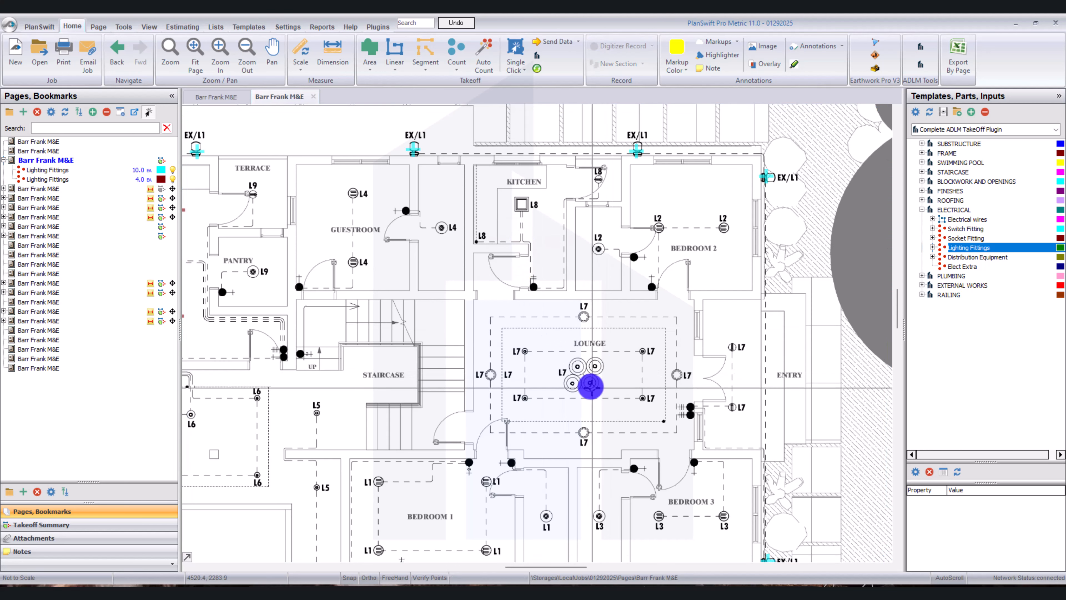
Check the lounge symbols against the Electrical Legend and start a Lighting Fittings takeoff named Ceiling Recessed Downlight with 1 floor in folder YT Light.
scroll(597, 383, "down", 2)
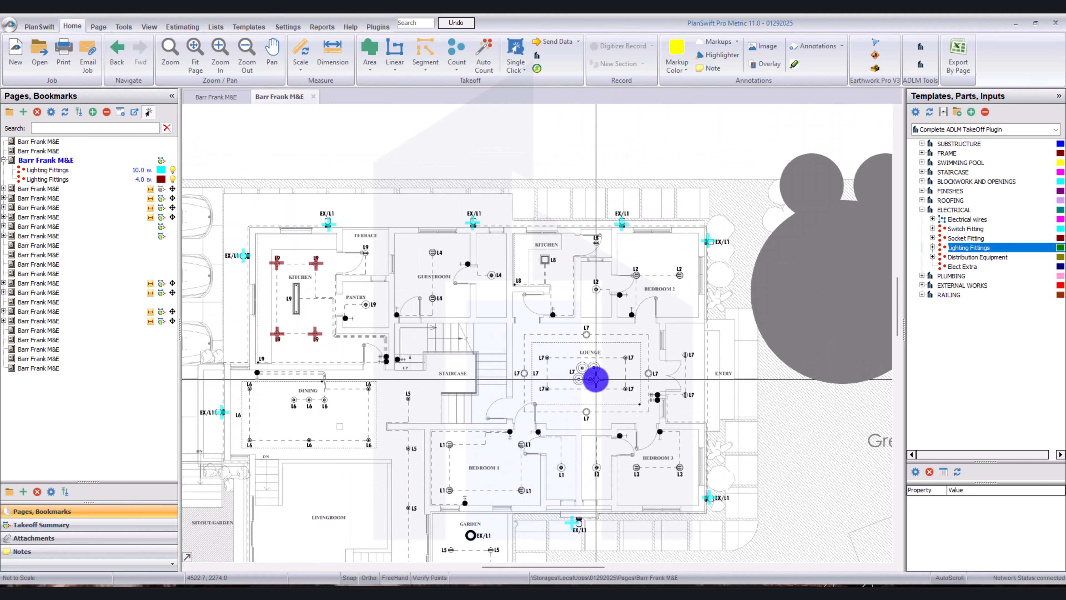
left_click(220, 101)
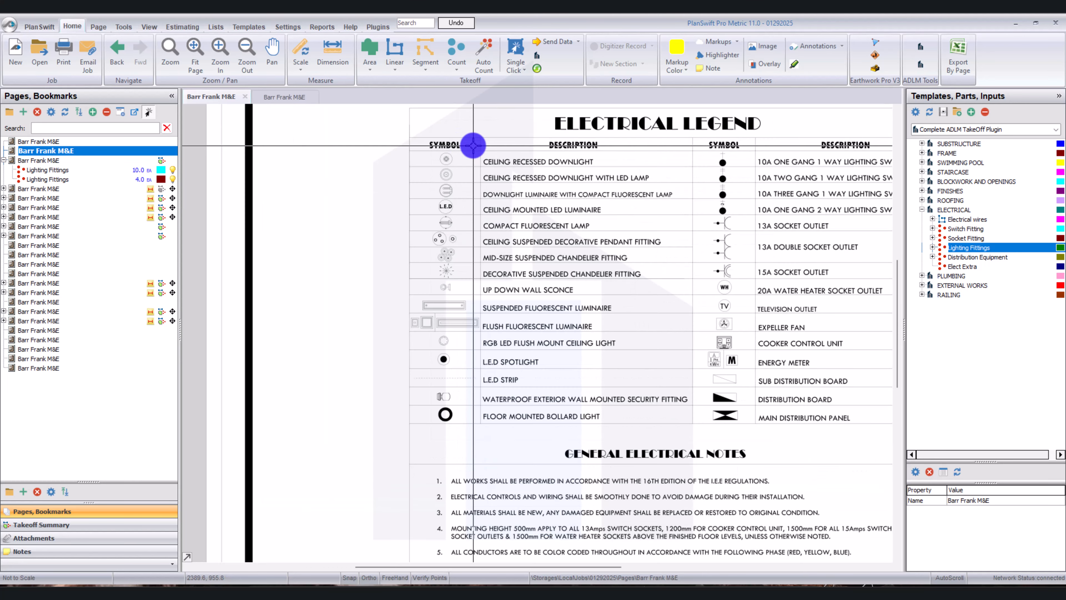
scroll(458, 143, "up", 3)
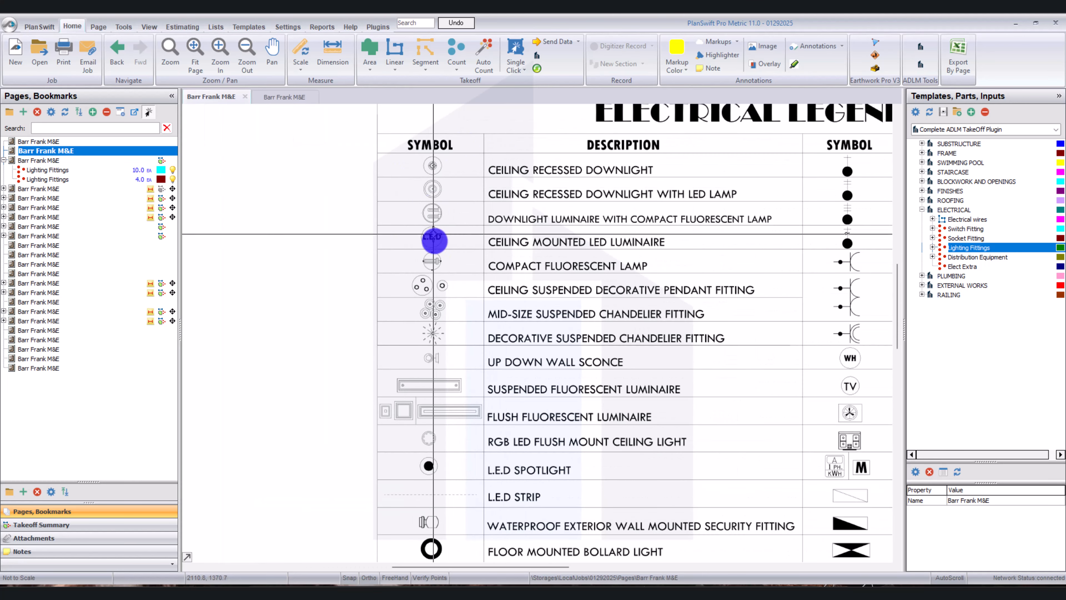
scroll(439, 227, "down", 3)
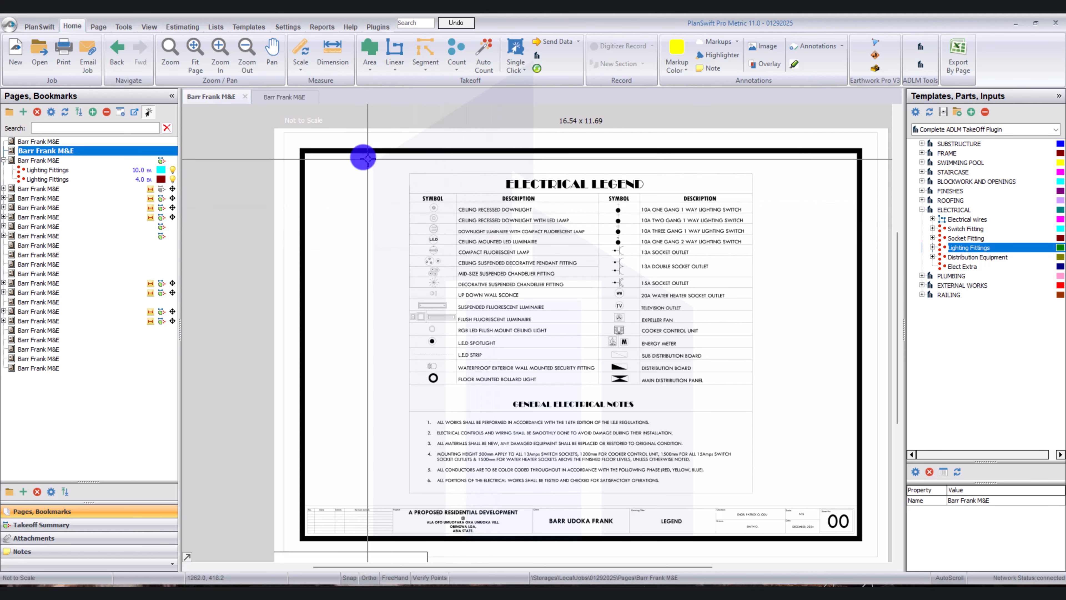
left_click(270, 99)
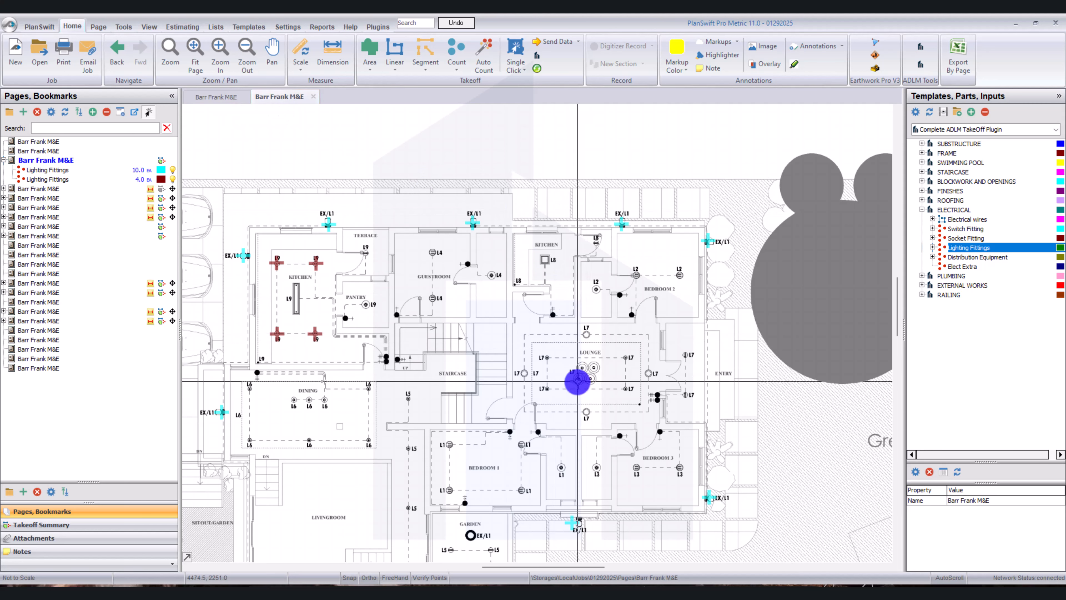
scroll(546, 376, "up", 3)
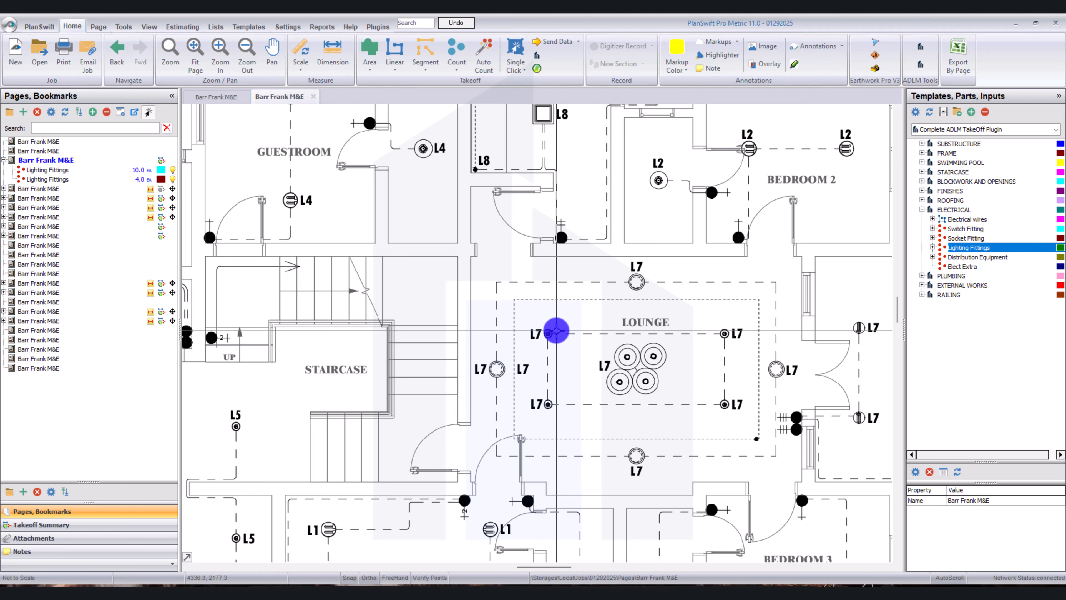
scroll(542, 354, "up", 3)
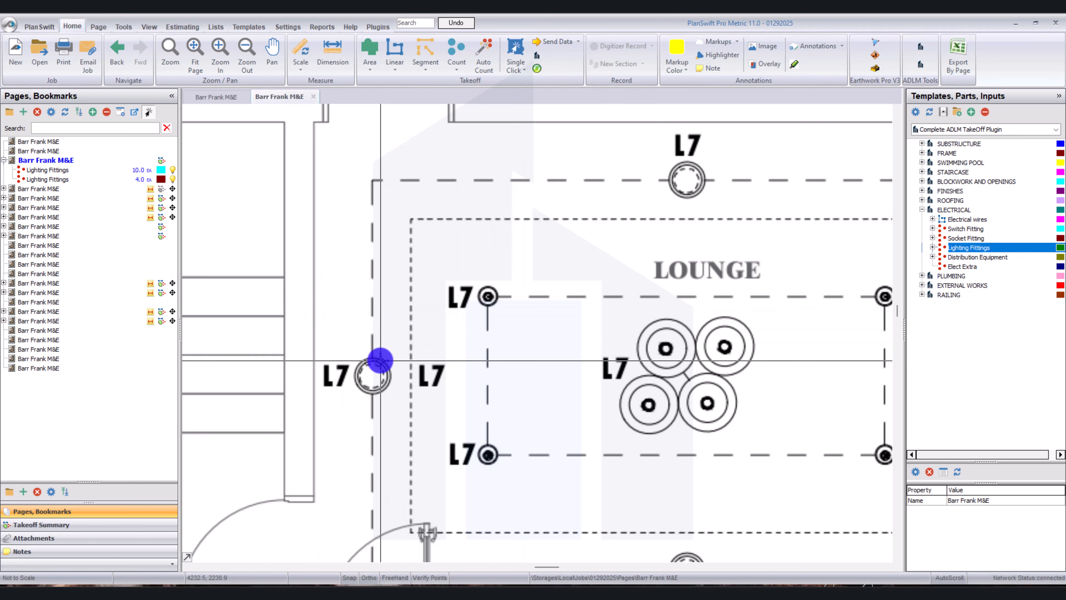
scroll(377, 362, "down", 2)
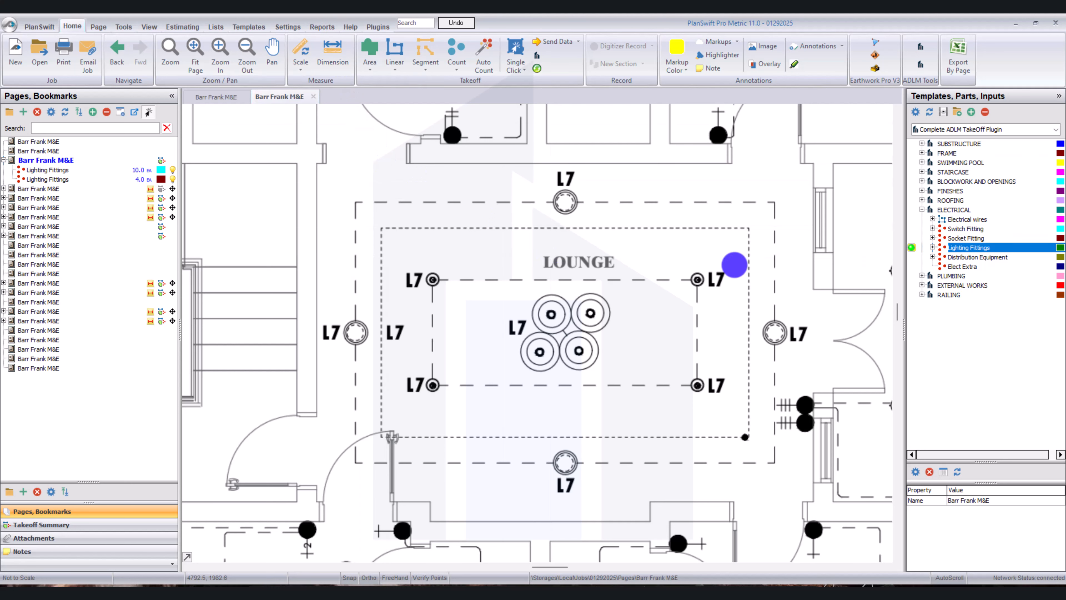
left_click_drag(484, 291, 483, 293)
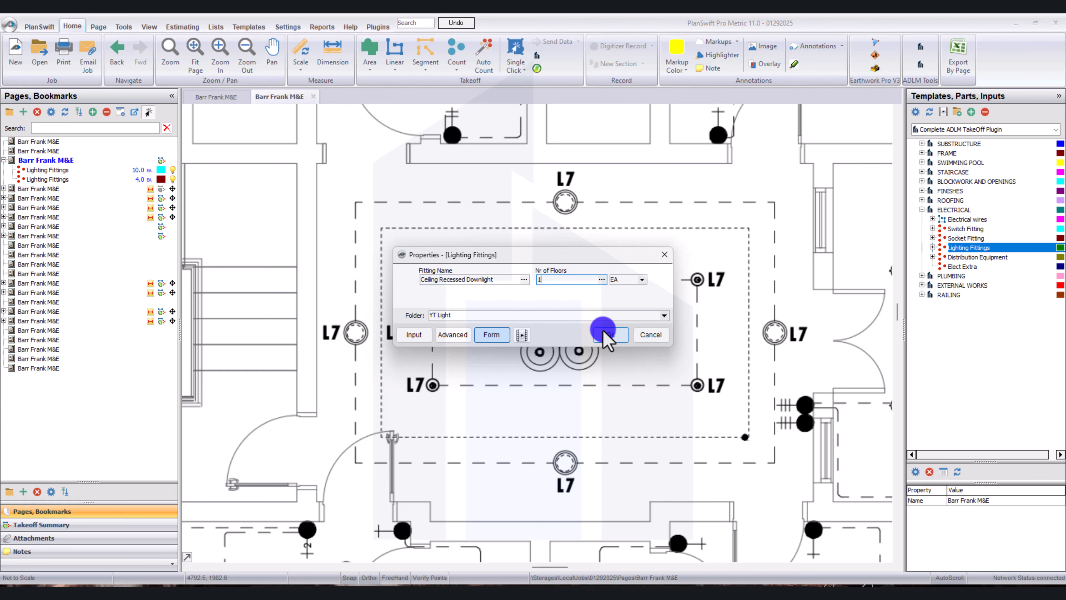
Place a count point on each of the four L7 fittings on the lounge's outer circuit and stop recording the takeoff.
left_click_drag(275, 377, 345, 307)
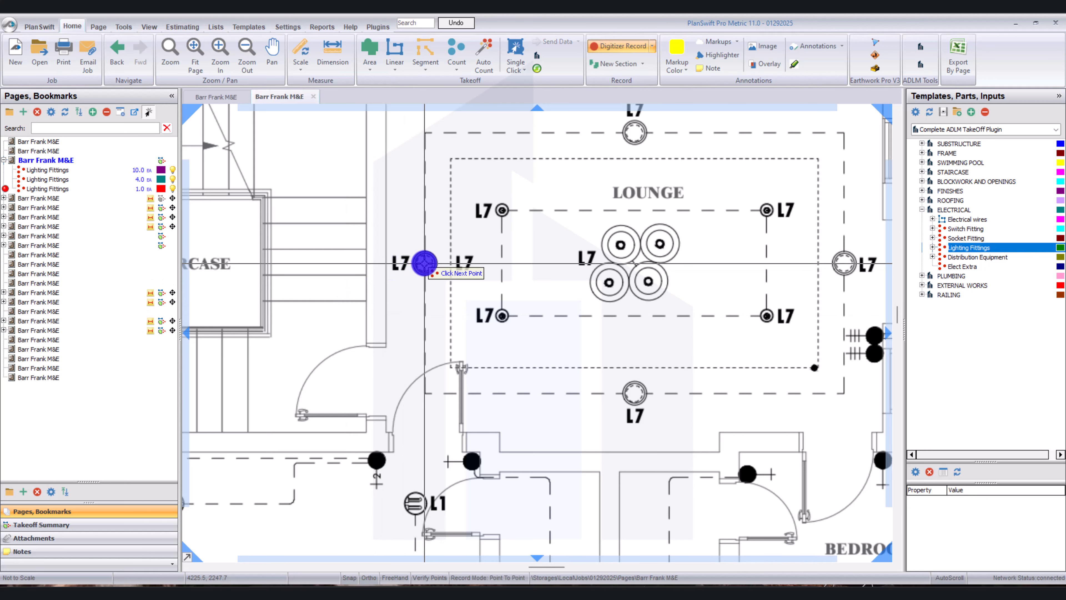
left_click(635, 138)
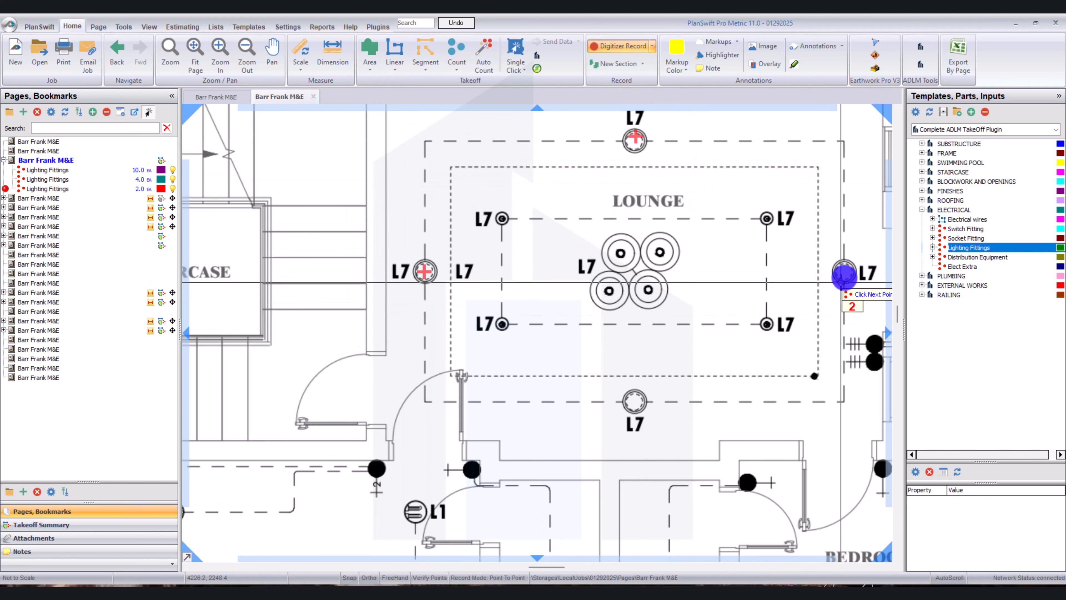
left_click(844, 273)
left_click(634, 400)
scroll(635, 401, "down", 3)
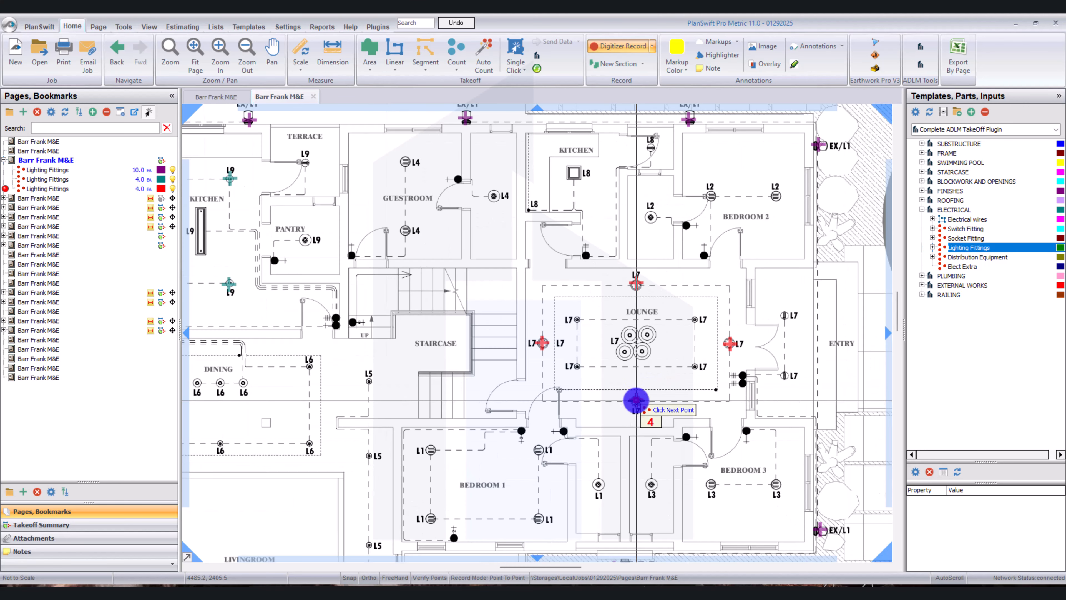
left_click_drag(379, 231, 420, 220)
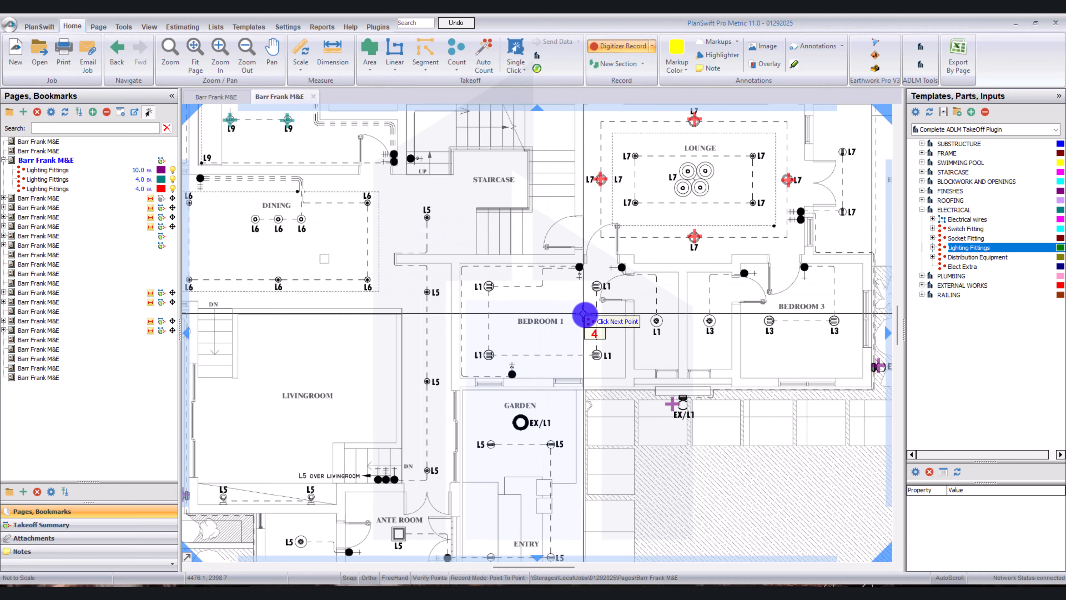
mouse_move(583, 314)
left_mouse_down()
mouse_move(568, 321)
mouse_move(577, 322)
left_mouse_up()
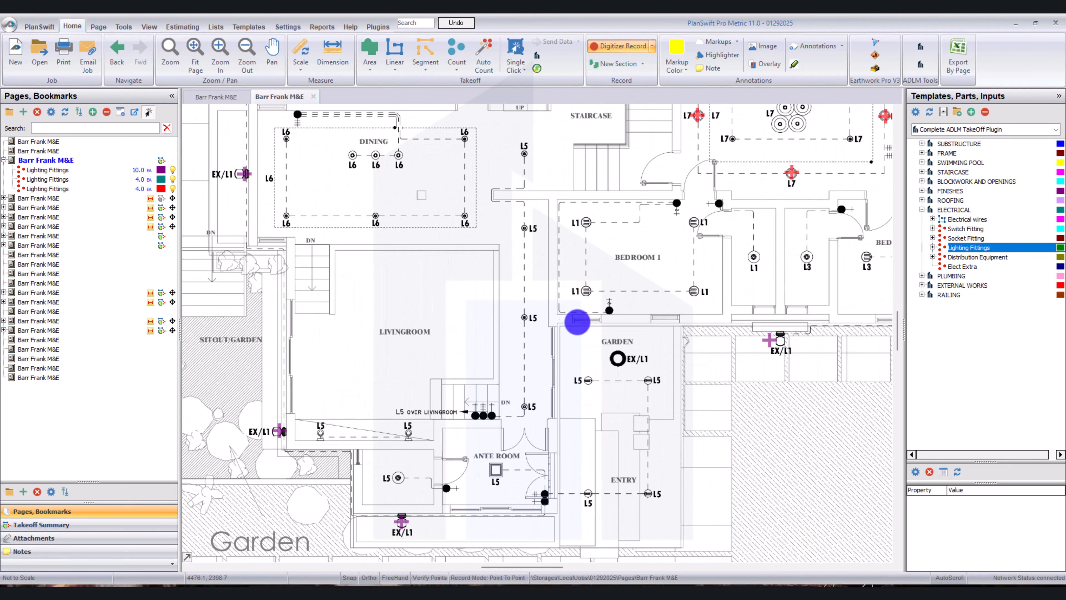
right_click(436, 299)
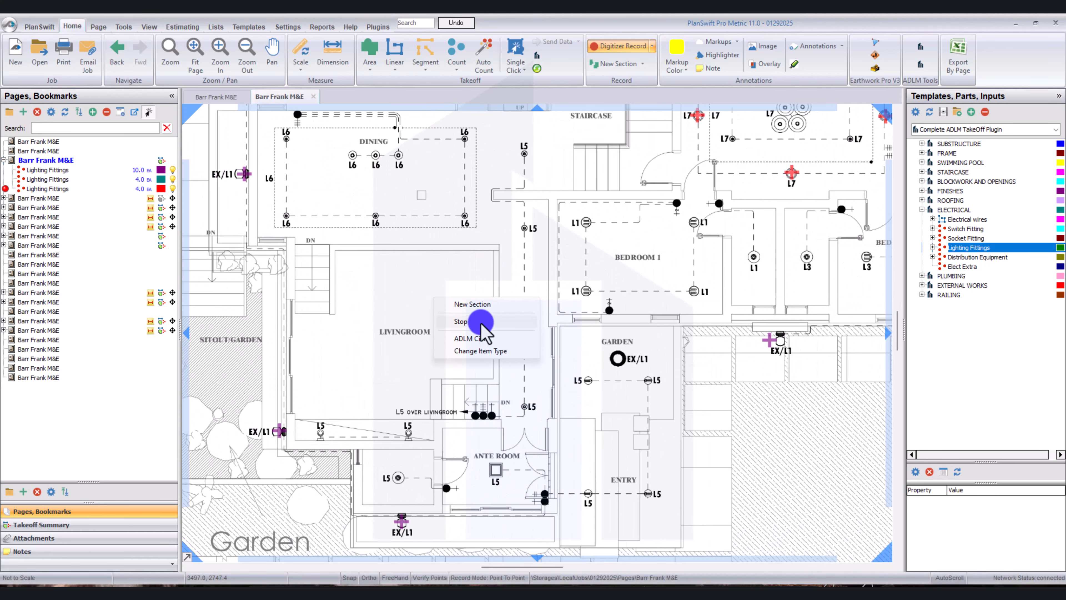
left_click(466, 322)
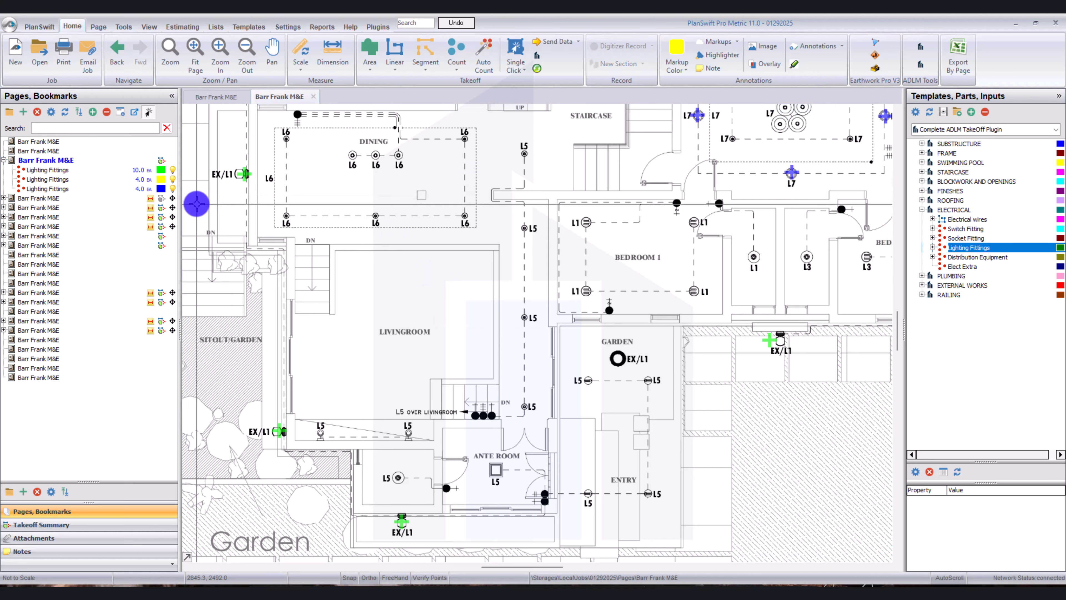
Examine the dining area's L6 lights, then the solar and earthing details, mechanical drawings cover, general mechanical notes and distribution board pages.
scroll(285, 171, "up", 1)
scroll(285, 170, "up", 1)
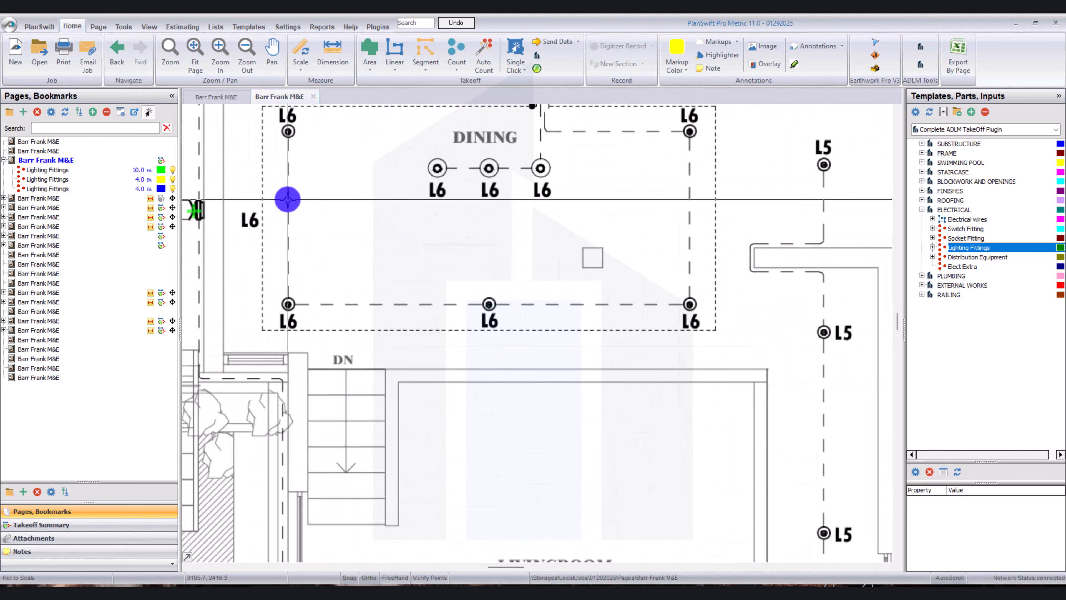
scroll(381, 217, "down", 2)
left_click(84, 255)
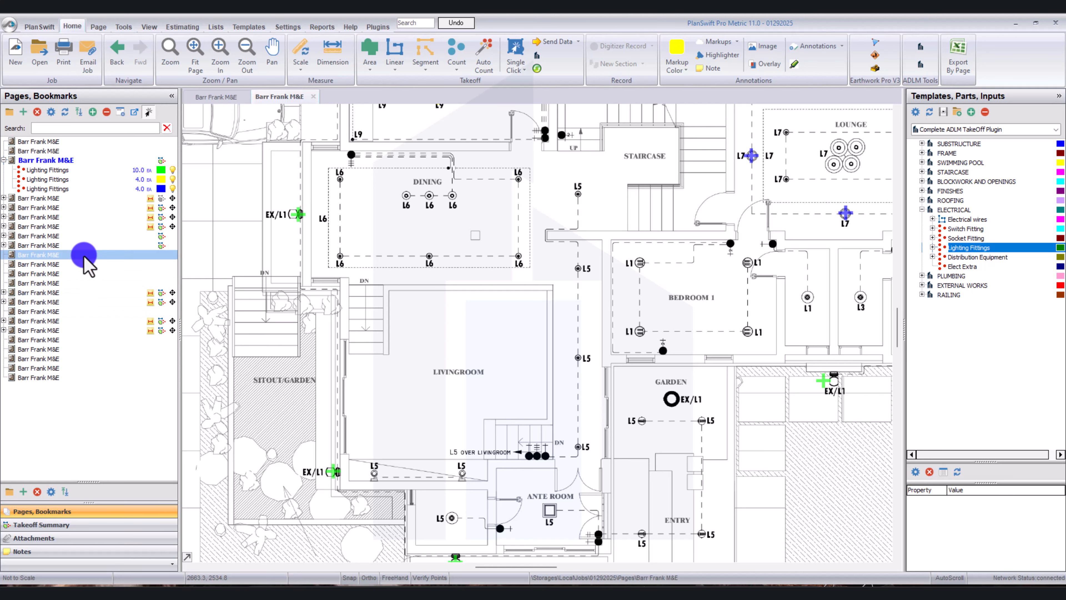
left_click(84, 255)
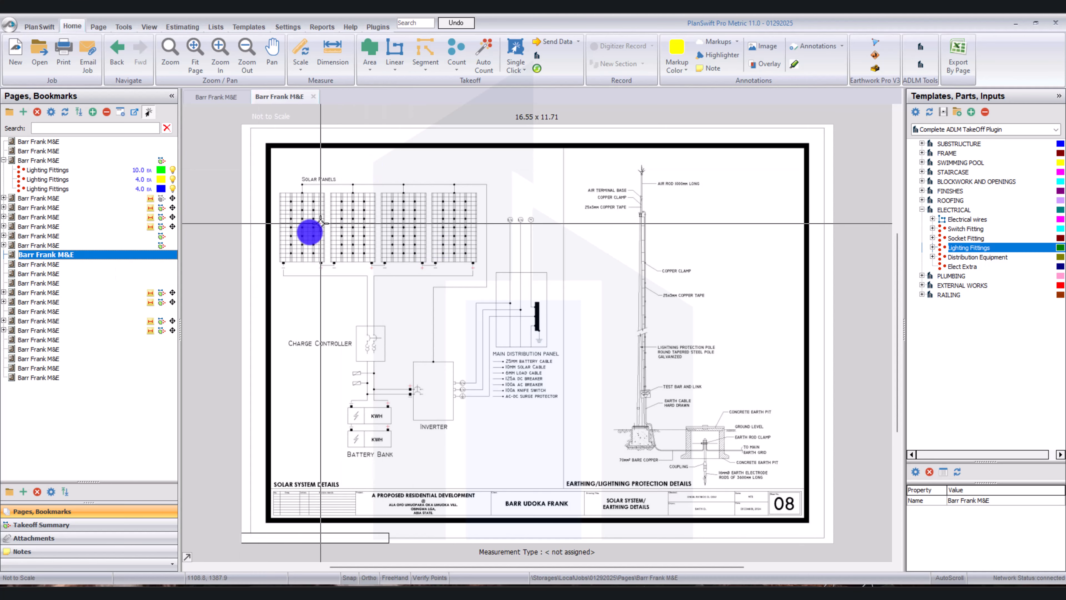
left_click(105, 268)
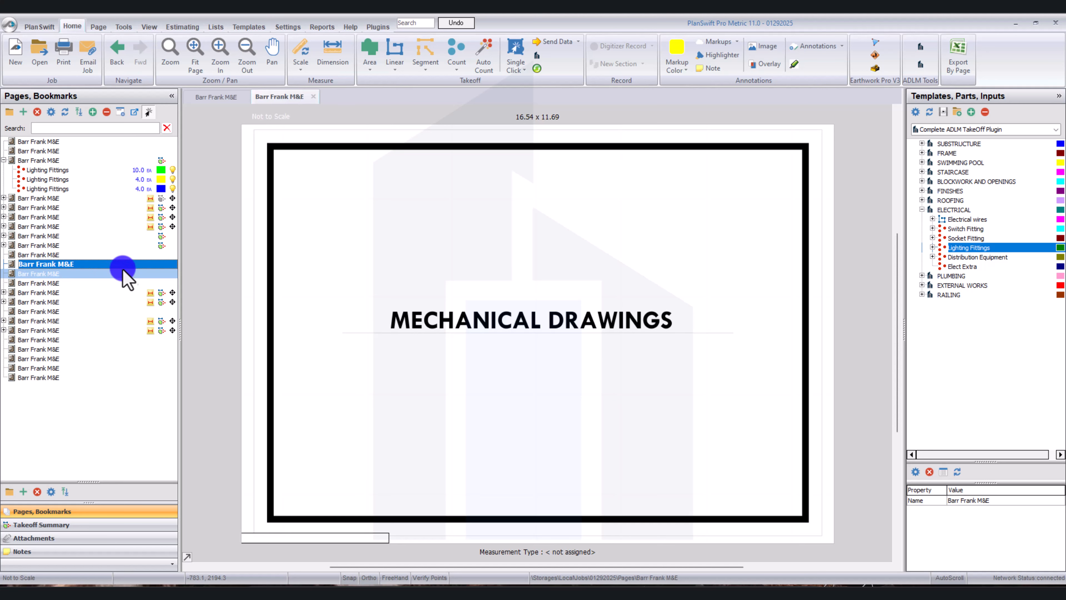
left_click(119, 272)
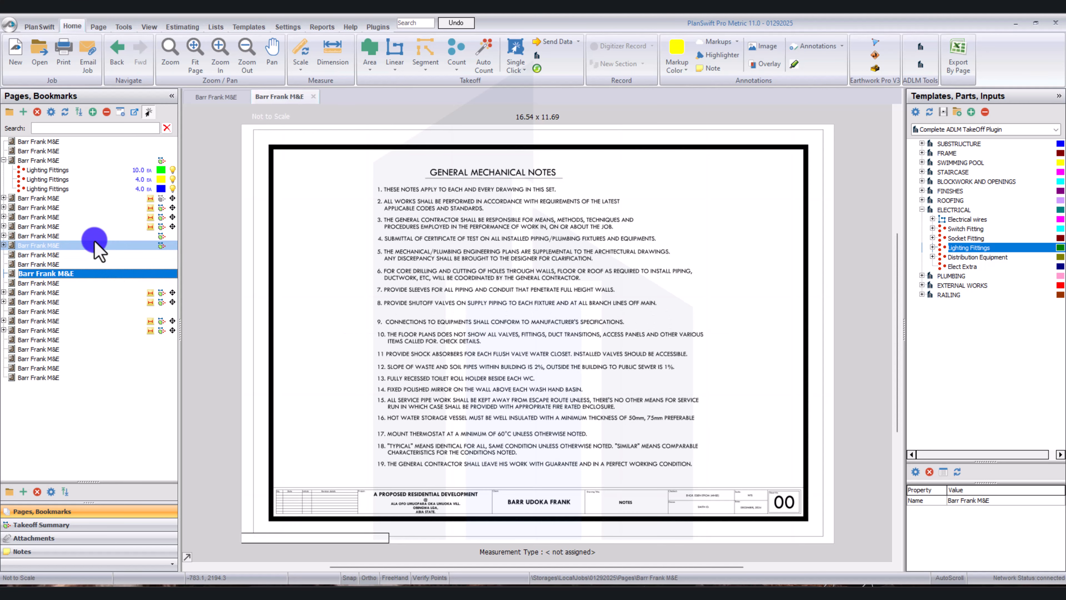
left_click(94, 238)
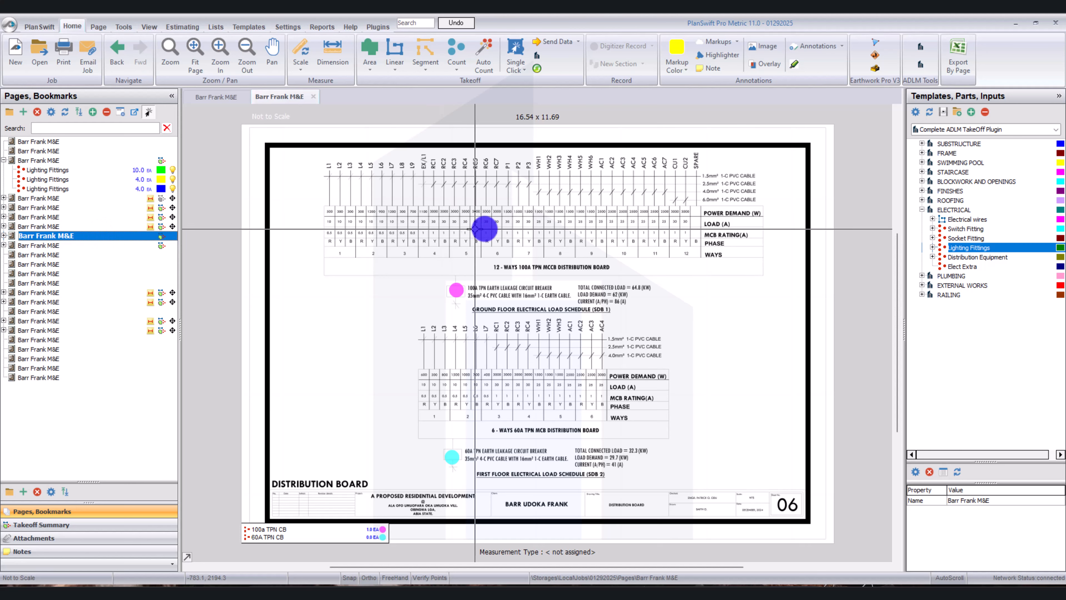
Hide the existing takeoff markings on the First Floor Power Layout and Distribution Board pages.
scroll(445, 241, "up", 3)
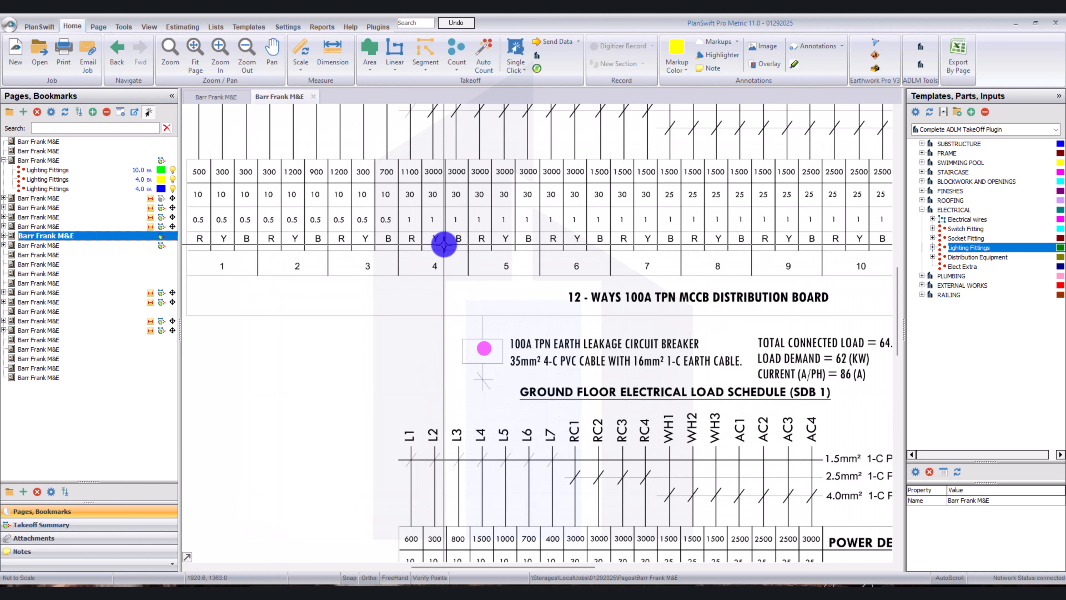
scroll(568, 286, "down", 2)
scroll(588, 289, "down", 1)
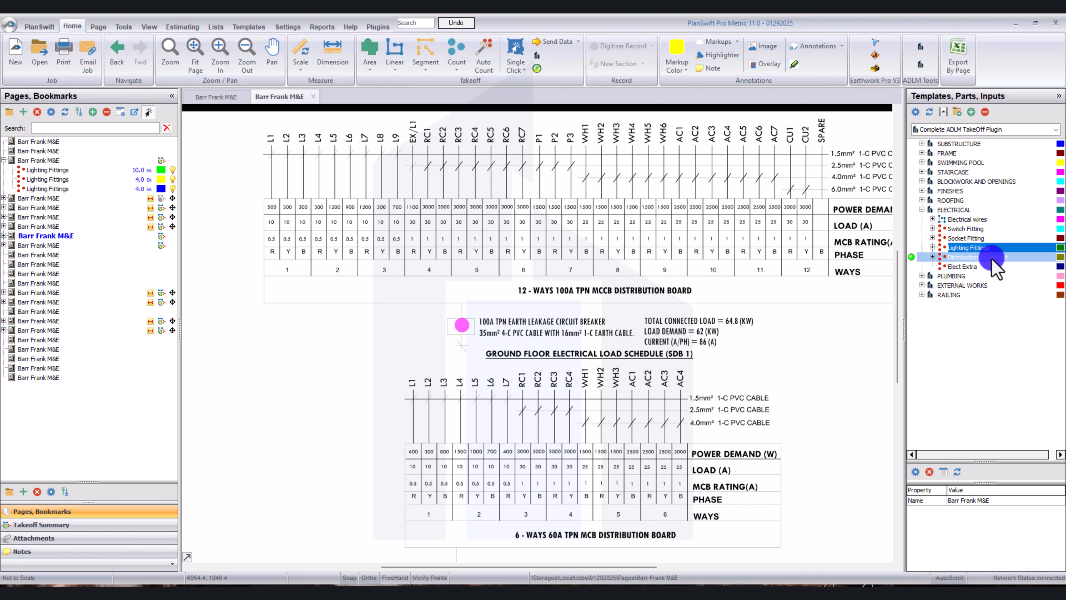
scroll(667, 270, "down", 3)
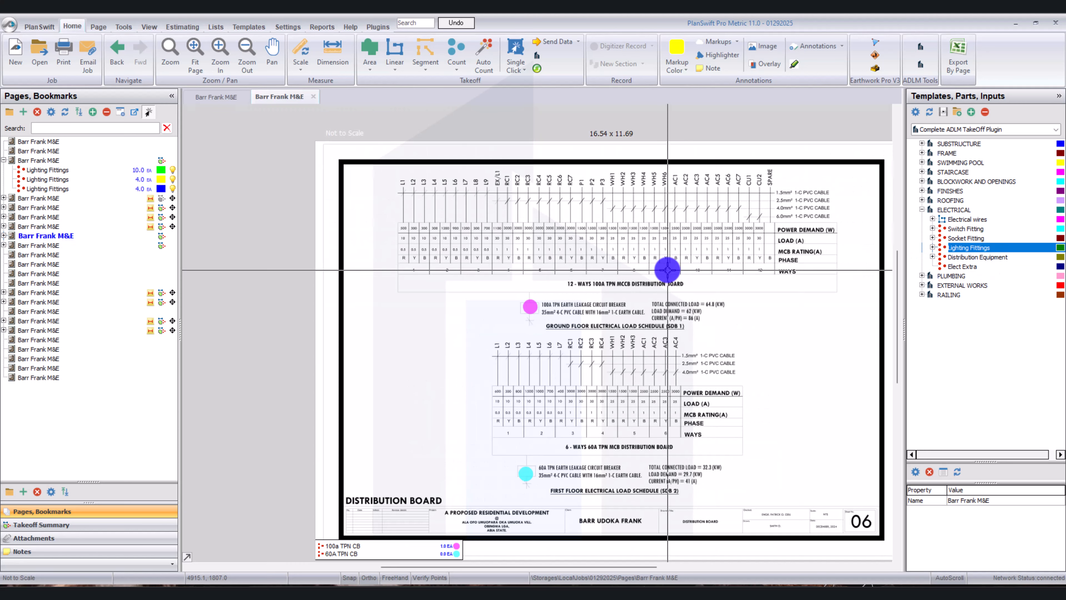
left_click(95, 227)
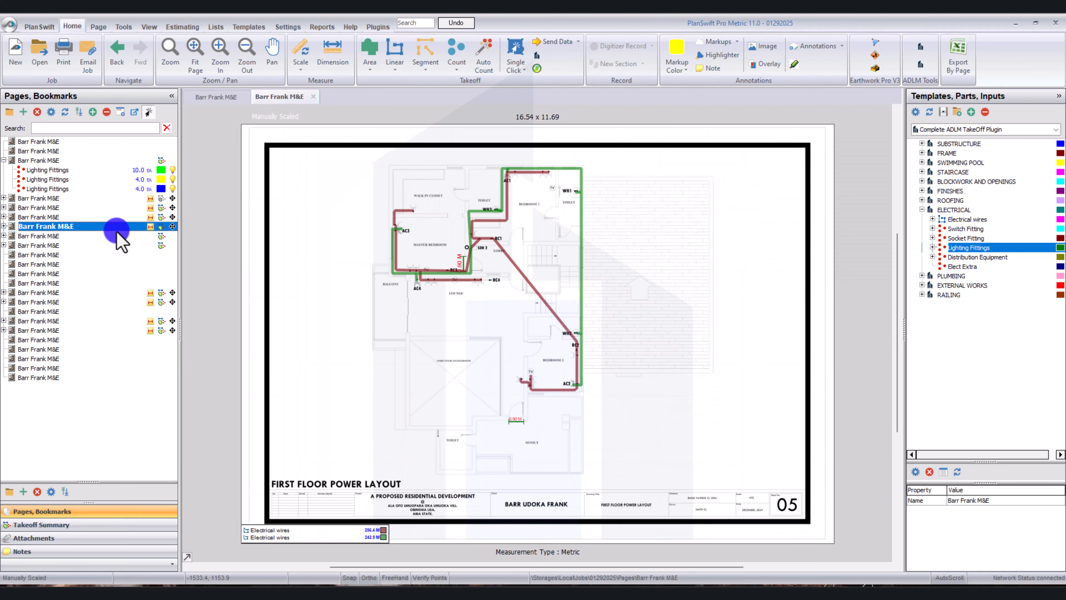
left_click(162, 227)
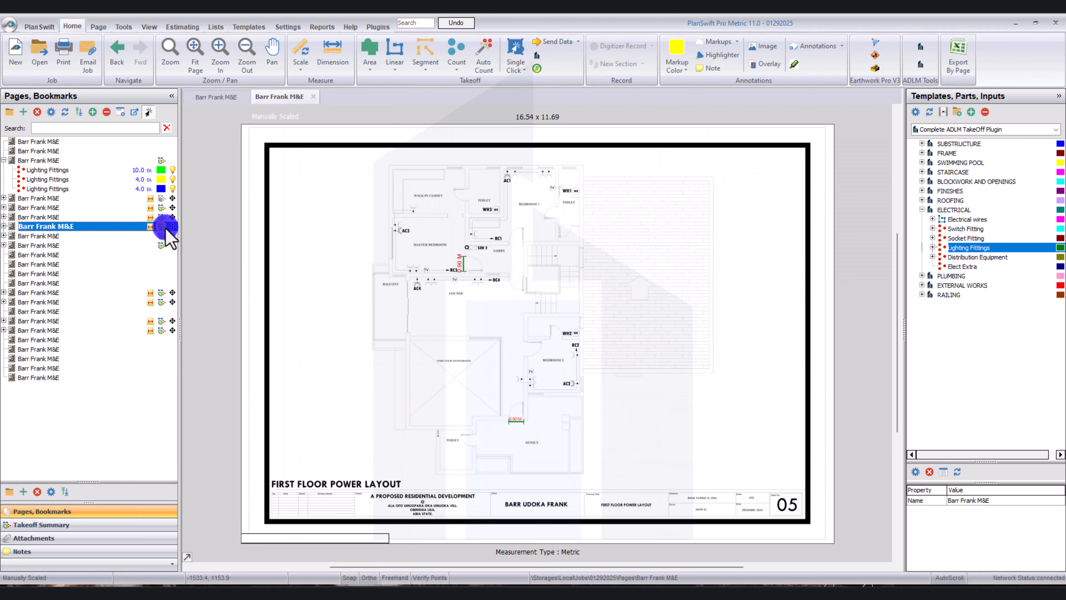
left_click(120, 238)
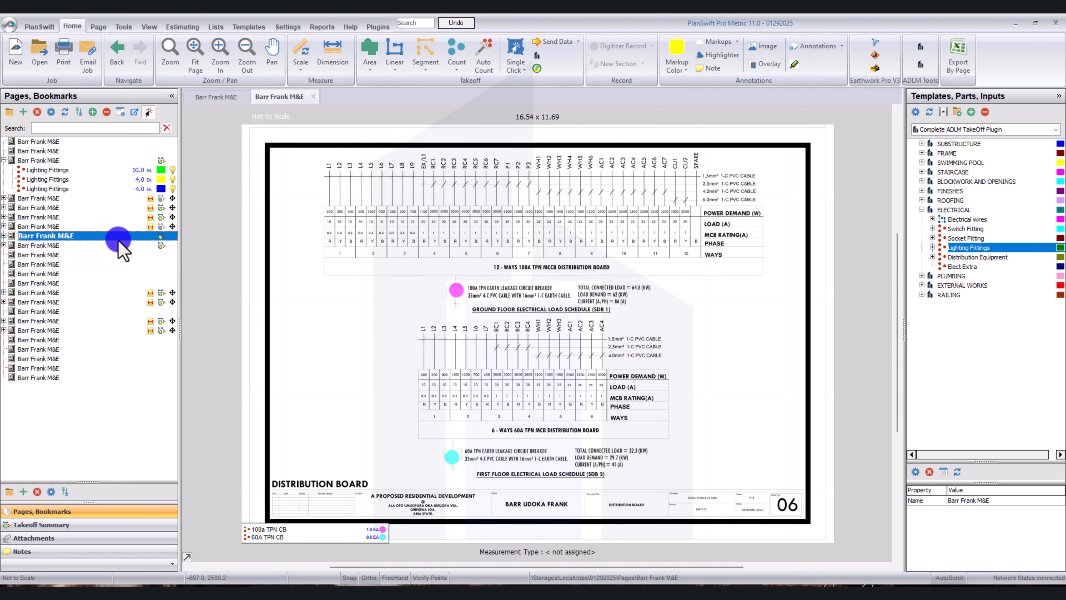
left_click(161, 236)
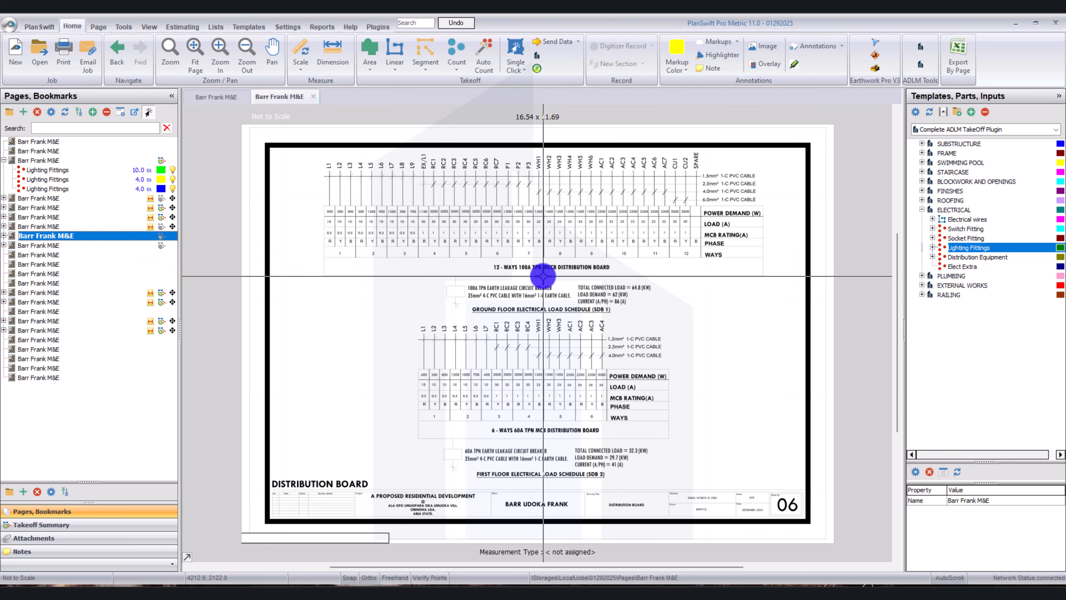
Examine the ground and first floor load schedules and circuit breakers on the Distribution Board page, glancing at the Schematic Diagram page.
scroll(521, 271, "up", 2)
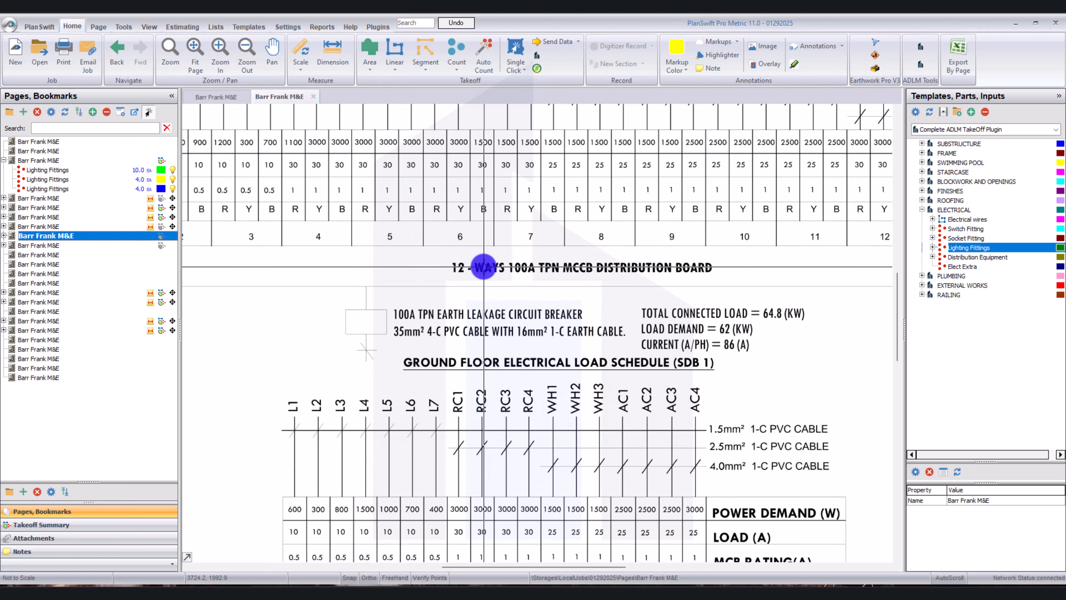
scroll(469, 260, "down", 2)
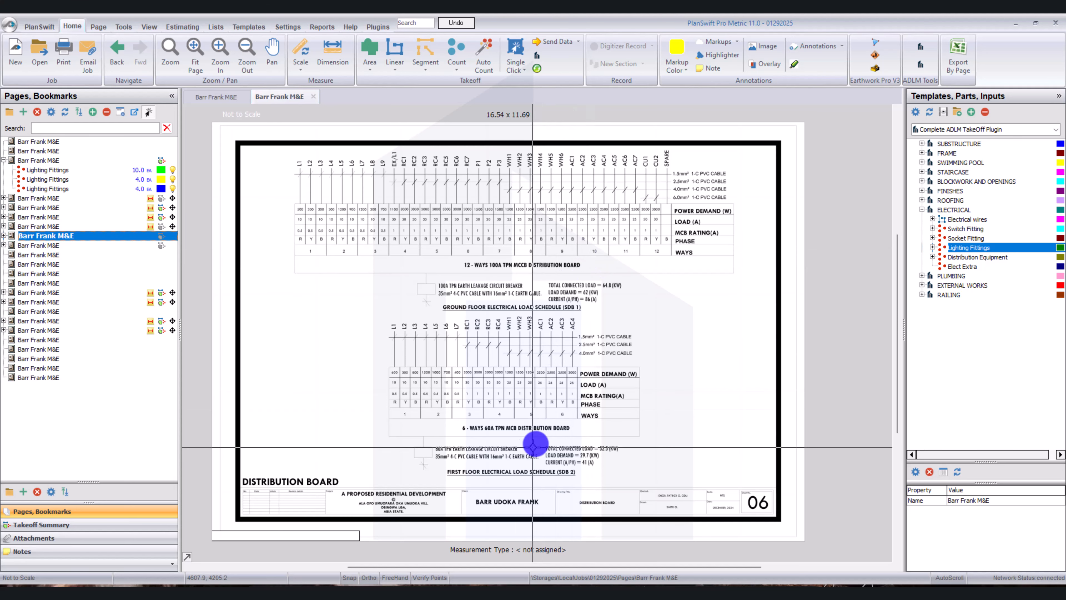
left_click(126, 245)
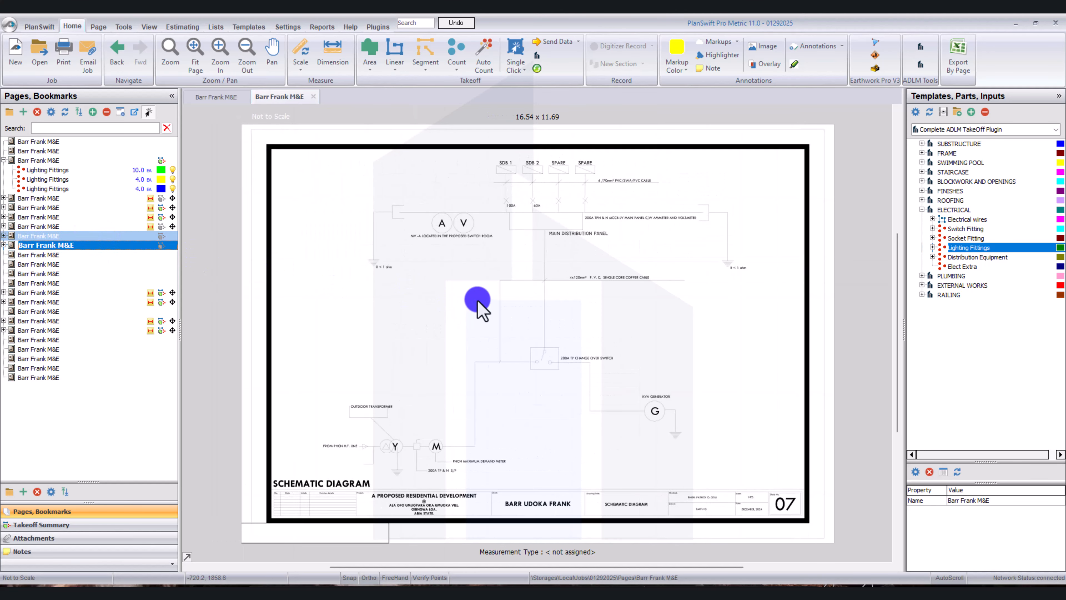
key("Up")
scroll(478, 301, "up", 4)
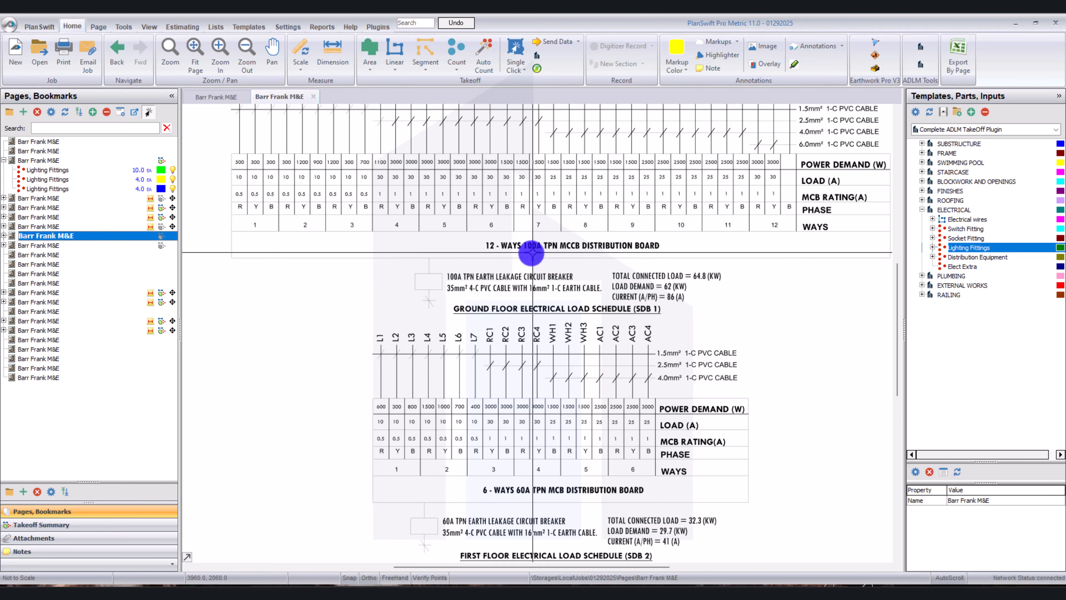
scroll(474, 290, "up", 3)
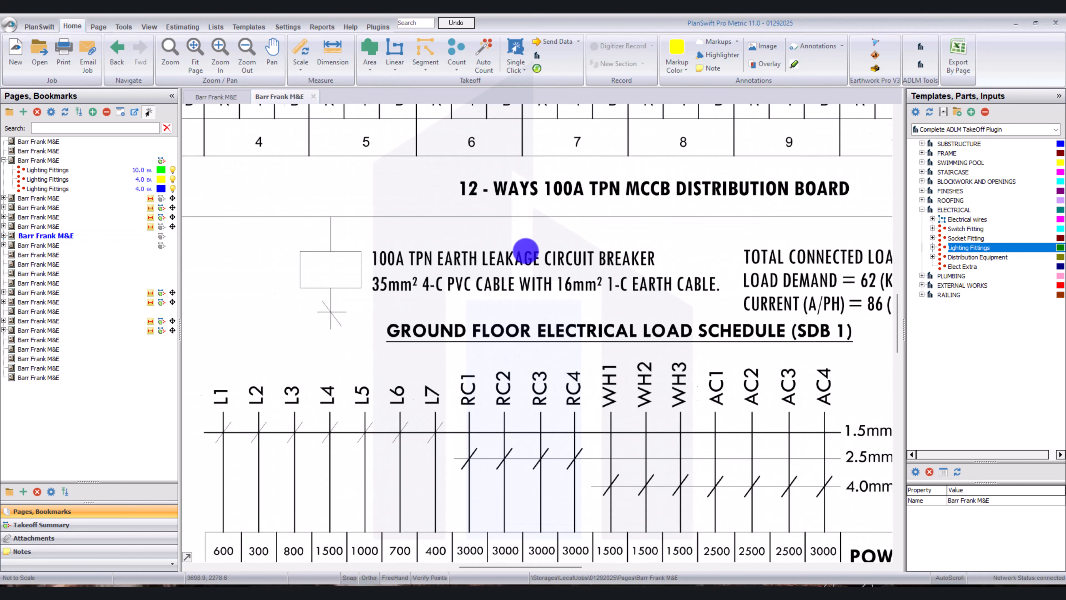
scroll(526, 248, "down", 4)
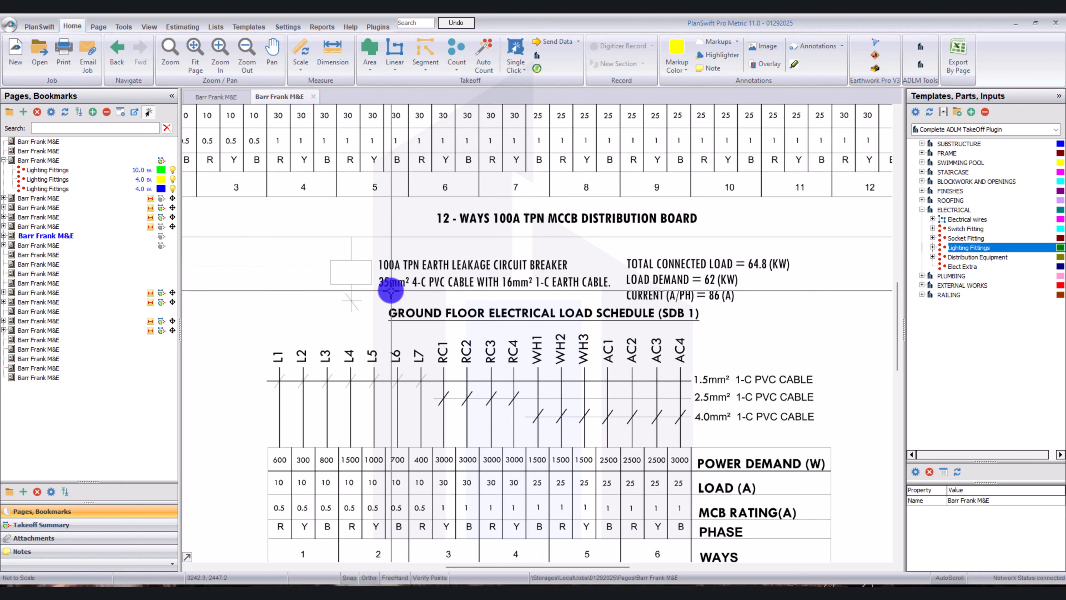
scroll(395, 288, "down", 2)
scroll(381, 281, "up", 3)
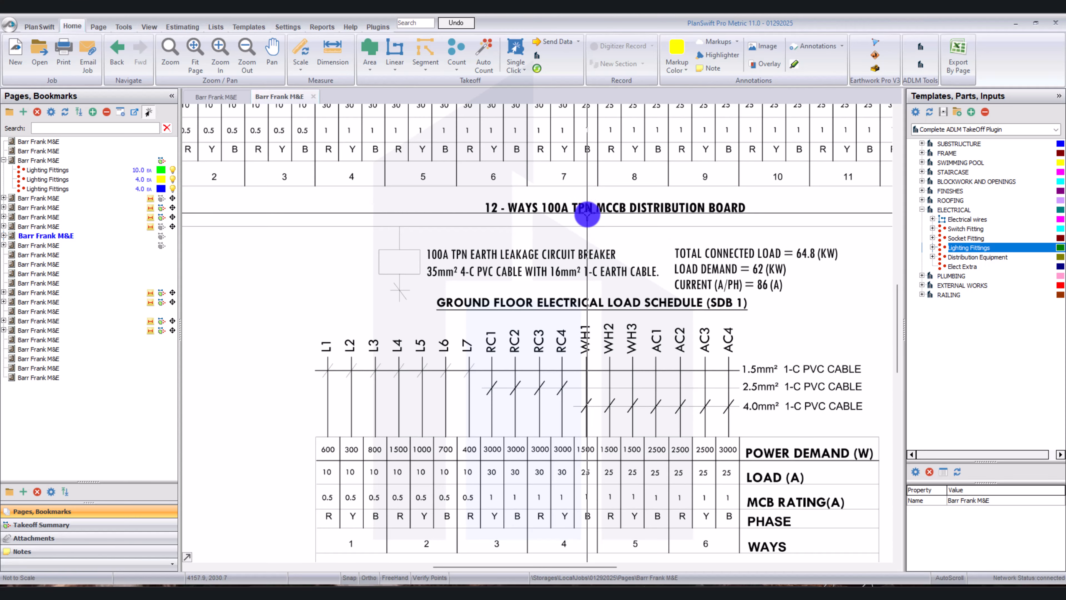
scroll(591, 227, "down", 3)
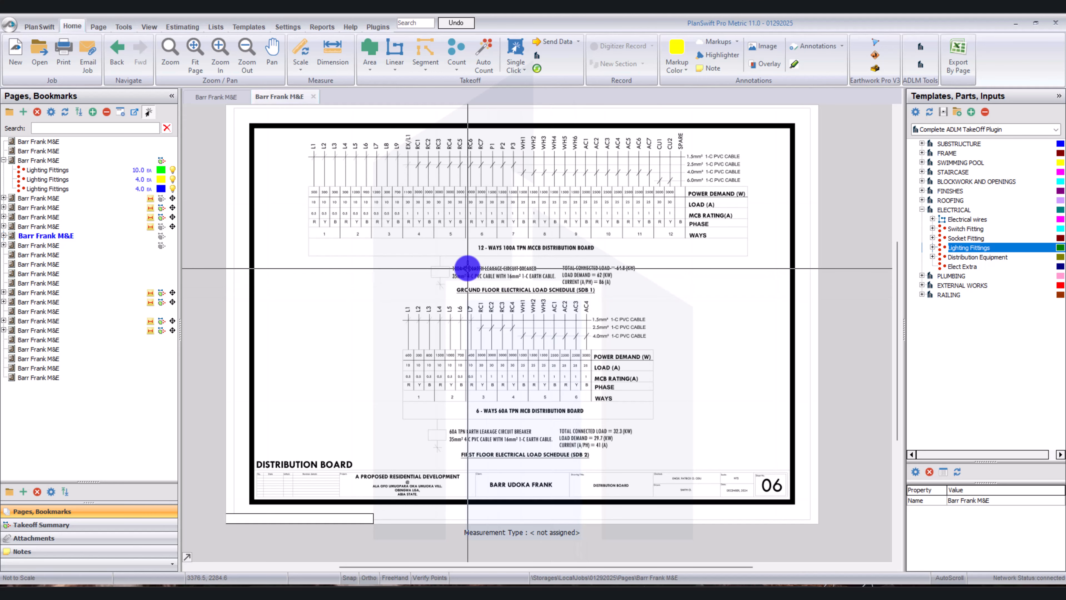
scroll(467, 267, "up", 3)
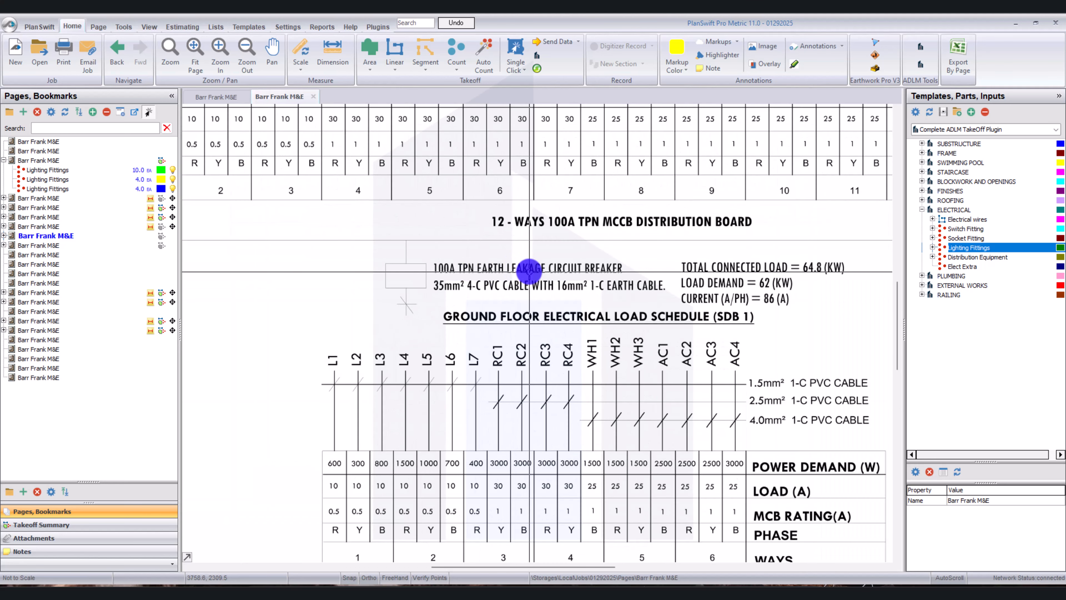
scroll(530, 271, "down", 3)
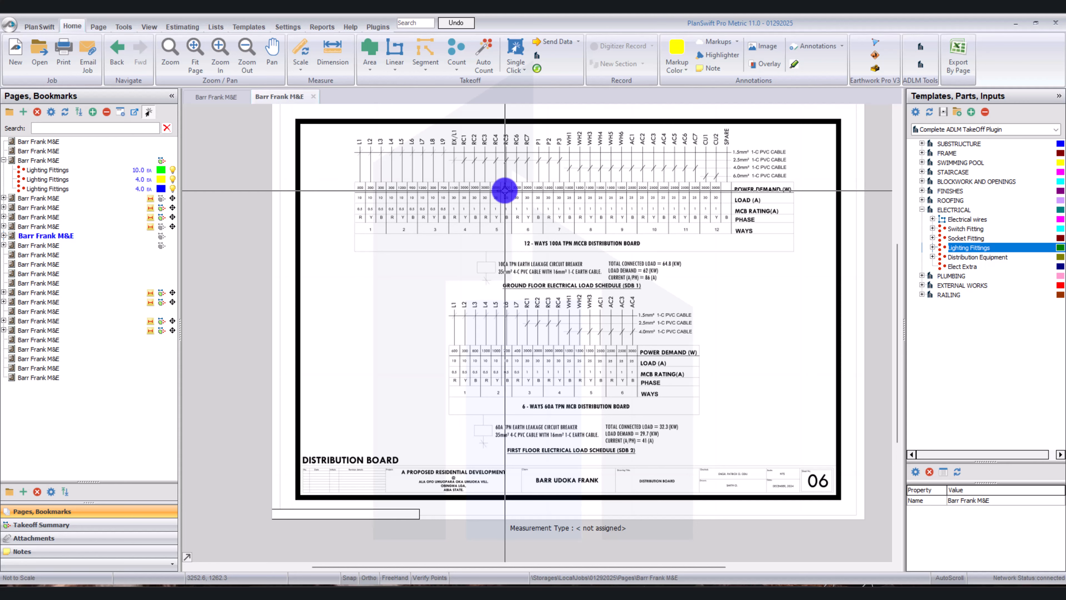
Start a Distribution Equipment takeoff with blank properties and place a count point beneath the 12-way 100A TPN MCCB distribution board.
double_click(912, 256)
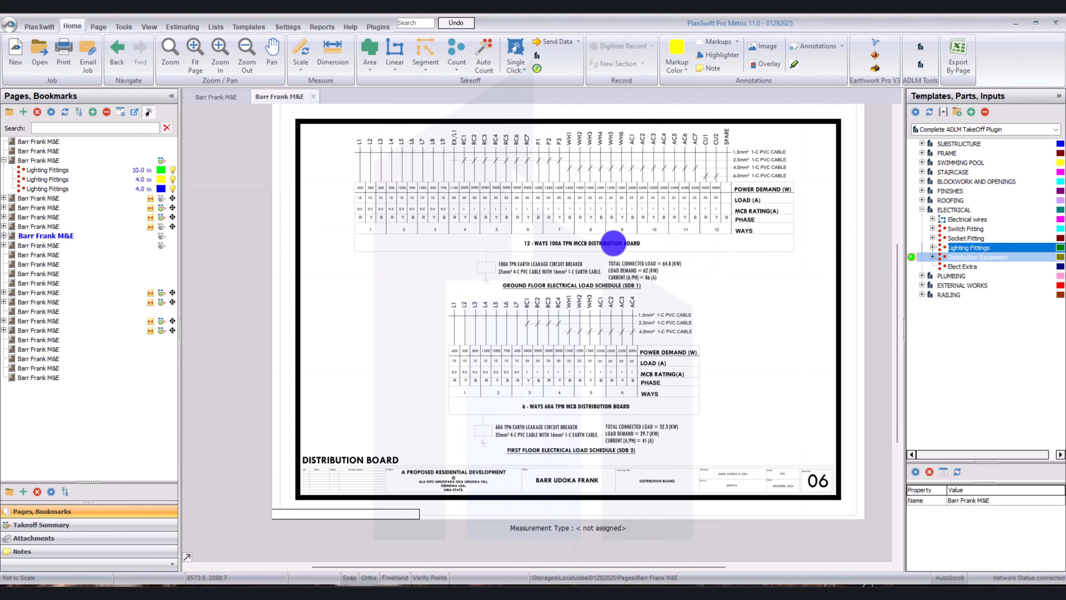
left_click(548, 248)
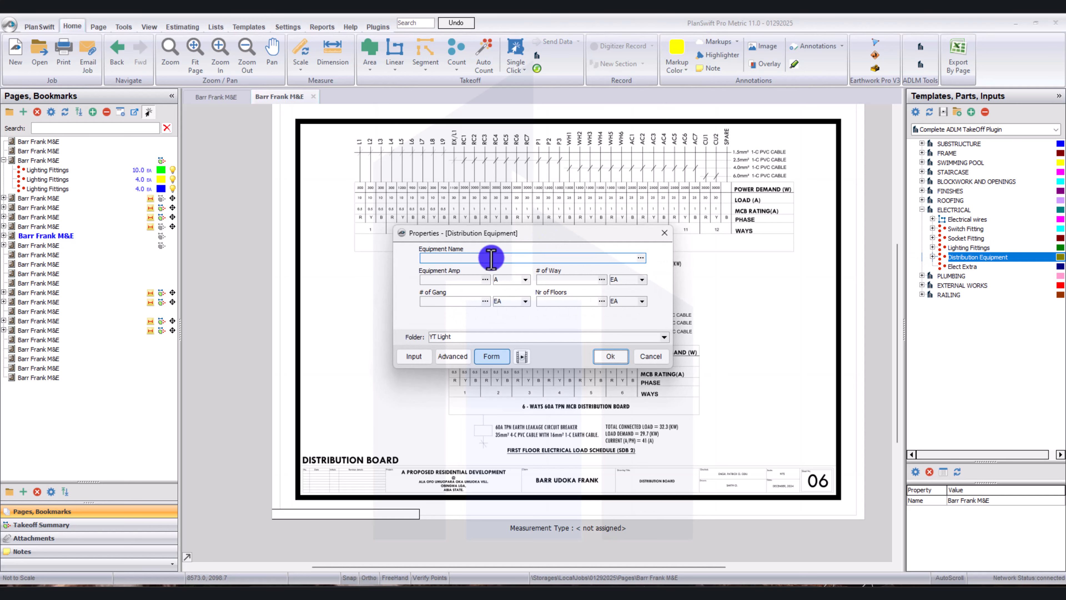
left_click_drag(501, 239, 533, 287)
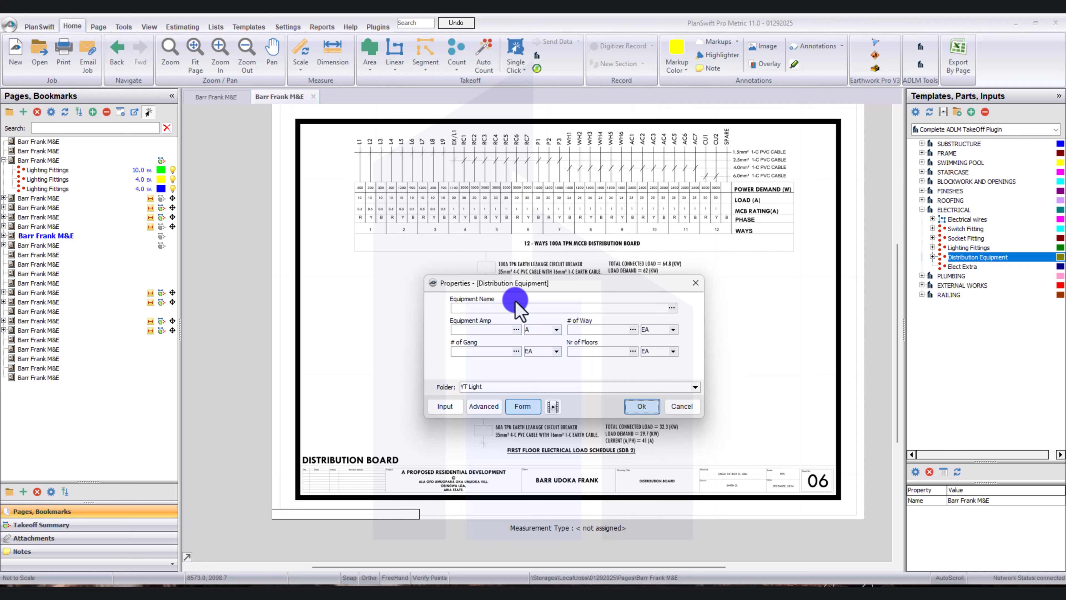
key("Return")
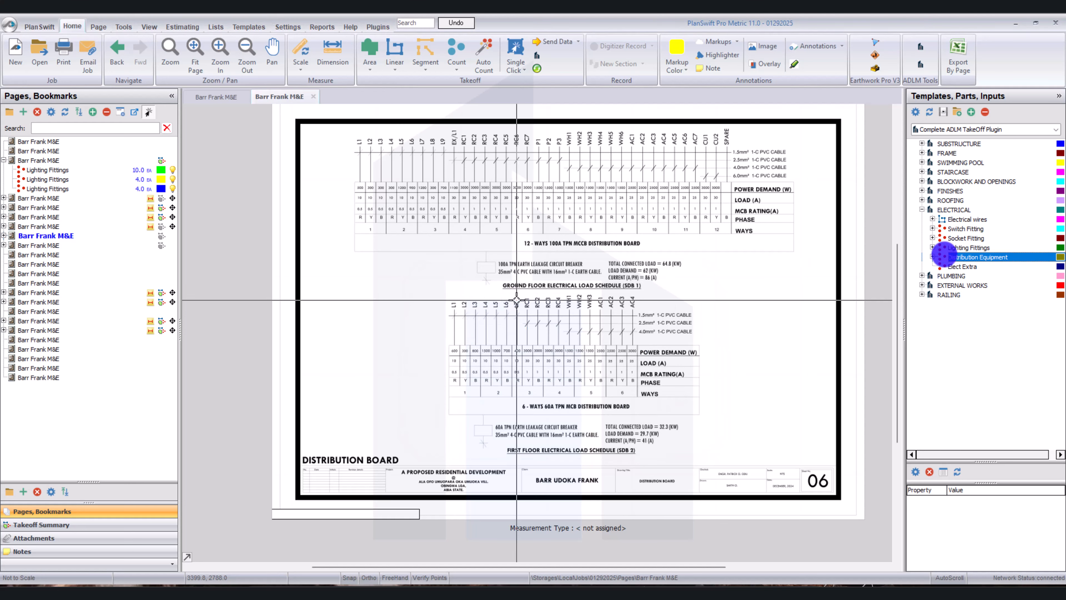
double_click(926, 257)
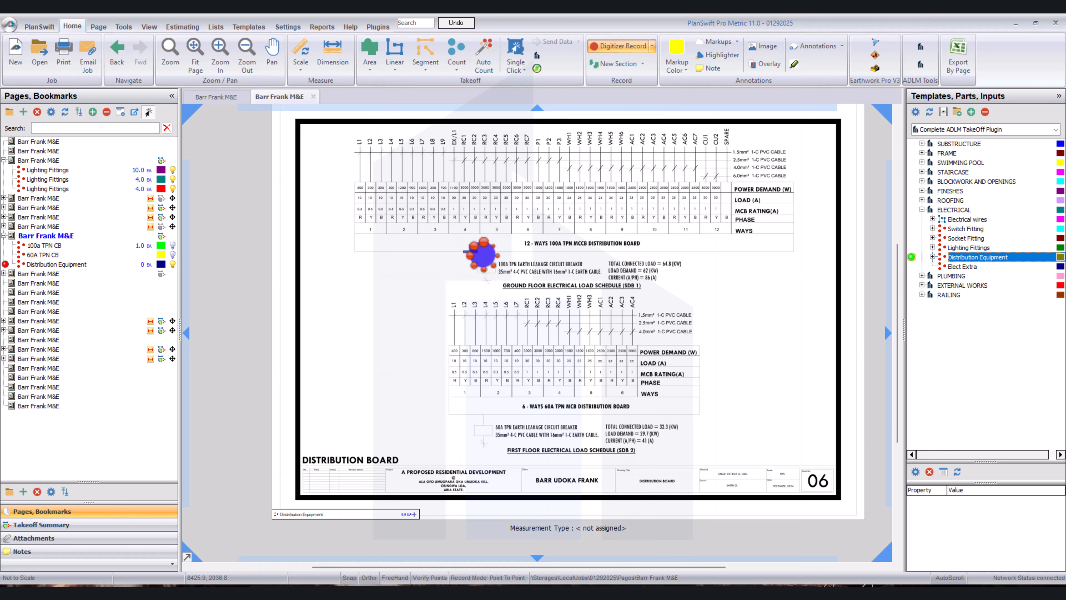
left_click(470, 251)
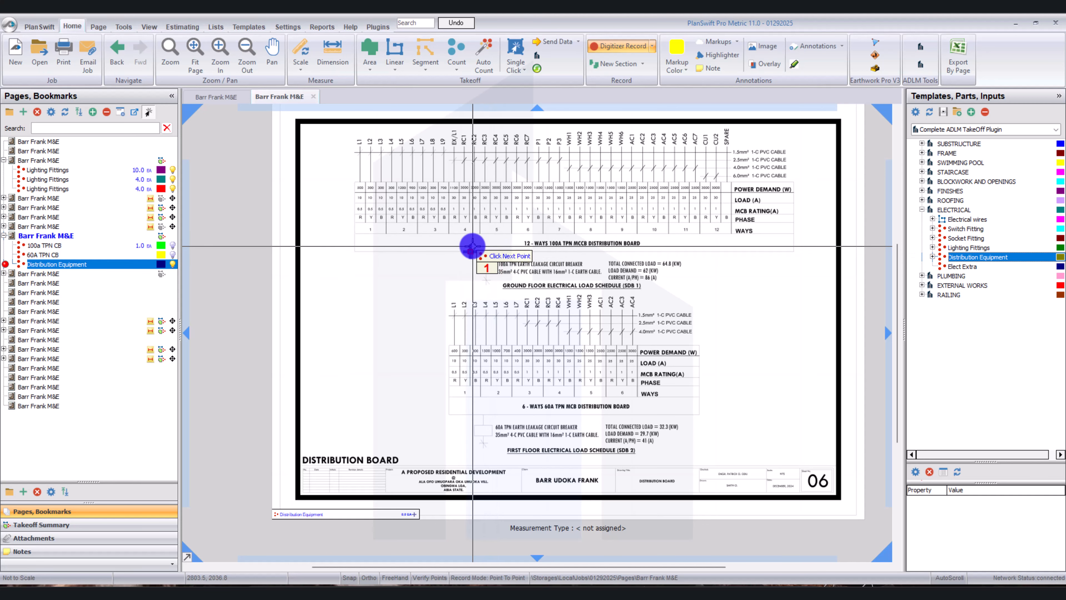
right_click(496, 240)
left_click(525, 267)
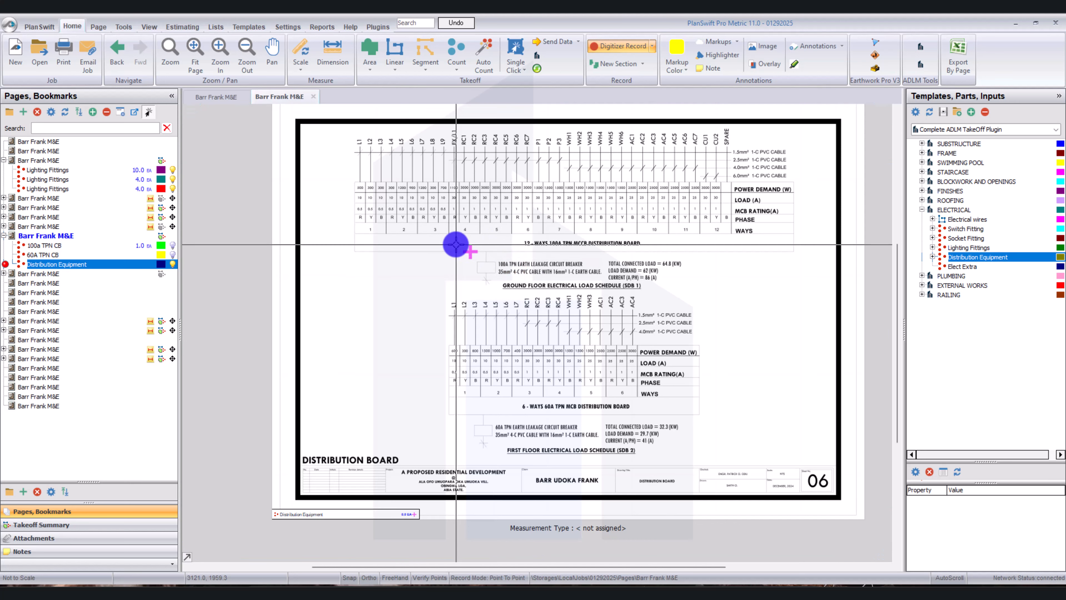
Name the distribution equipment 12 way TPN MCCB DB and set it to 100 A, 12 ways and 1 floor.
left_click(471, 251)
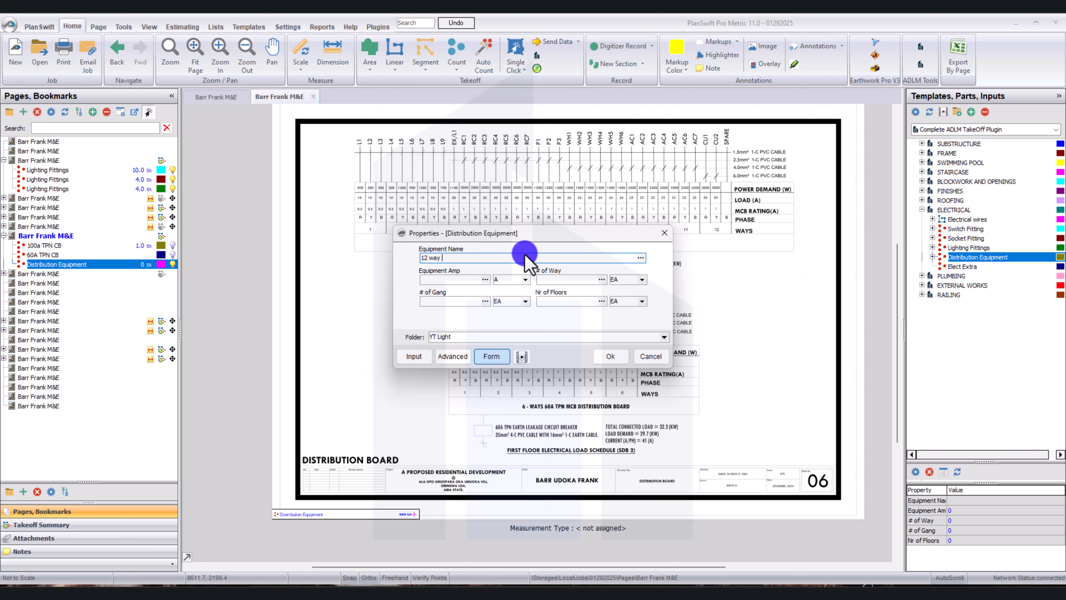
left_click_drag(572, 233, 581, 279)
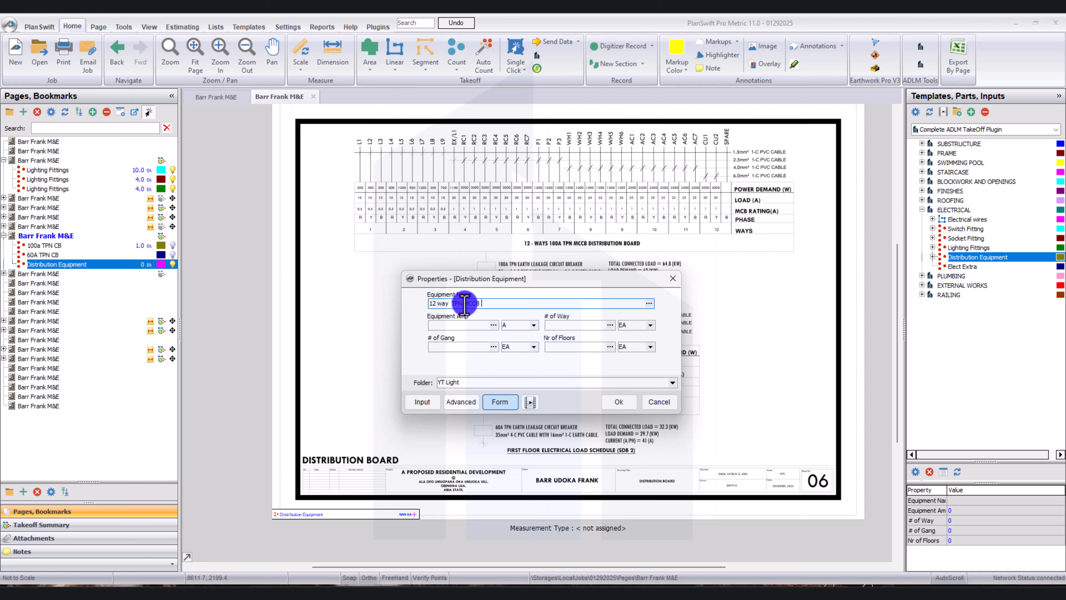
left_click(456, 331)
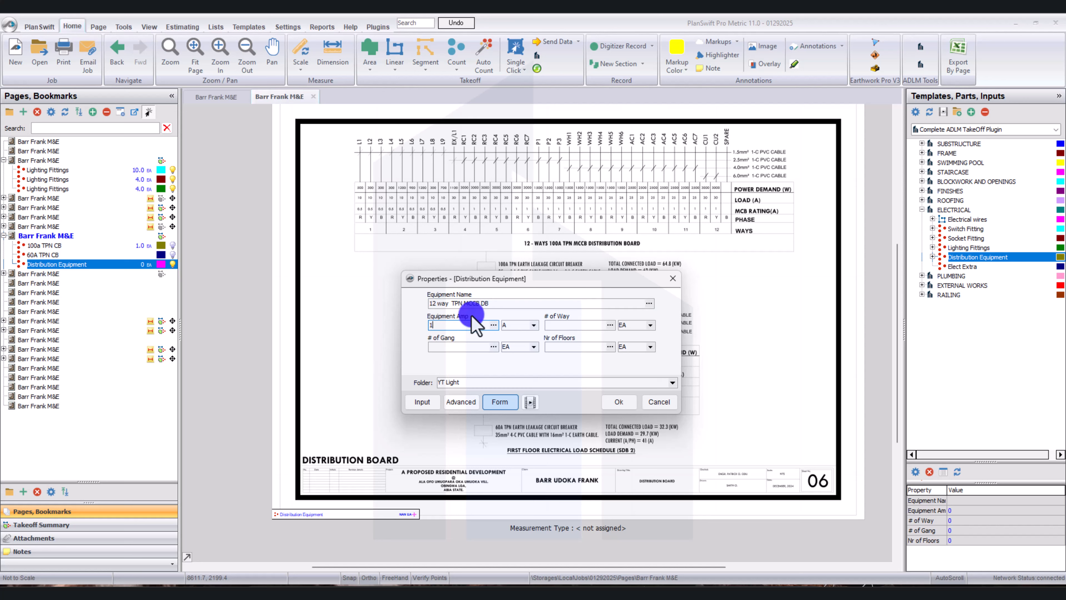
left_click(575, 324)
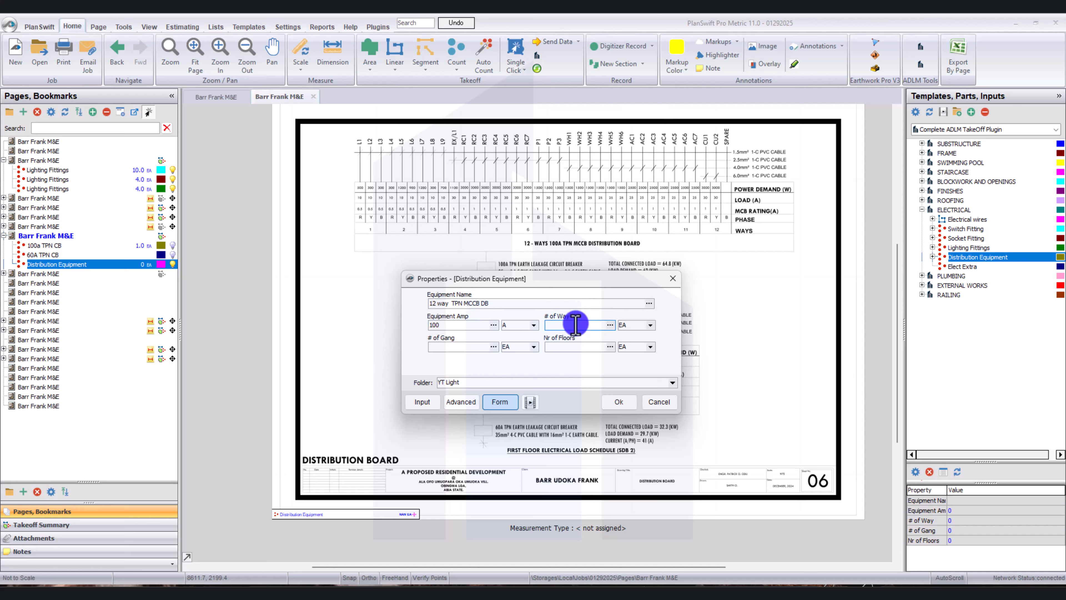
left_click(454, 349)
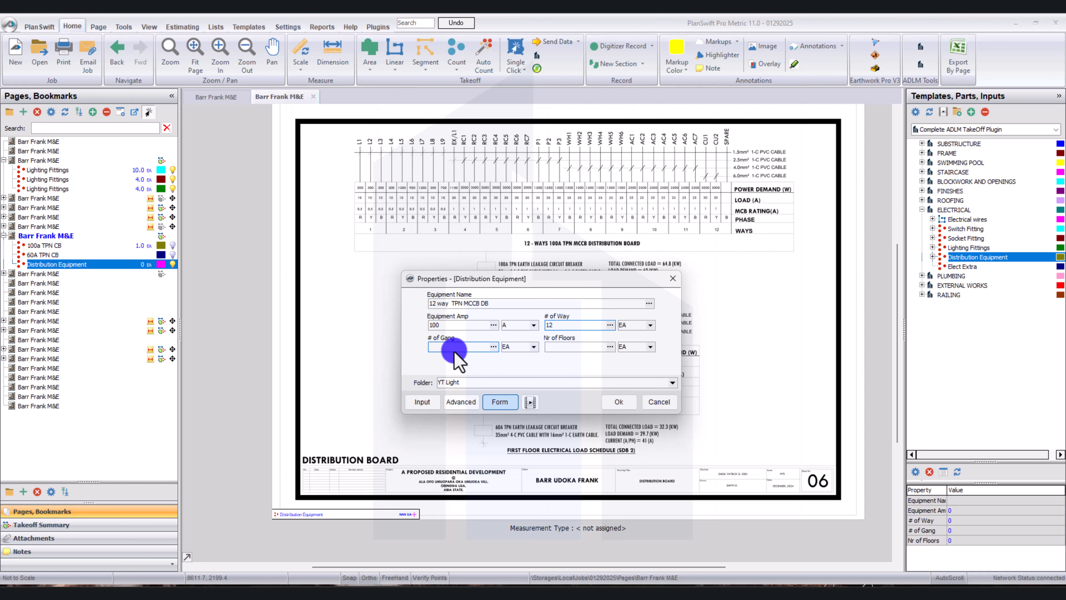
left_click(558, 348)
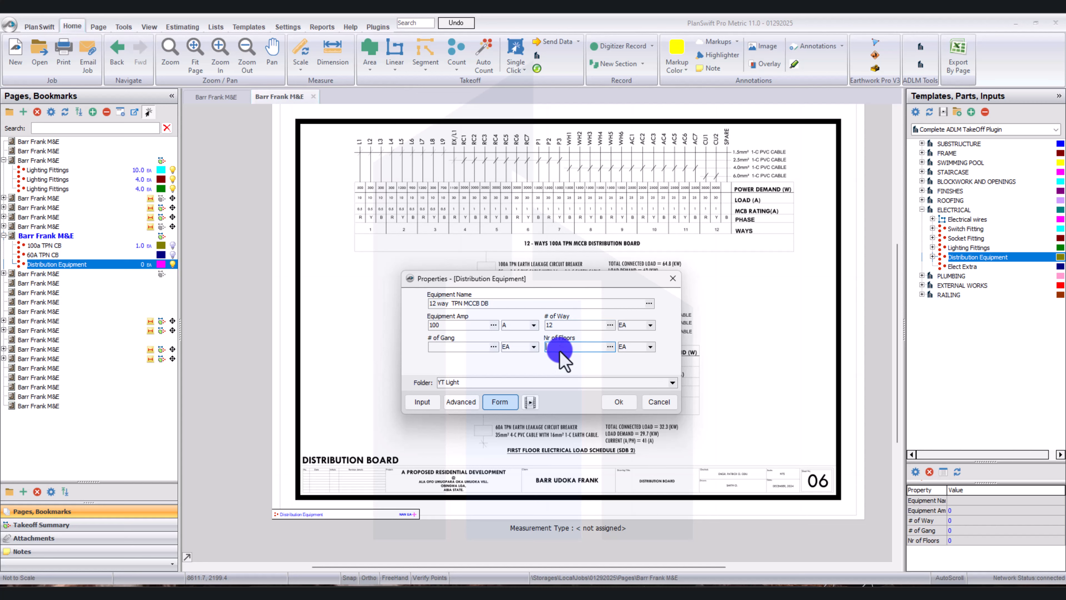
type("1")
Assign the 12 way TPN MCCB DB takeoff to folder YT Power and apply its properties.
left_click_drag(470, 382, 449, 382)
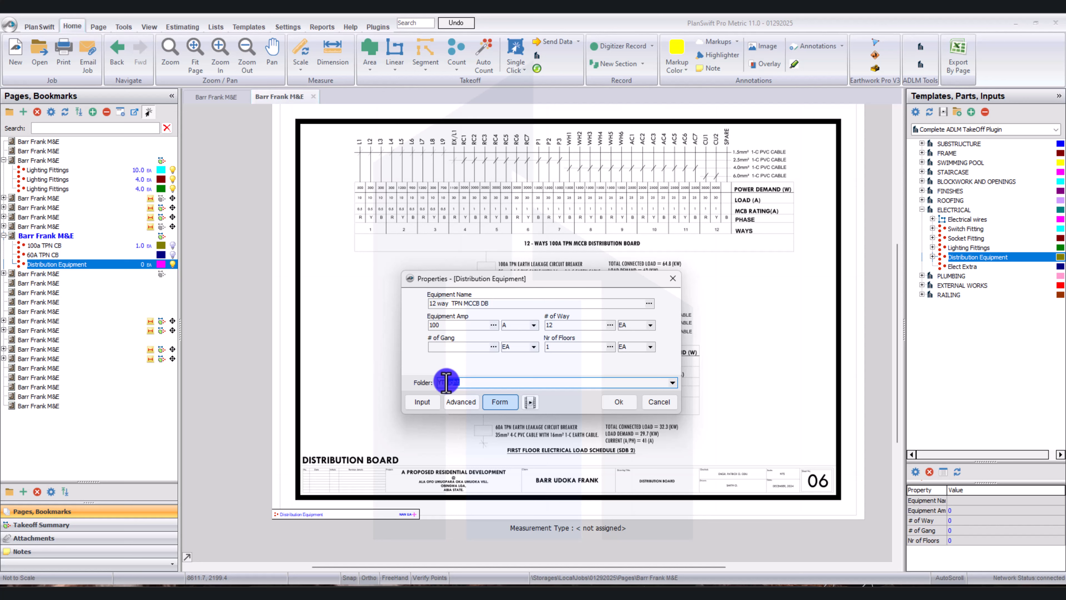
type("Power")
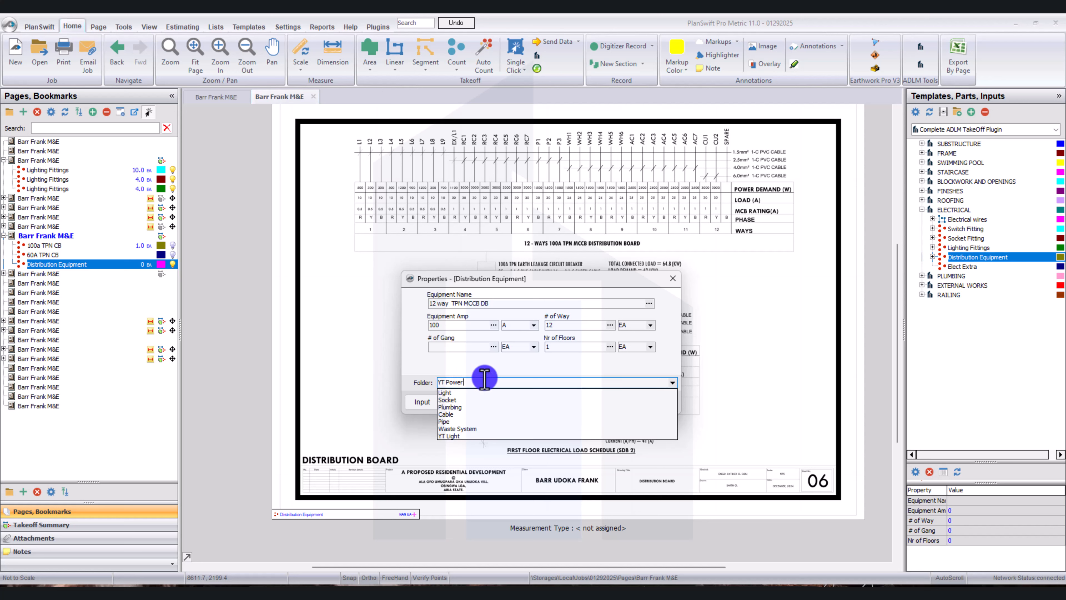
left_click(509, 367)
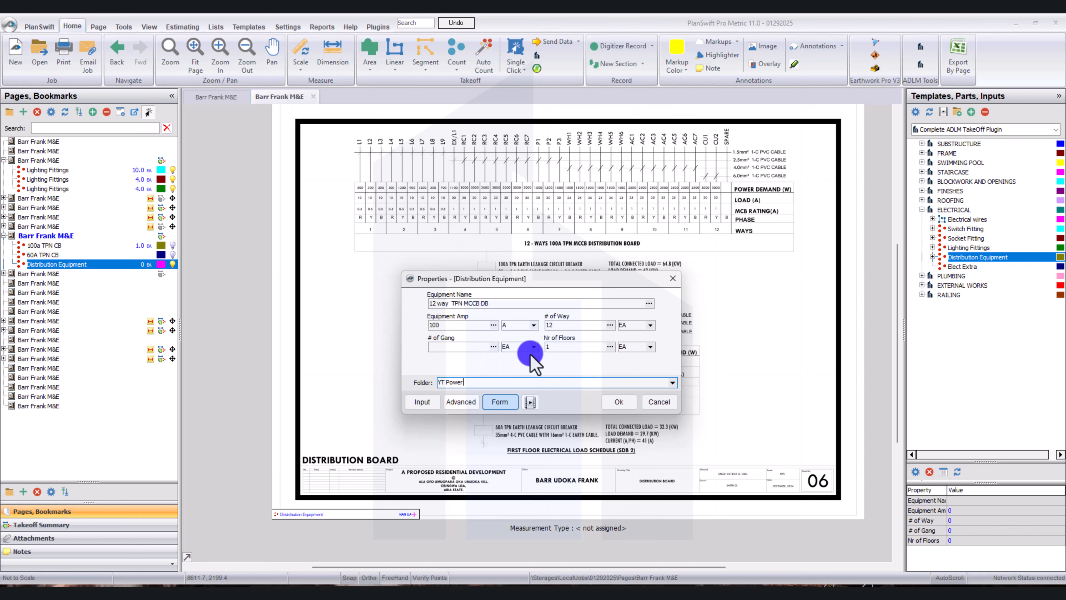
left_click(621, 402)
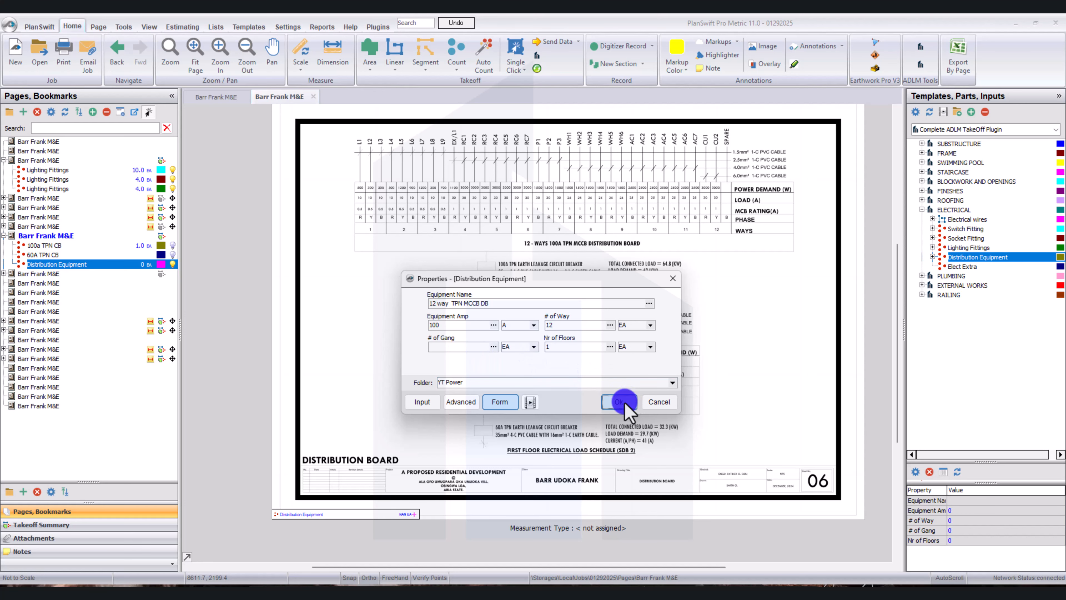
scroll(596, 269, "down", 2)
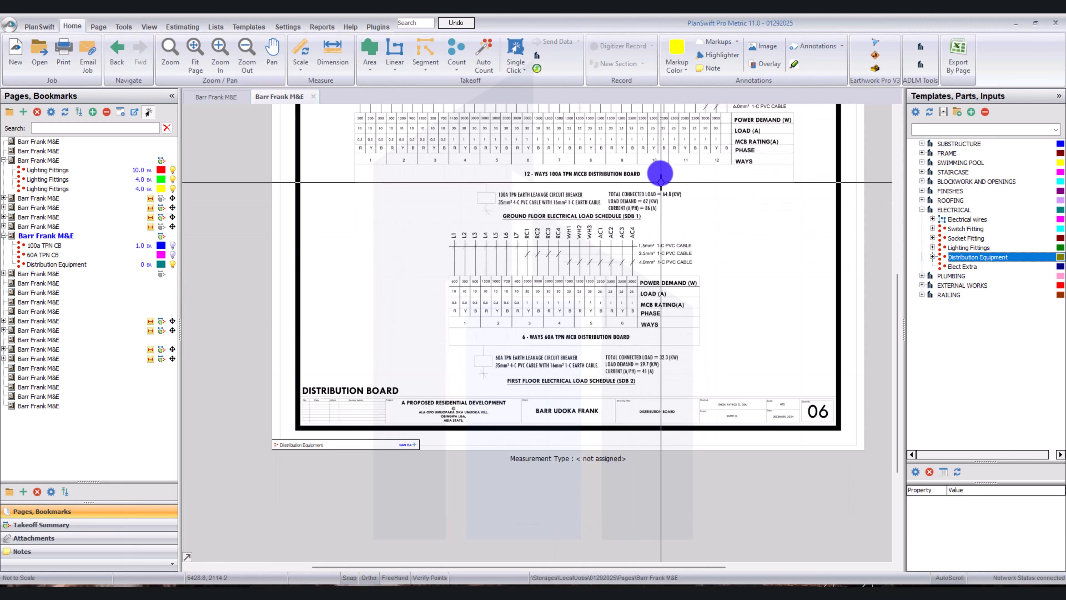
Place one count point beside the 12-ways 100A TPN MCCB distribution board label and stop recording.
left_click(641, 171)
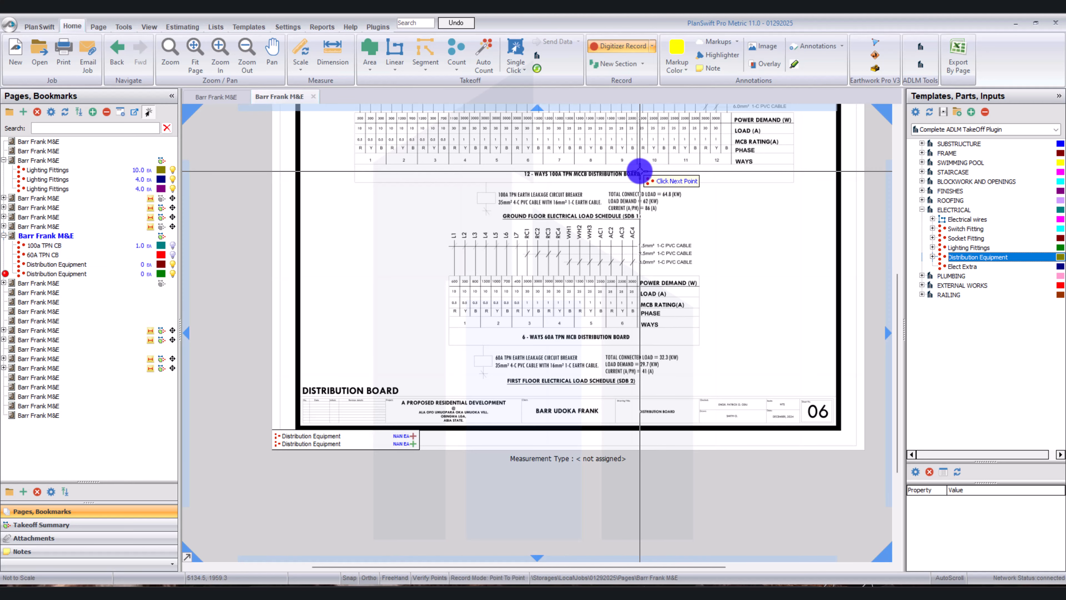
right_click(567, 168)
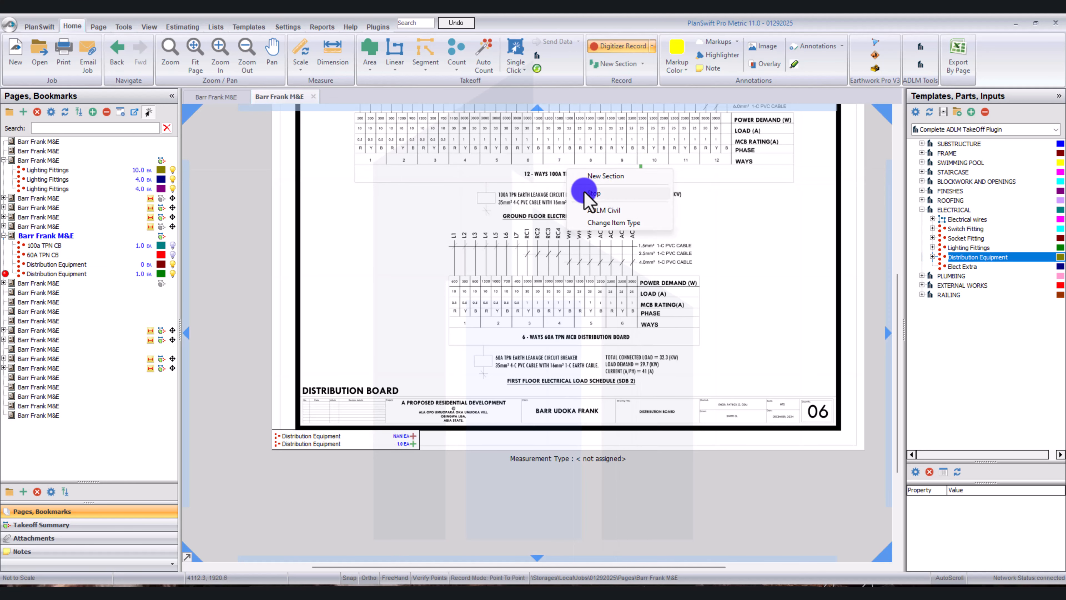
left_click(584, 191)
Start another Distribution Equipment takeoff and name the equipment TPN Earth Leakage Circuit Breaker.
scroll(584, 192, "up", 2)
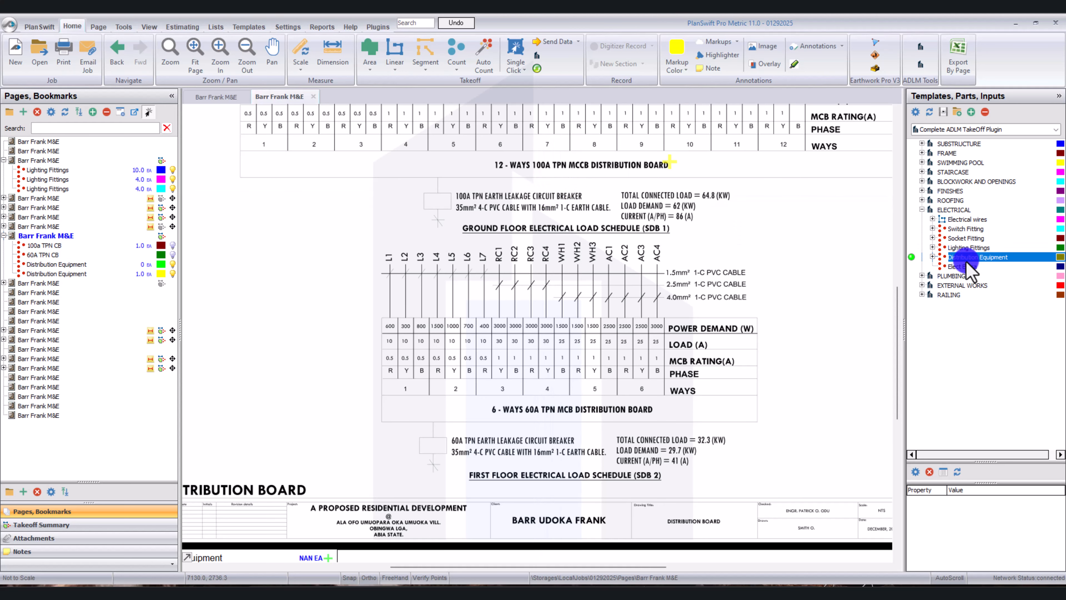
left_click(923, 264)
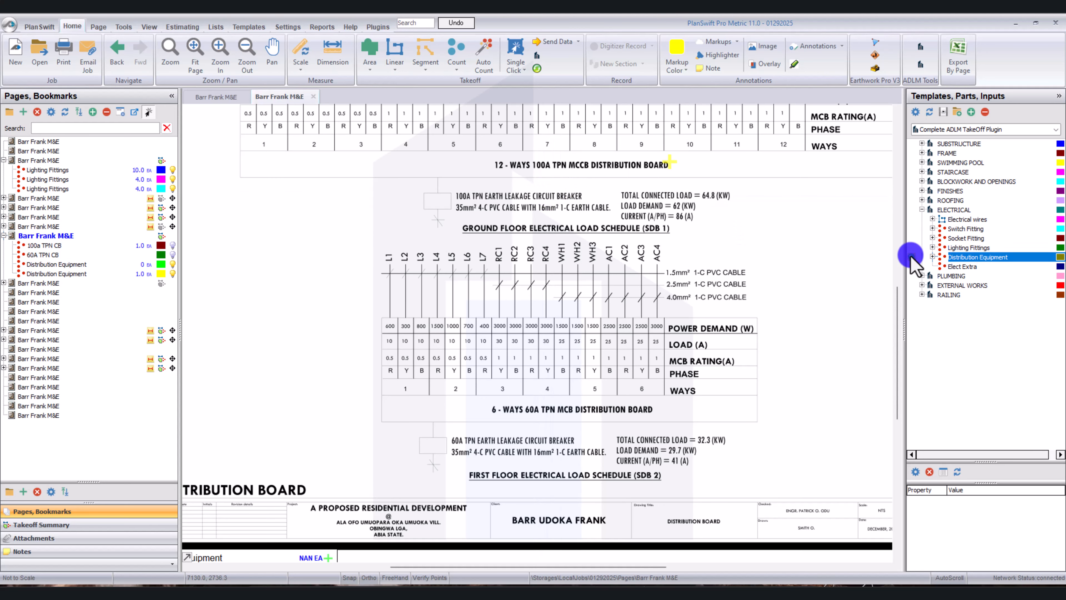
mouse_move(912, 260)
left_mouse_down()
mouse_move(869, 263)
mouse_move(631, 221)
mouse_move(590, 203)
mouse_move(692, 229)
left_mouse_up()
left_click(465, 257)
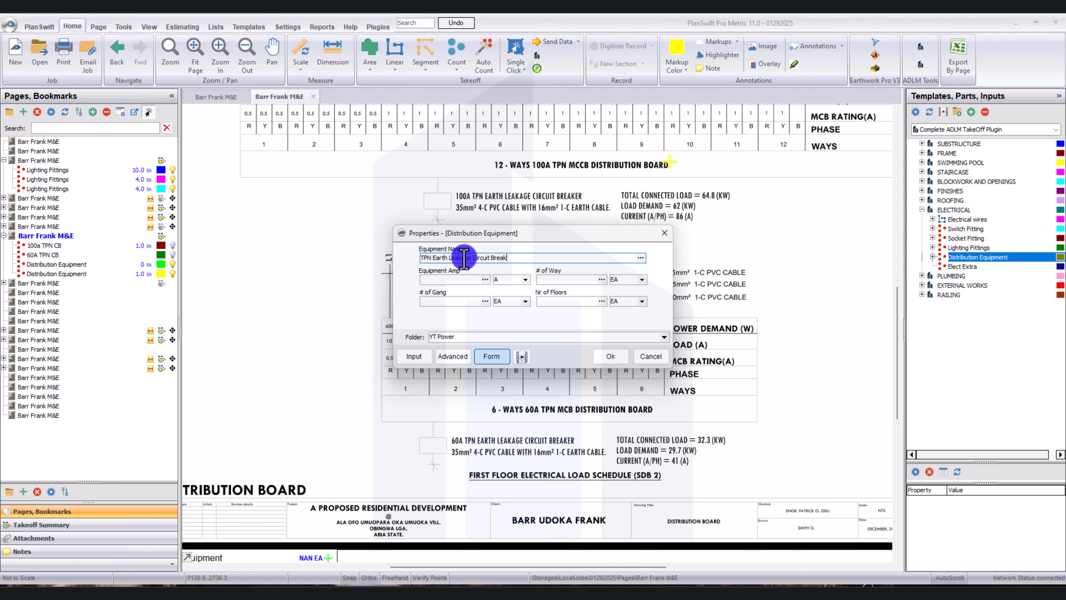
type("er")
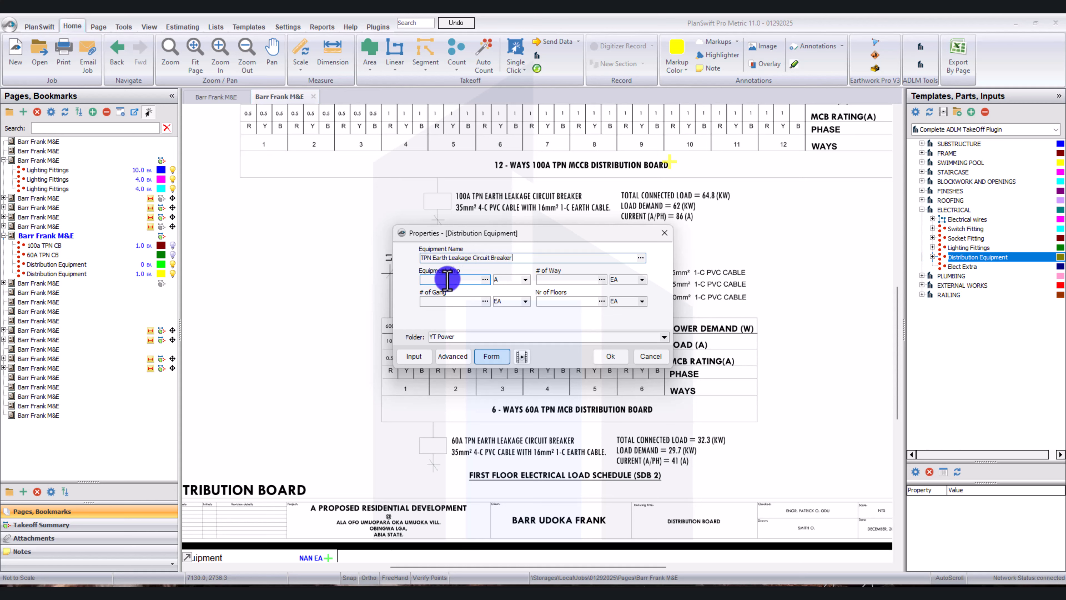
Set the circuit breaker's equipment amp to 100a and number of floors to 1, and apply its properties.
left_click(441, 279)
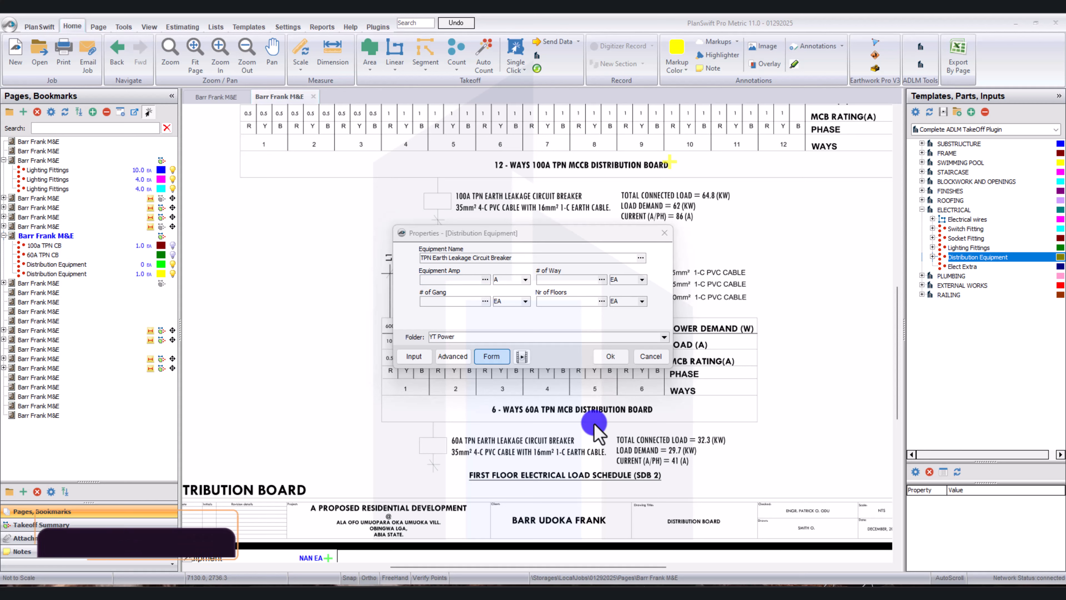
left_click(434, 292)
left_click(436, 279)
type("10")
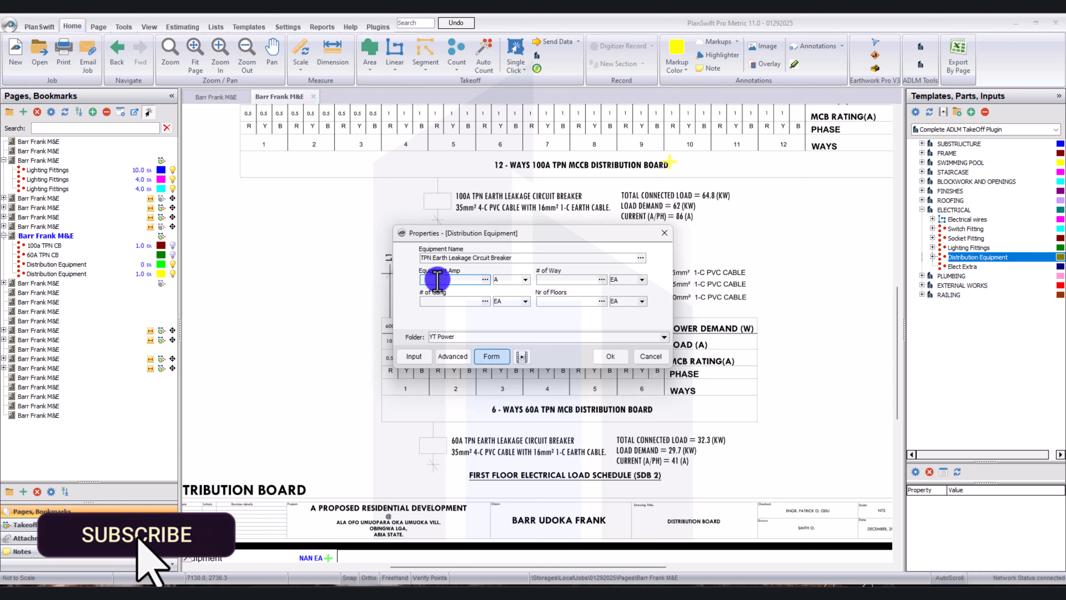
type("0a")
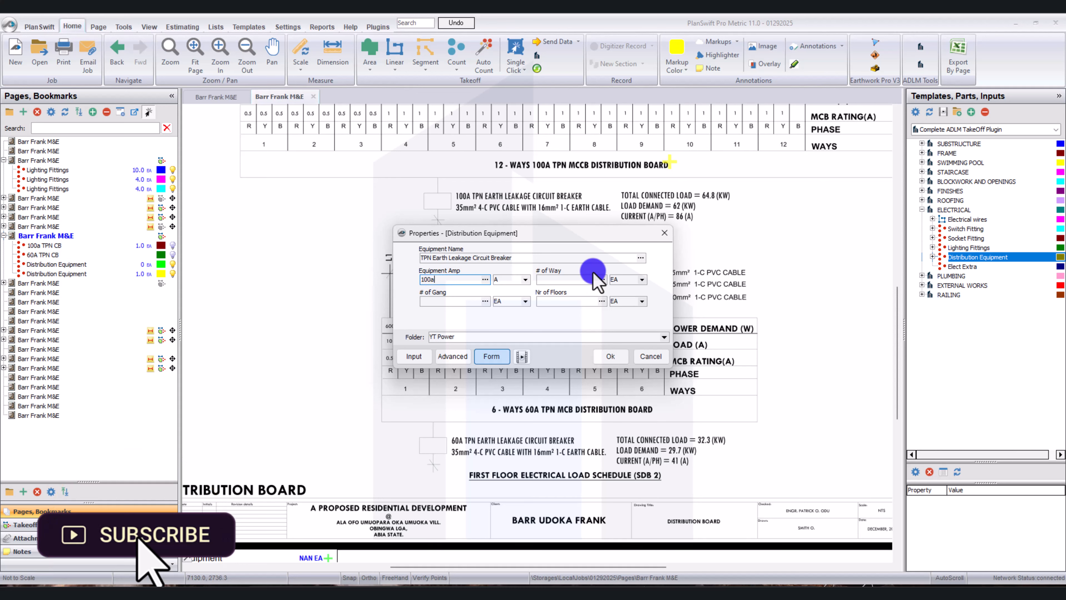
left_click(566, 280)
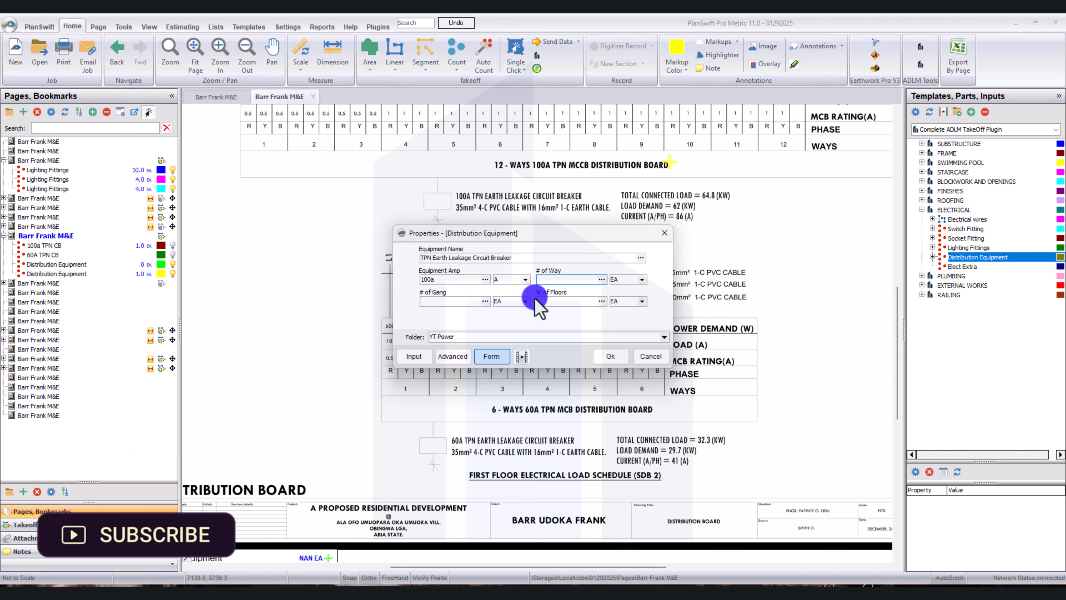
left_click(555, 302)
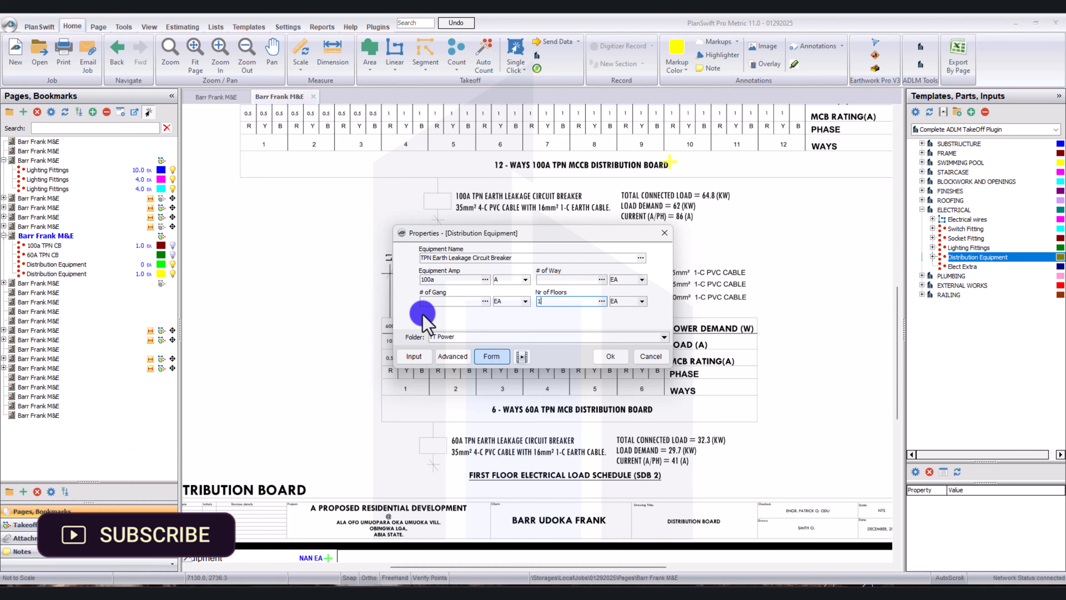
type("1")
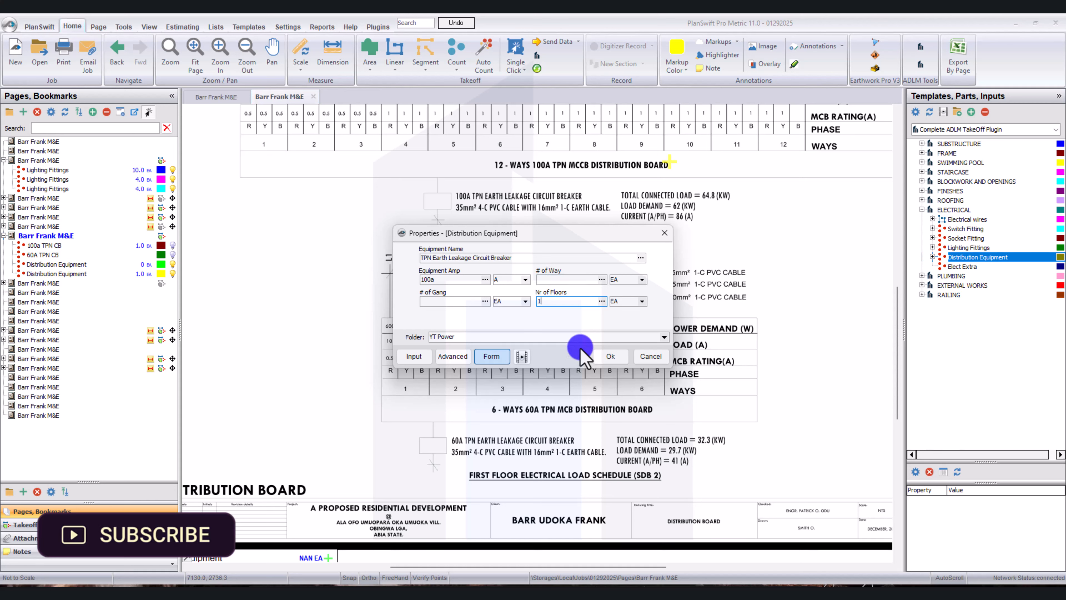
left_click(612, 358)
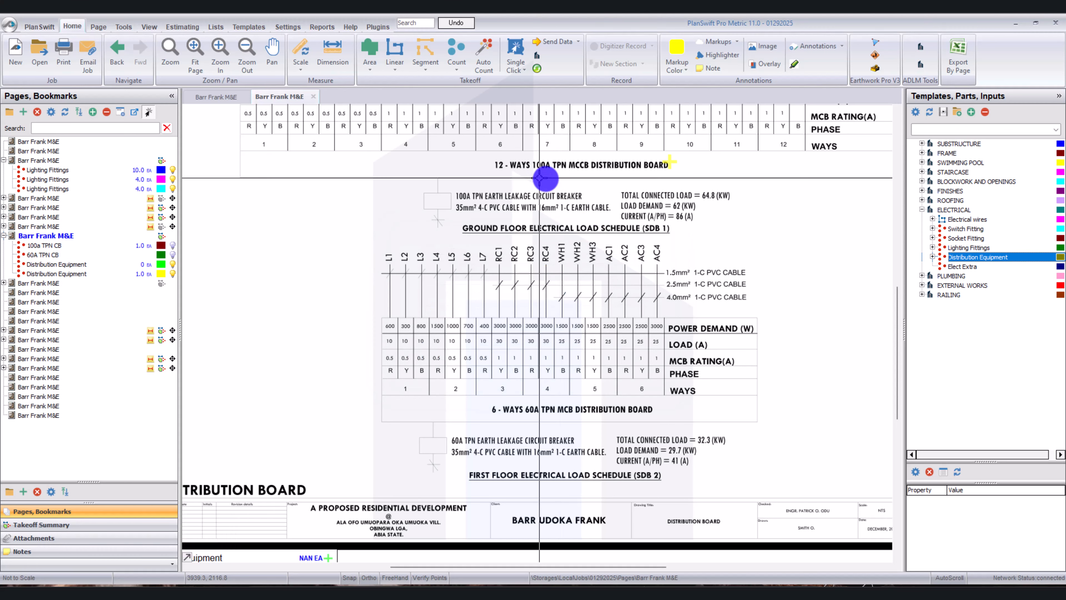
Place one count point beside the ground floor 100A TPN earth leakage circuit breaker label and stop recording.
left_click(589, 196)
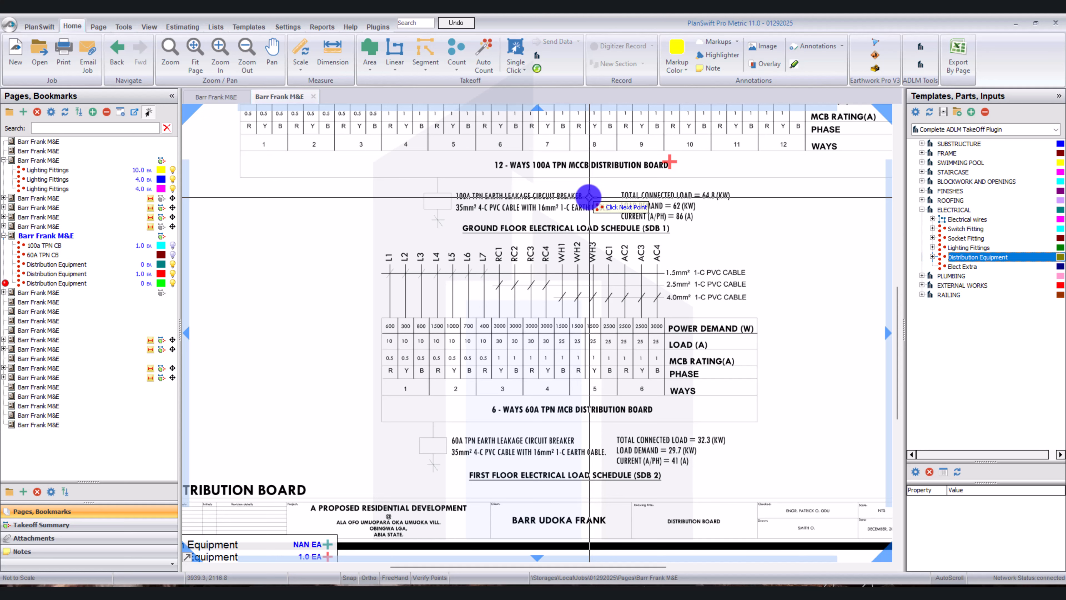
right_click(561, 239)
left_click(599, 270)
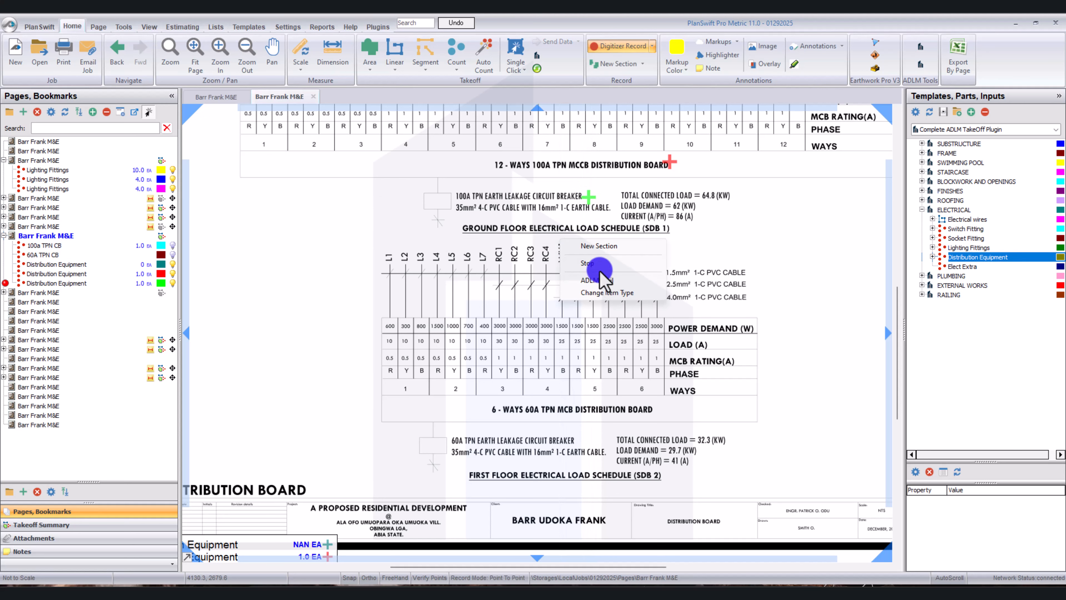
left_click(586, 263)
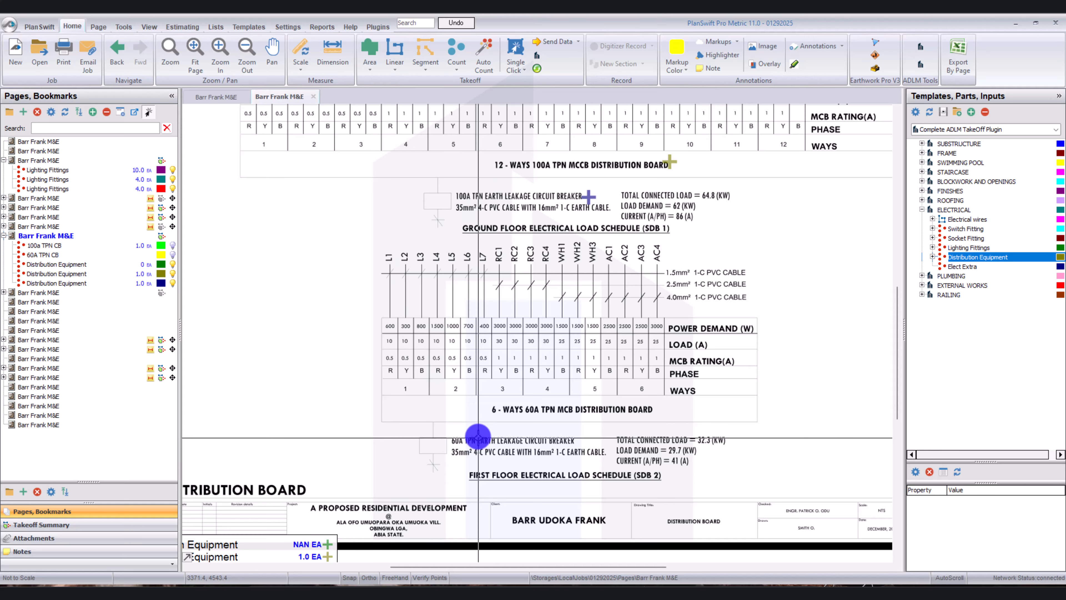
Open the Distribution Board page in an additional tab and switch that tab to the Site Layout page.
scroll(478, 437, "down", 1)
scroll(397, 212, "up", 2)
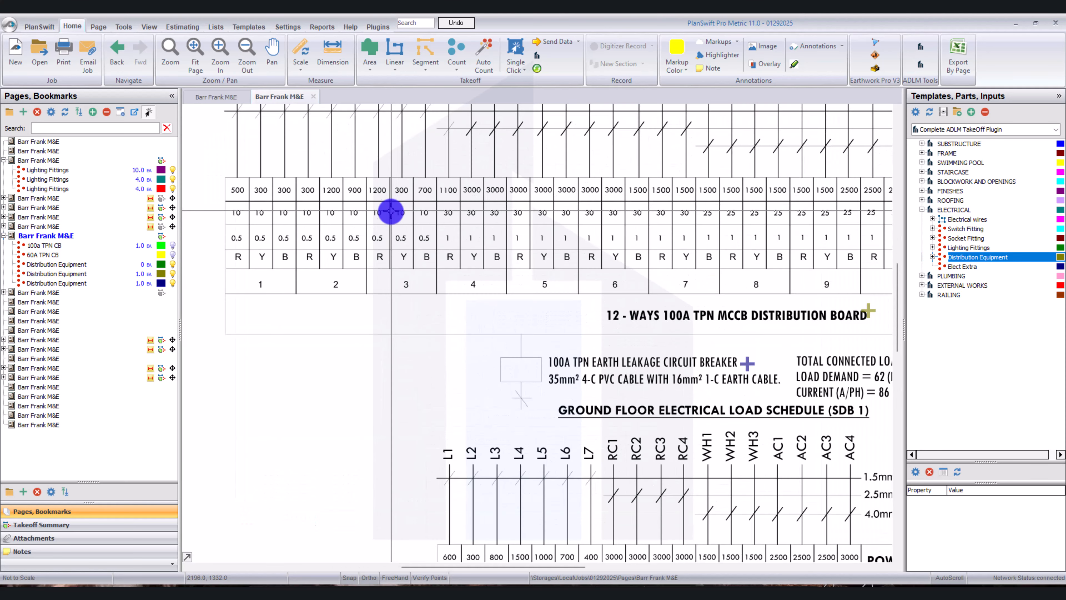
scroll(390, 213, "down", 2)
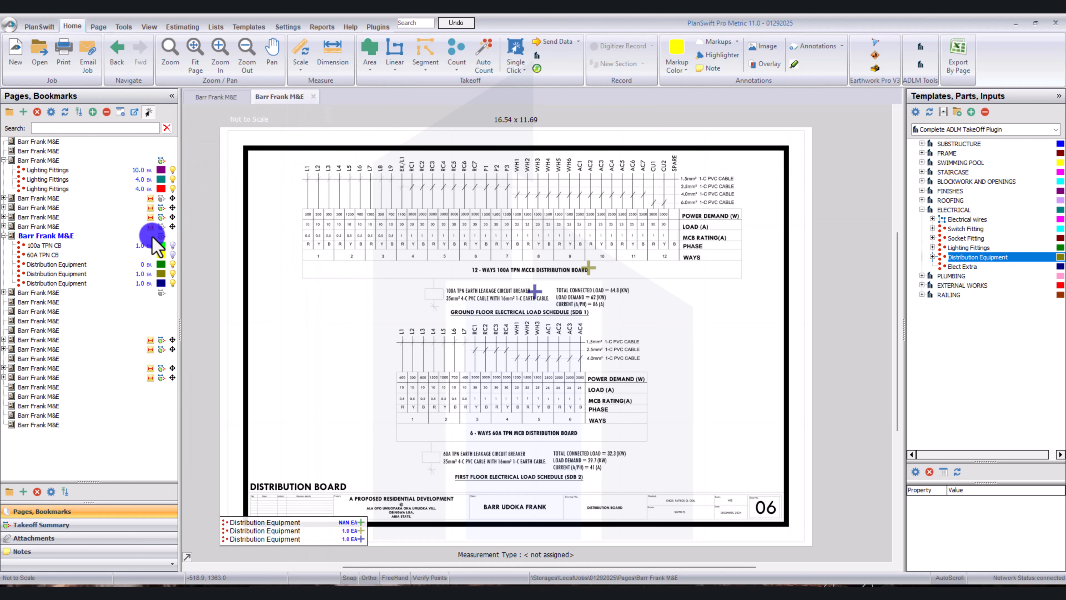
left_click(63, 237)
right_click(66, 246)
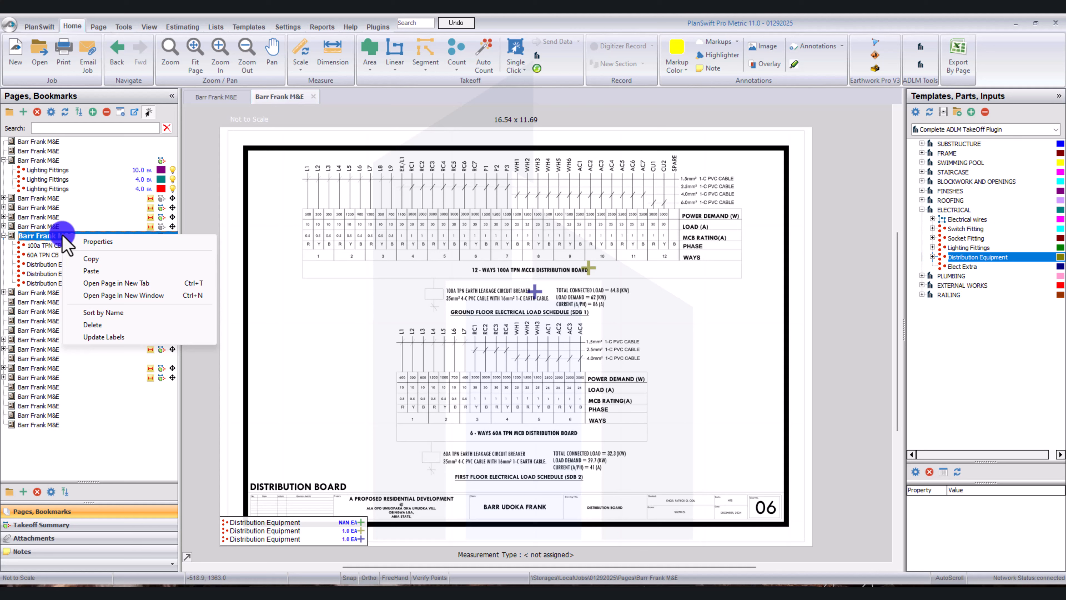
left_click(140, 283)
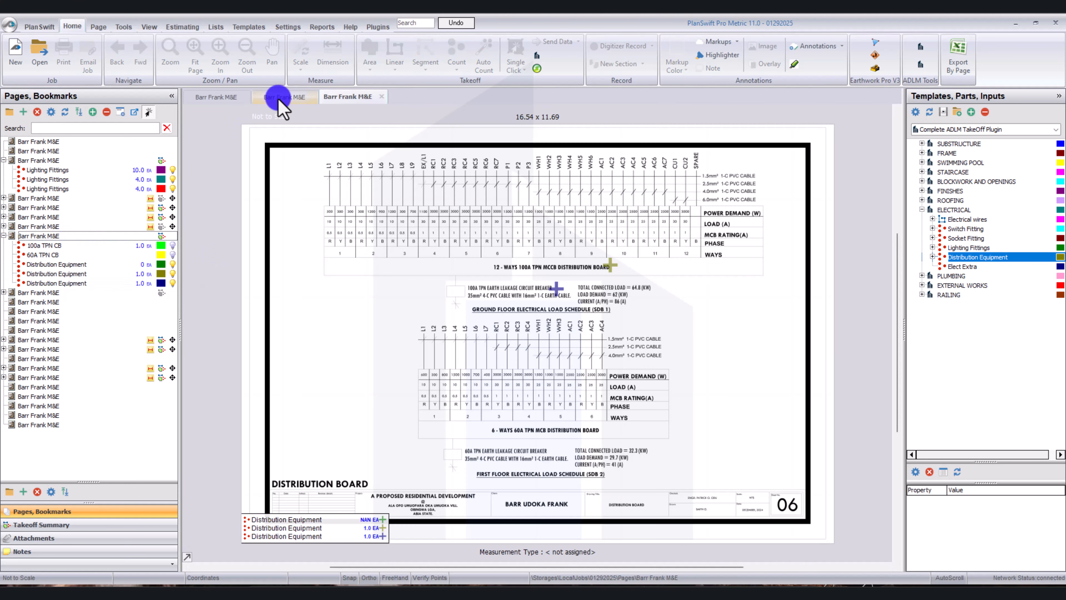
left_click(279, 101)
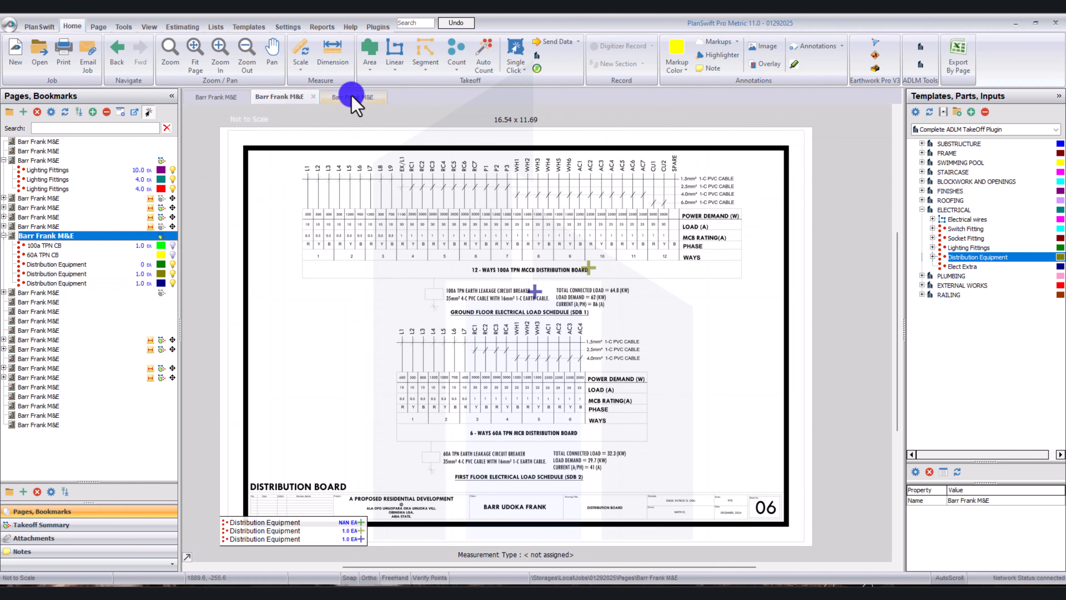
left_click(352, 95)
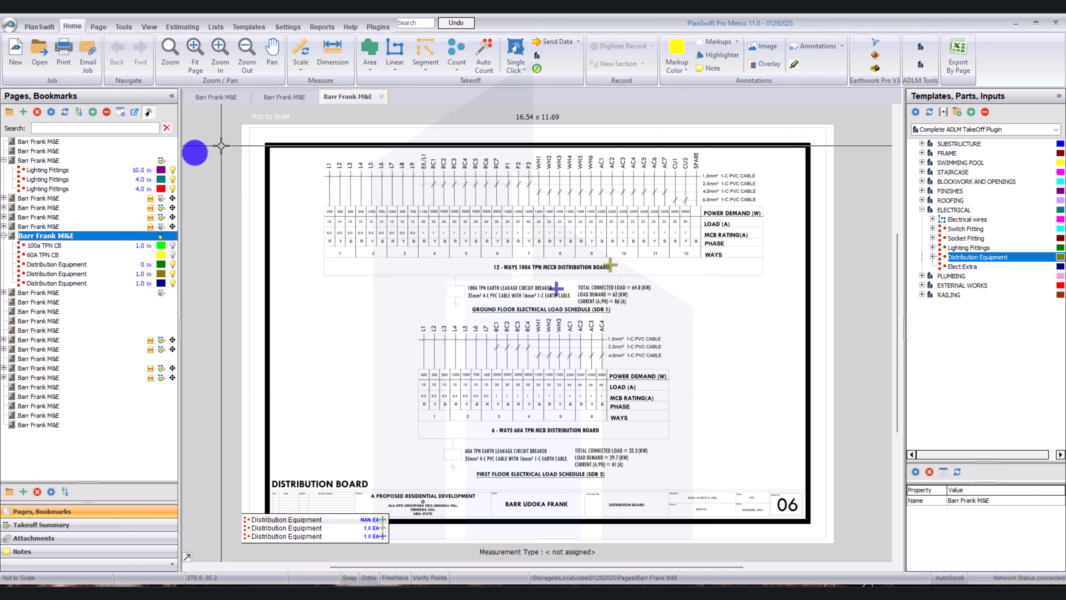
left_click(88, 161)
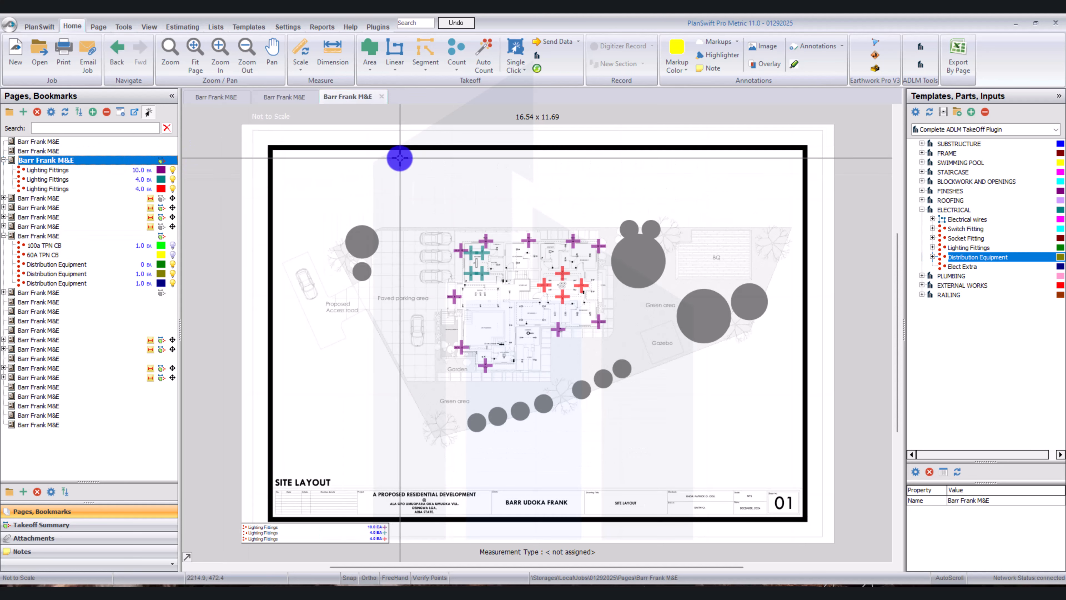
Compare the labelled lighting circuits on the Site Layout plan with the circuits in the ground floor load schedule.
scroll(479, 257, "up", 5)
scroll(490, 259, "up", 2)
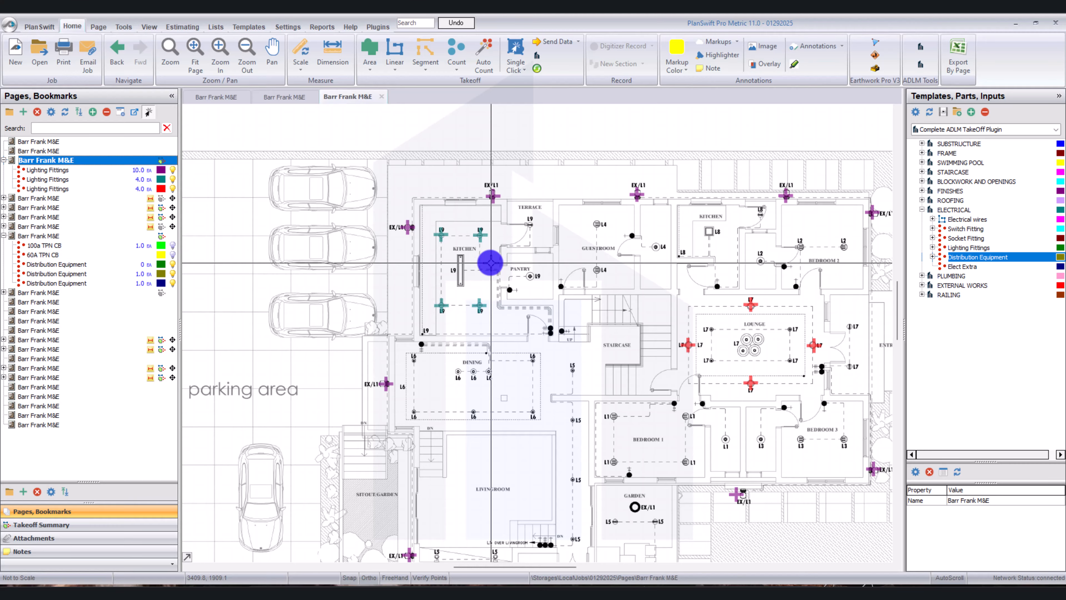
left_click_drag(638, 296, 490, 263)
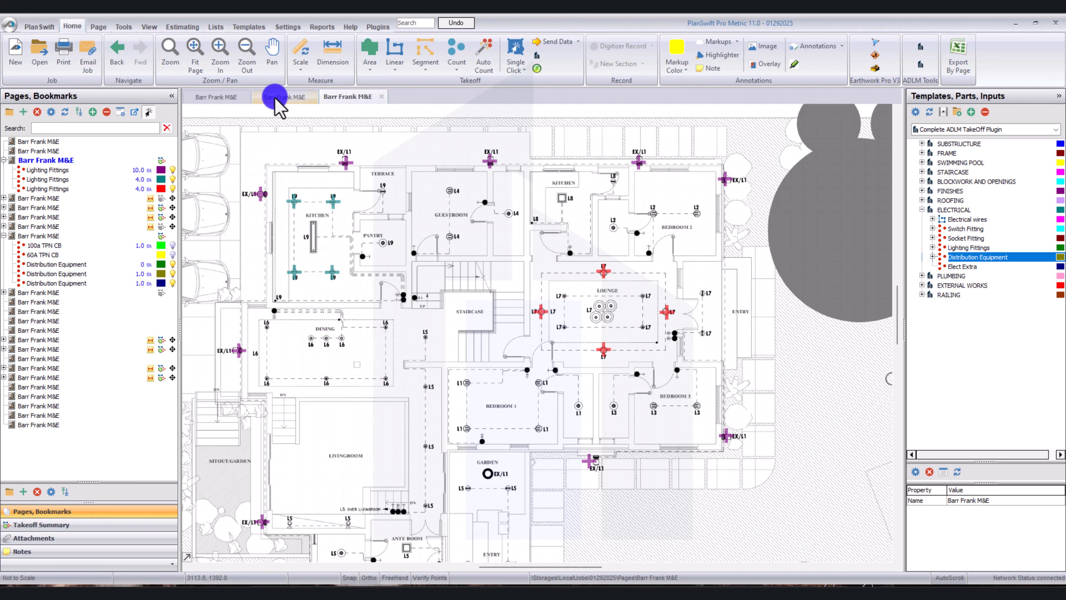
left_click(279, 107)
scroll(609, 209, "up", 3)
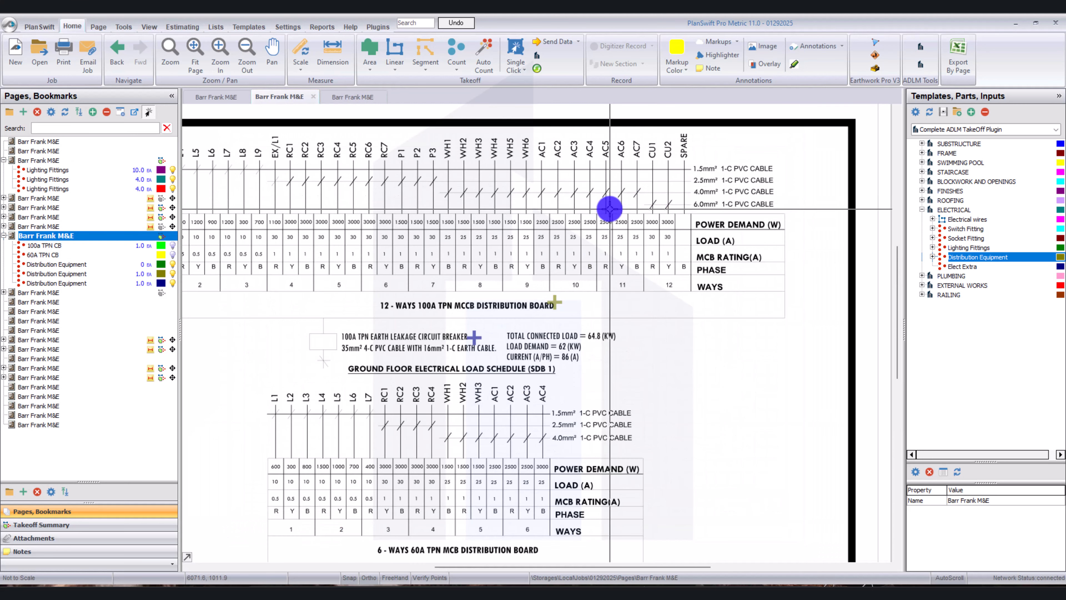
left_click_drag(464, 222, 604, 246)
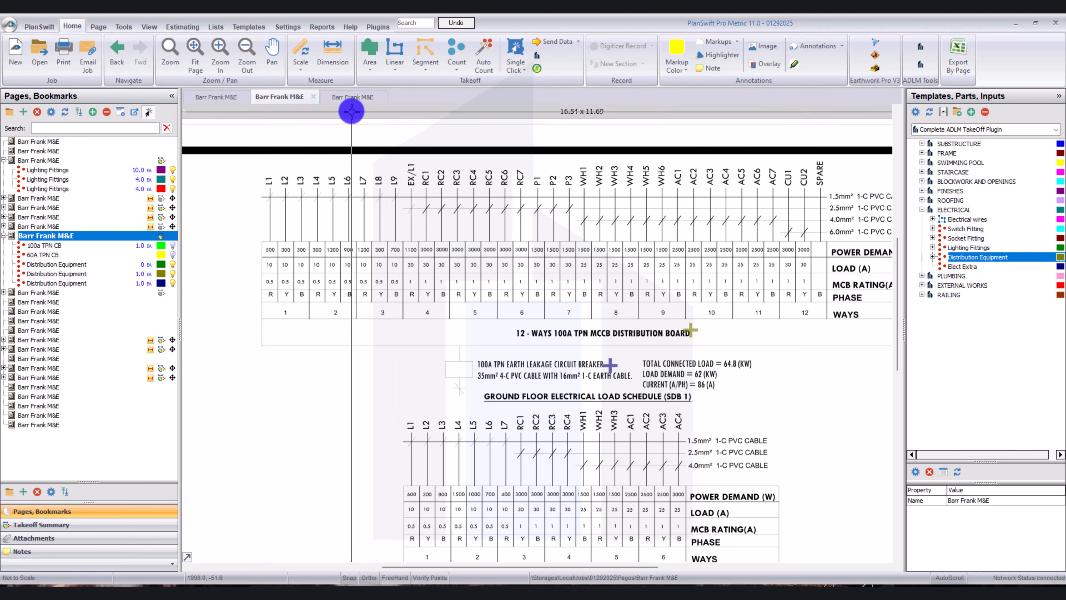
left_click(346, 100)
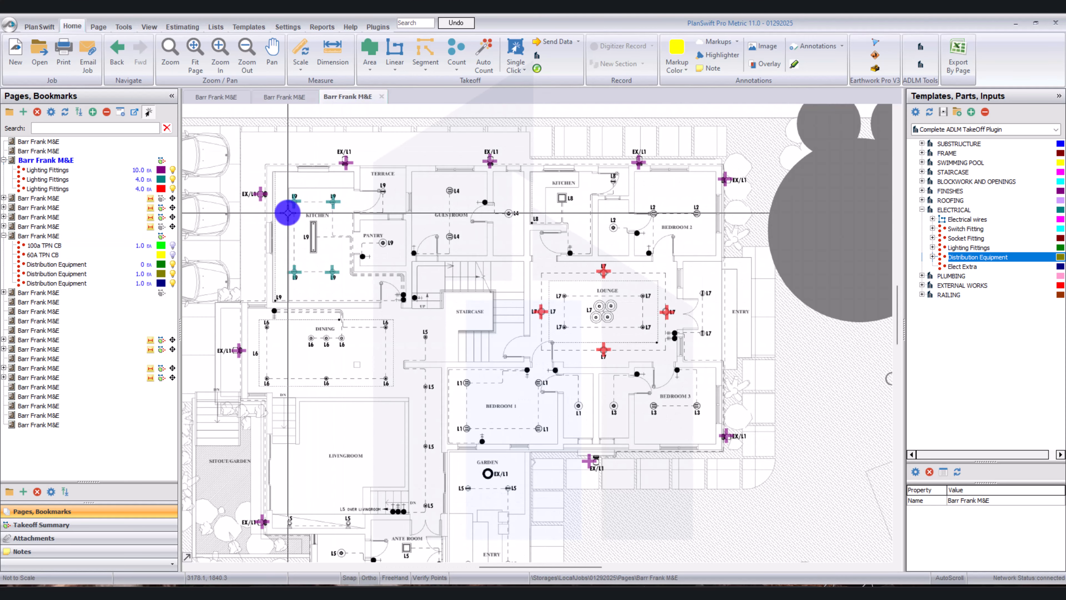
scroll(289, 210, "up", 3)
scroll(310, 173, "down", 2)
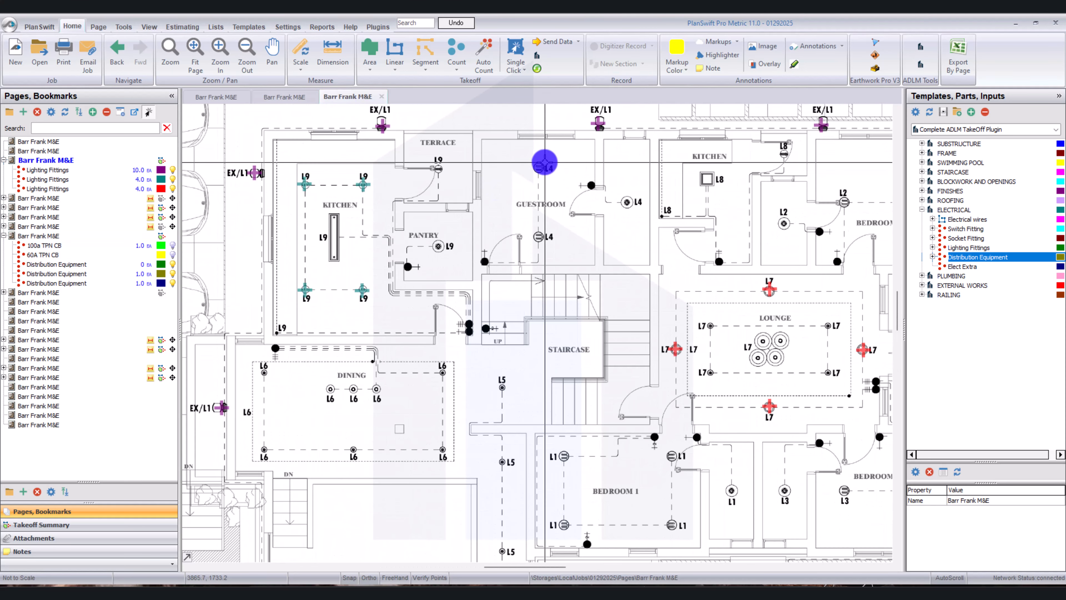
scroll(556, 177, "down", 2)
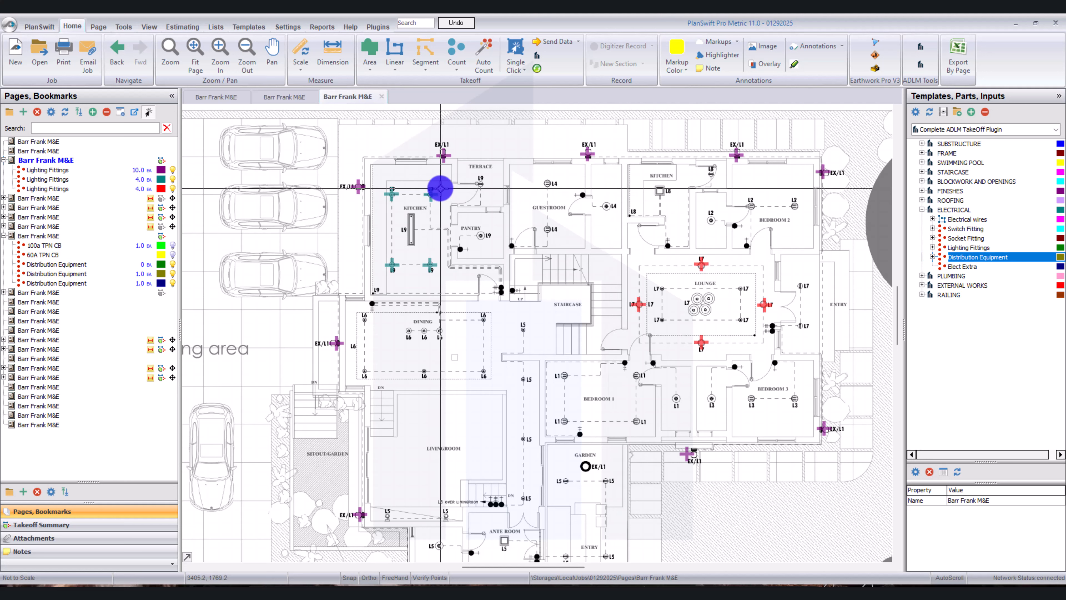
Examine the circuits, cable sizes, phases and ways in the 12-way 100A TPN MCCB board's load schedule.
left_click(284, 97)
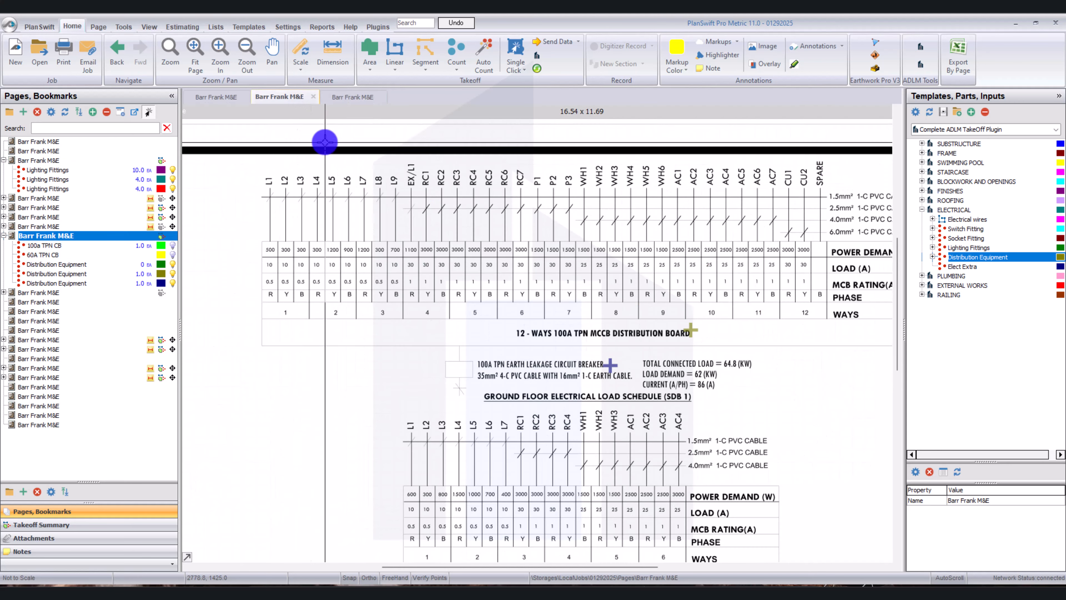
scroll(787, 217, "right", 3)
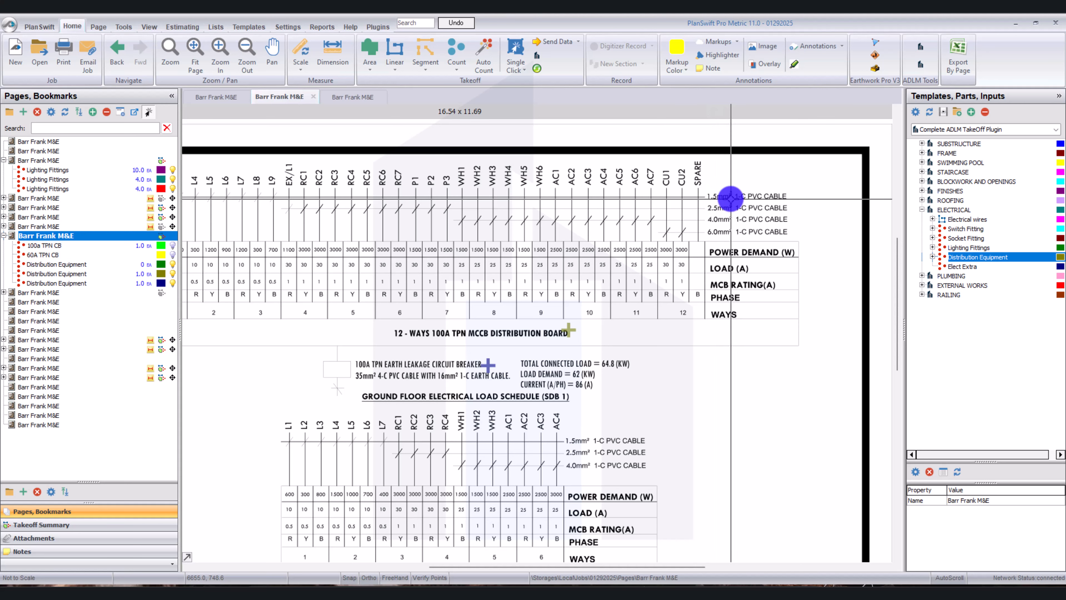
scroll(731, 197, "down", 3)
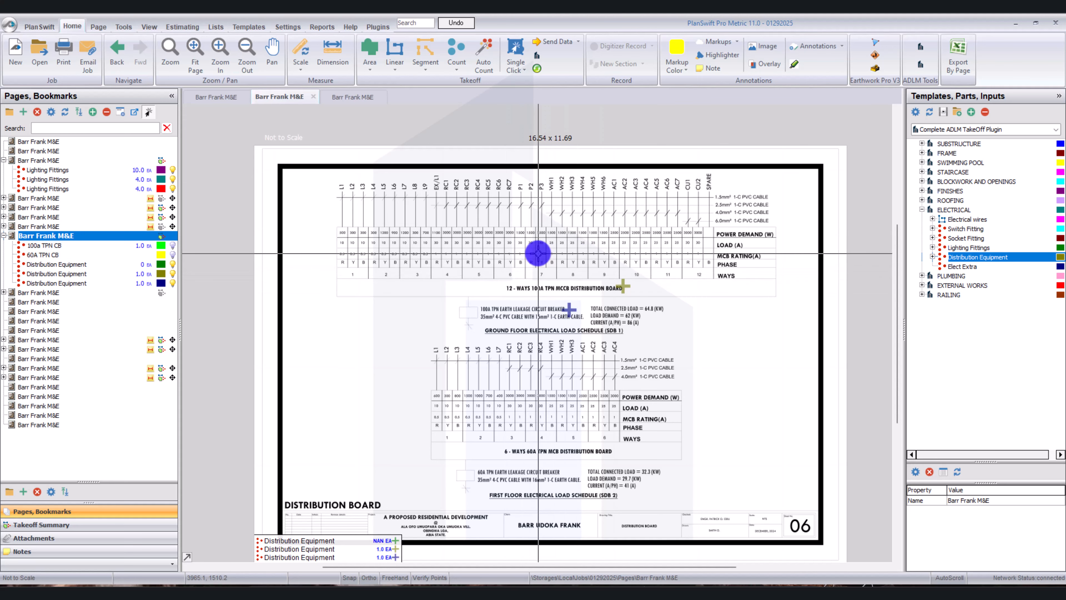
scroll(367, 231, "up", 2)
scroll(366, 231, "down", 2)
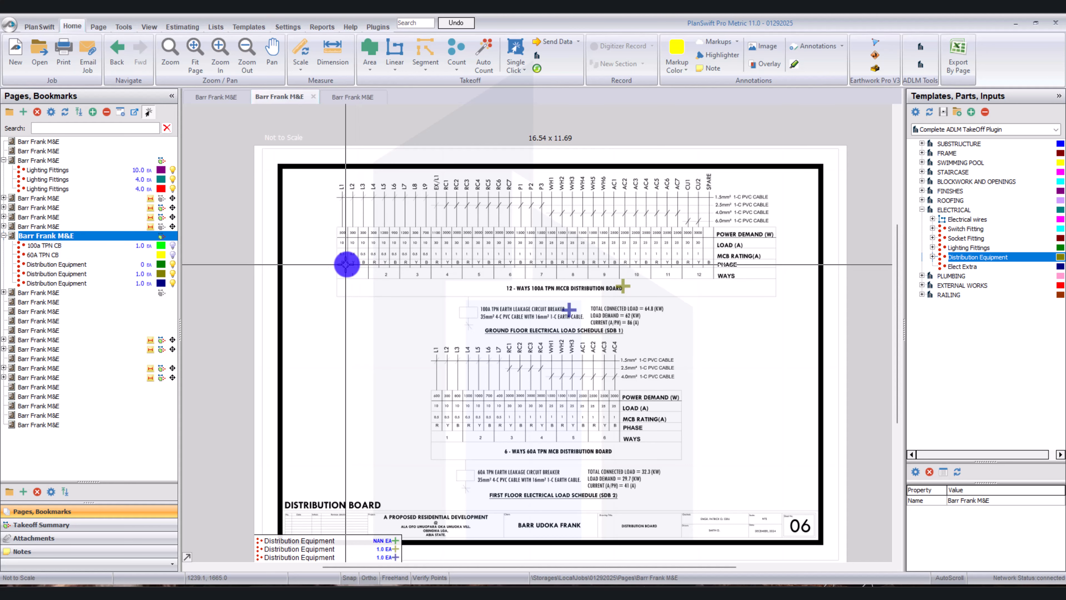
scroll(361, 262, "up", 2)
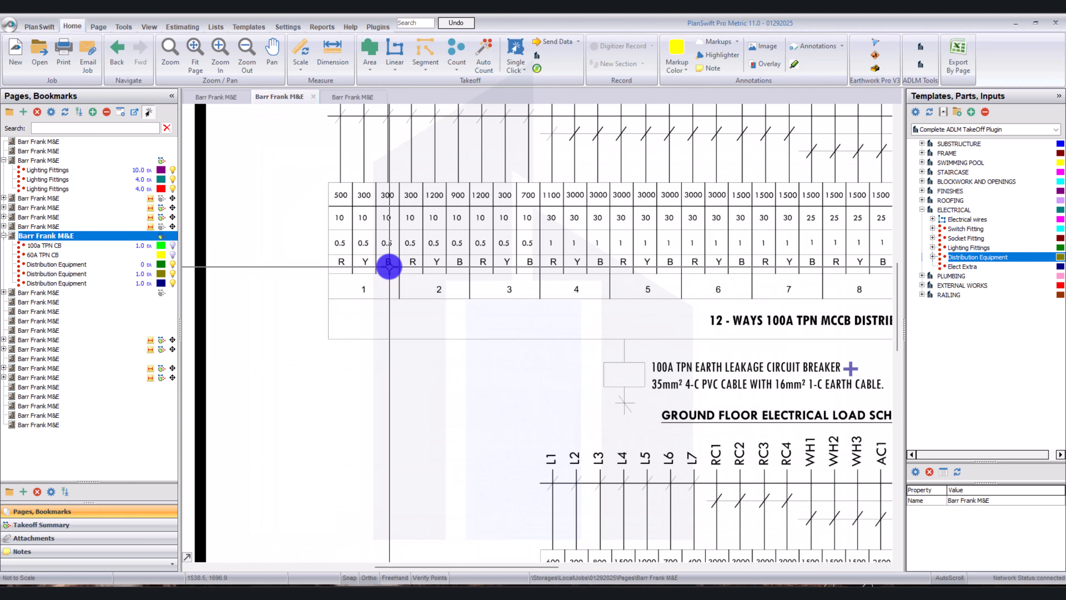
Return to the Site Layout page and examine the lighting circuits and door openings around Bedroom 1 and Bedroom 3.
scroll(366, 262, "down", 3)
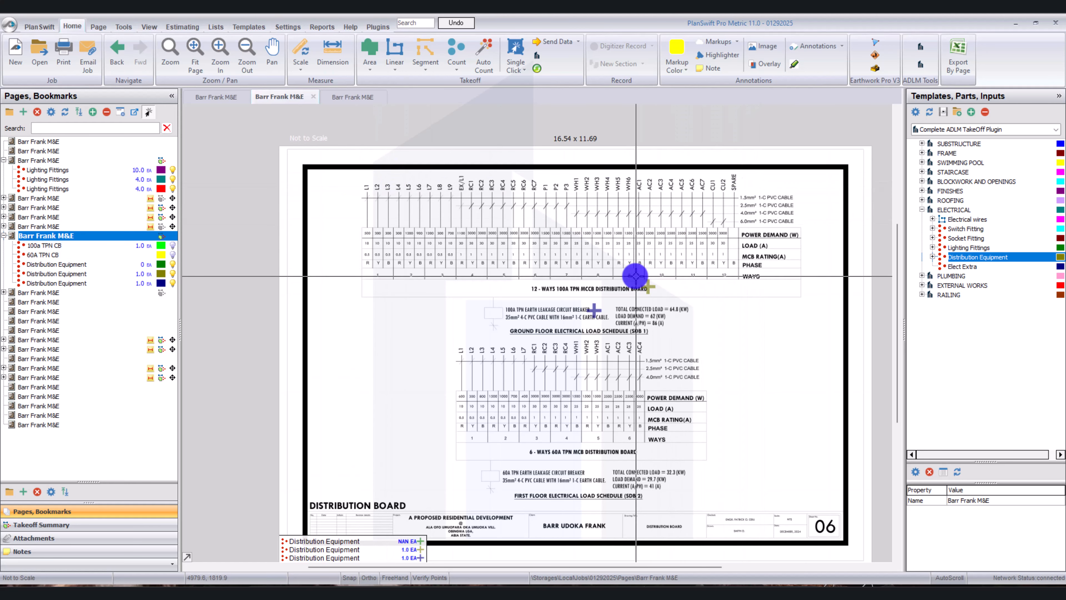
mouse_move(653, 287)
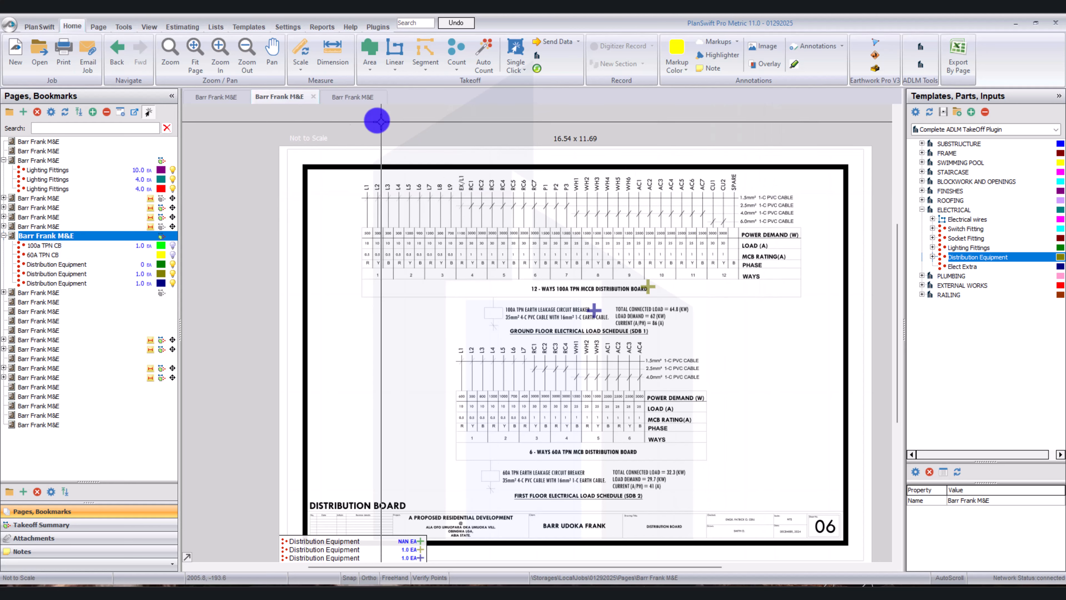
left_click(342, 98)
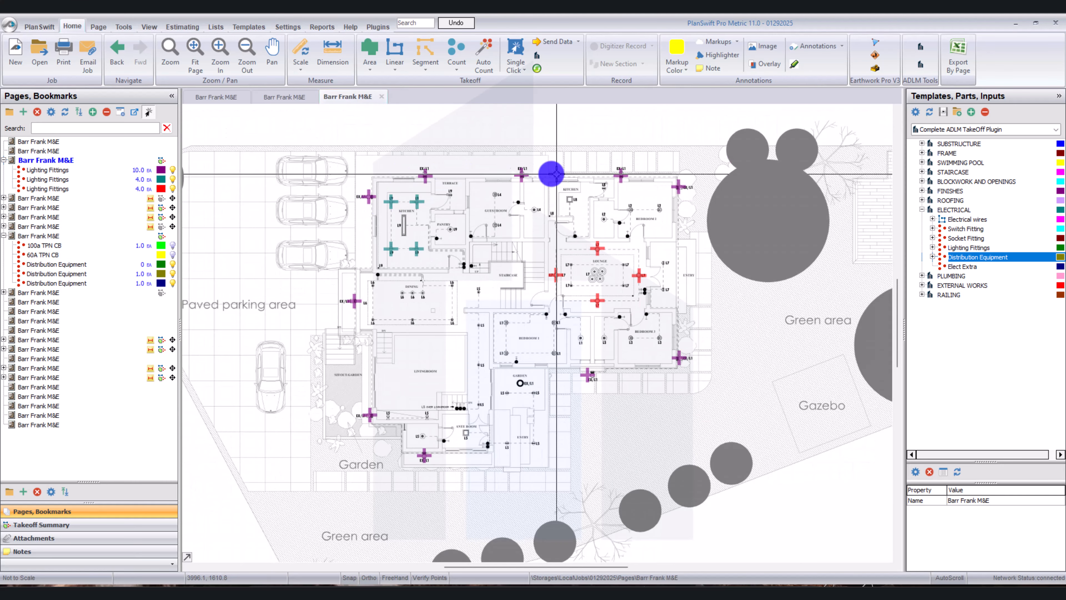
scroll(539, 341, "up", 3)
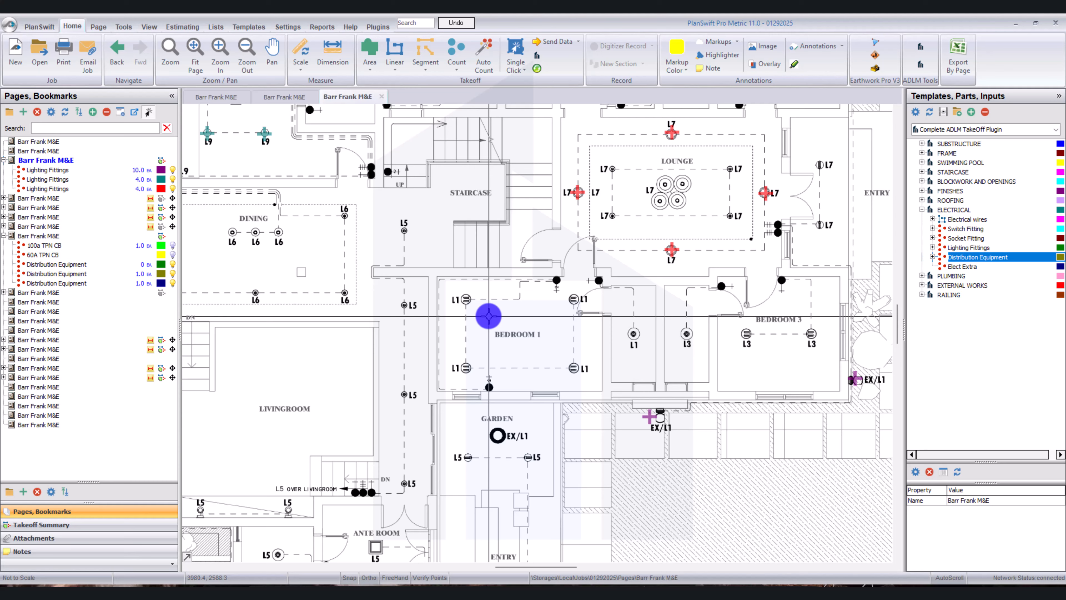
scroll(452, 306, "down", 2)
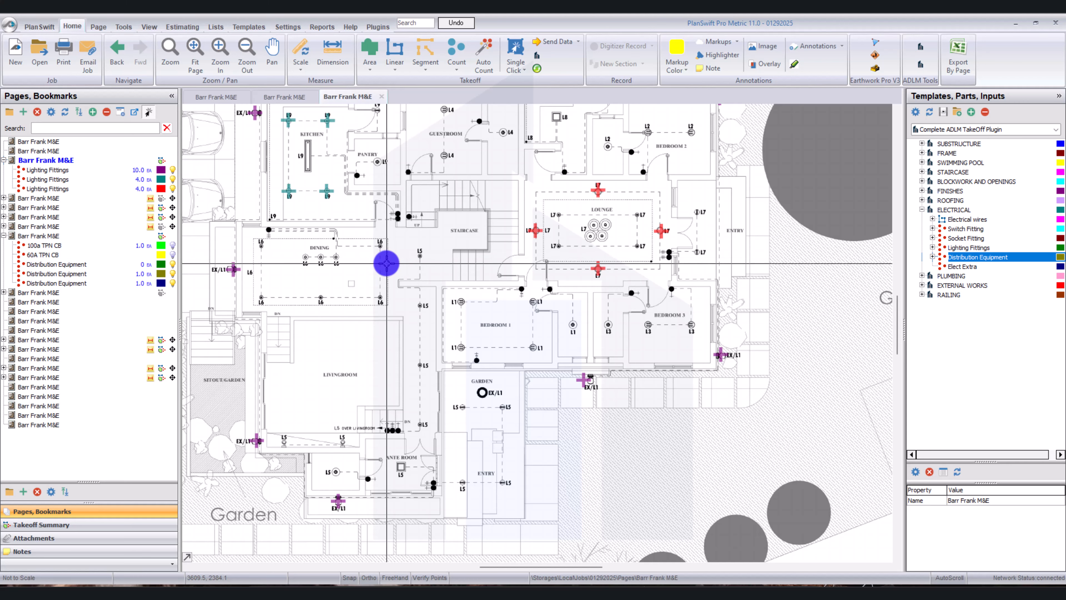
left_click_drag(388, 264, 418, 316)
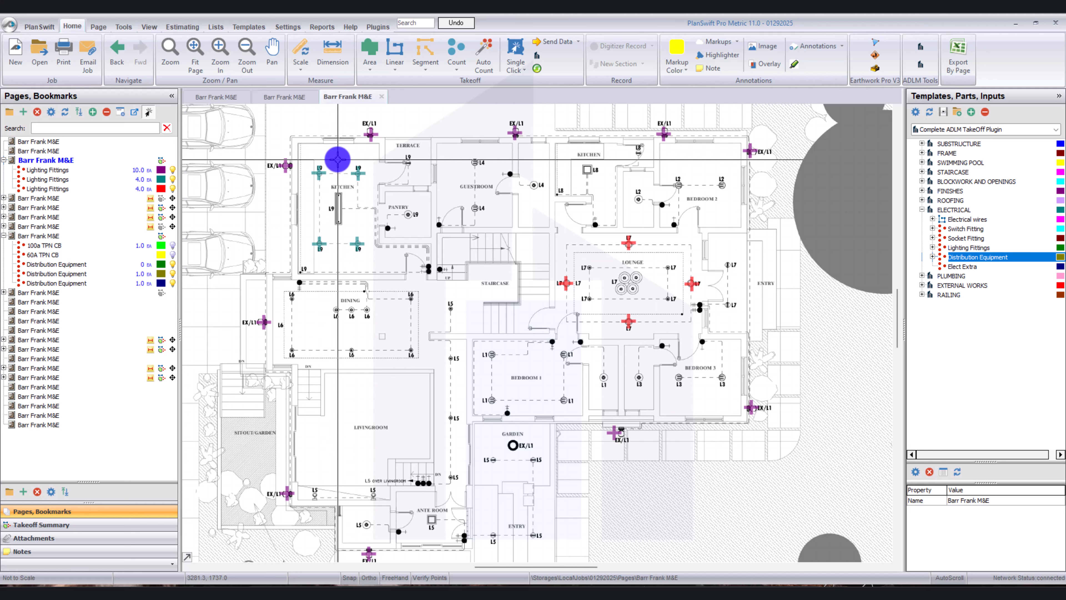
scroll(390, 168, "down", 3)
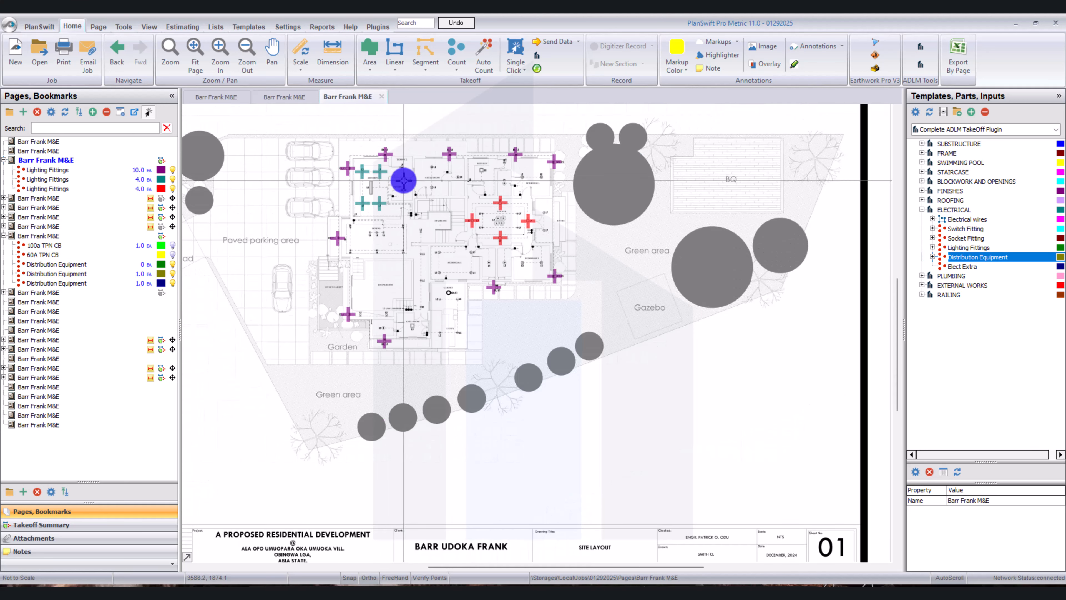
scroll(396, 294, "up", 3)
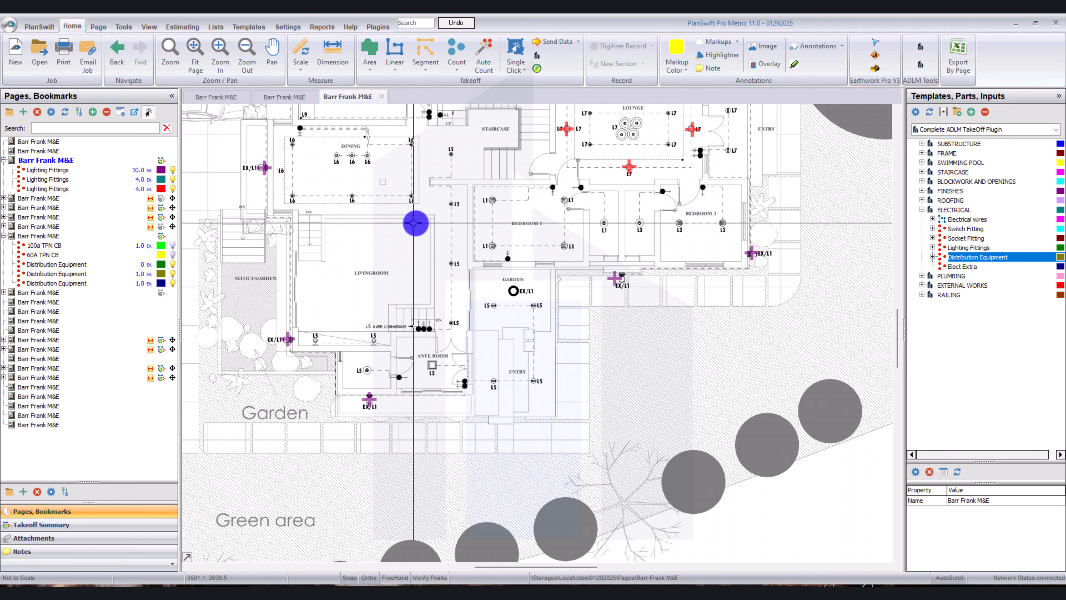
scroll(611, 185, "up", 3)
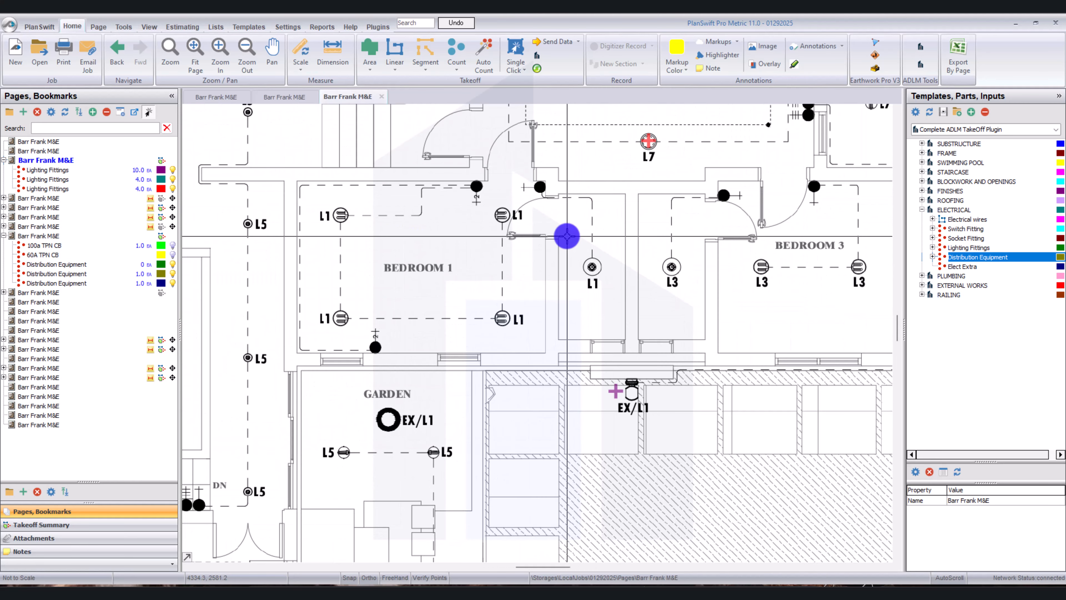
scroll(569, 234, "down", 1)
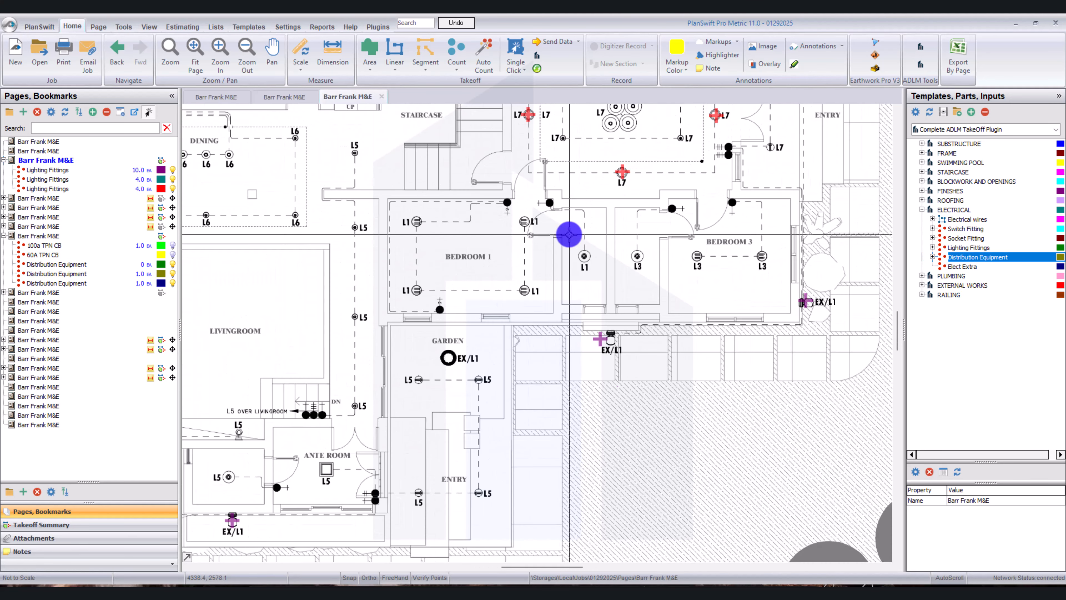
scroll(729, 201, "up", 1)
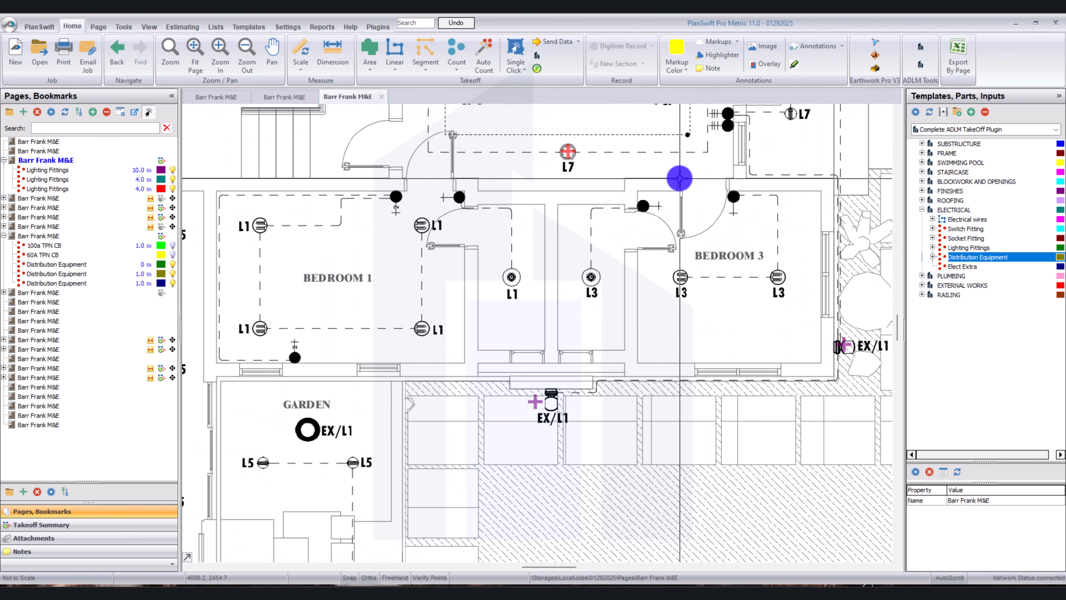
Scale the Site Layout page horizontally across the Bedroom 3 door opening using a length of 0.9 m with an automatic dimension line.
scroll(680, 178, "up", 1)
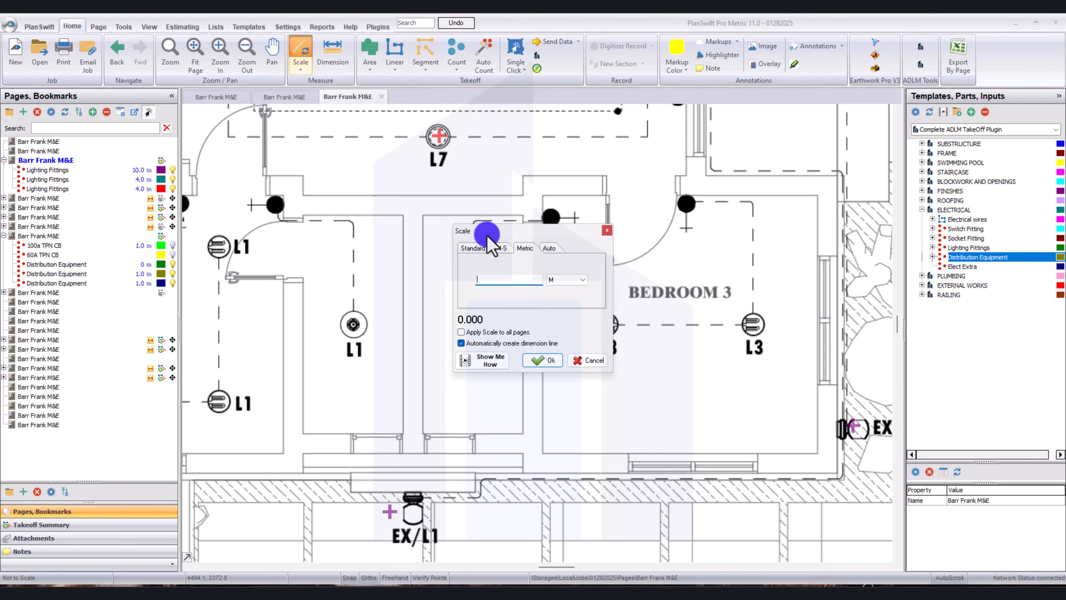
left_click_drag(516, 232, 453, 209)
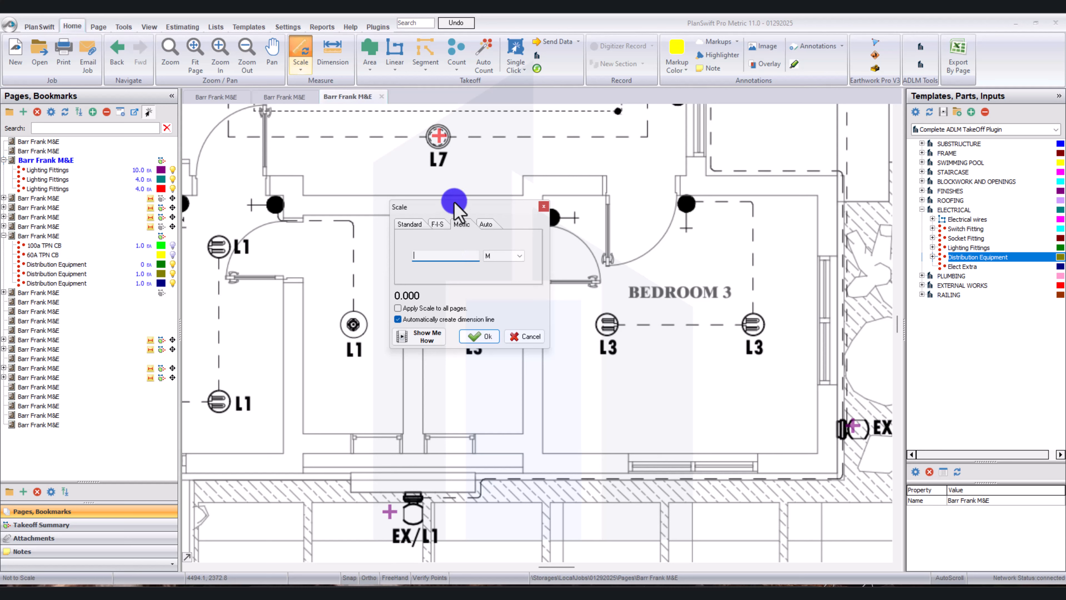
left_click_drag(451, 207, 409, 193)
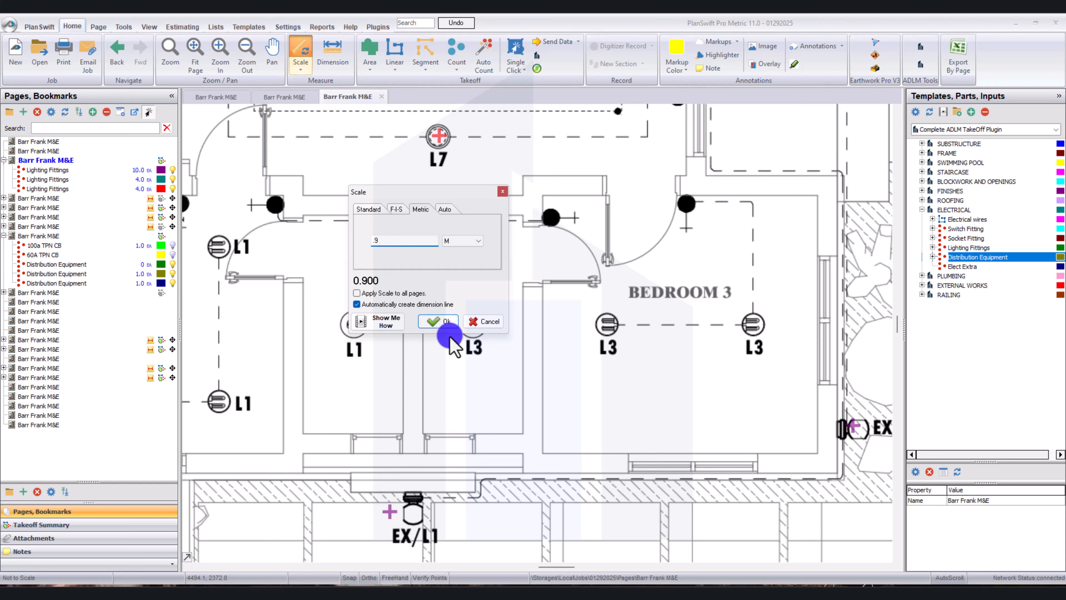
left_click(445, 323)
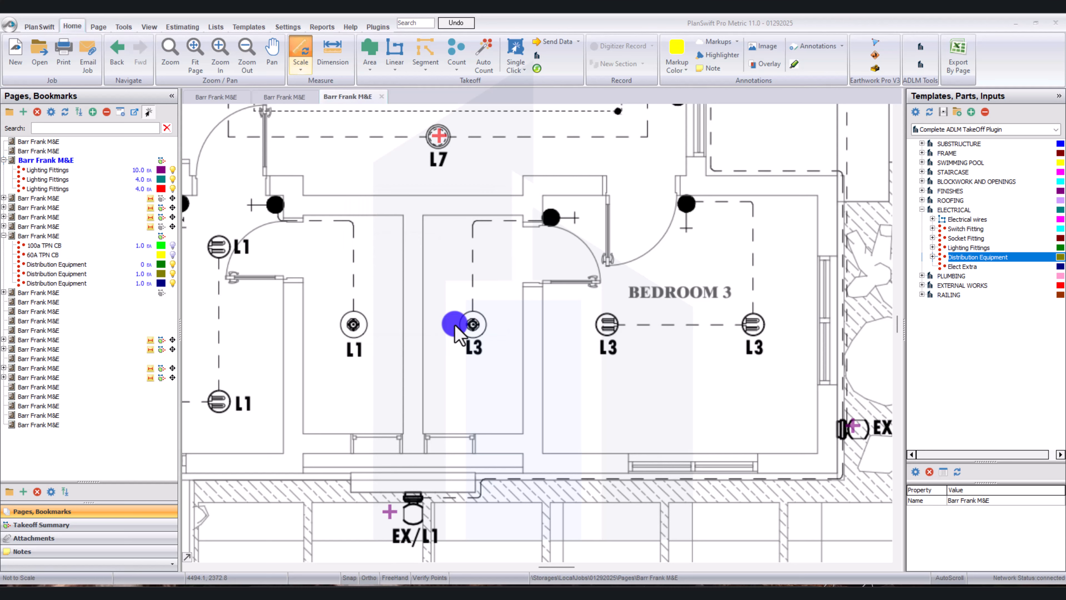
left_click(602, 169)
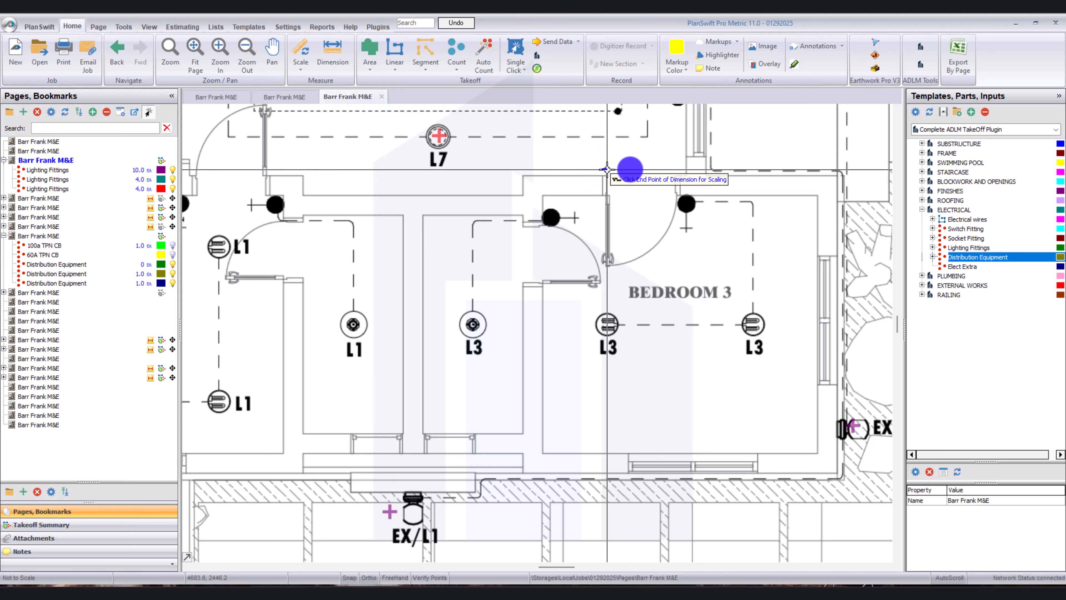
left_click(680, 169)
scroll(682, 241, "down", 2)
left_click_drag(681, 241, 681, 242)
scroll(650, 226, "down", 2)
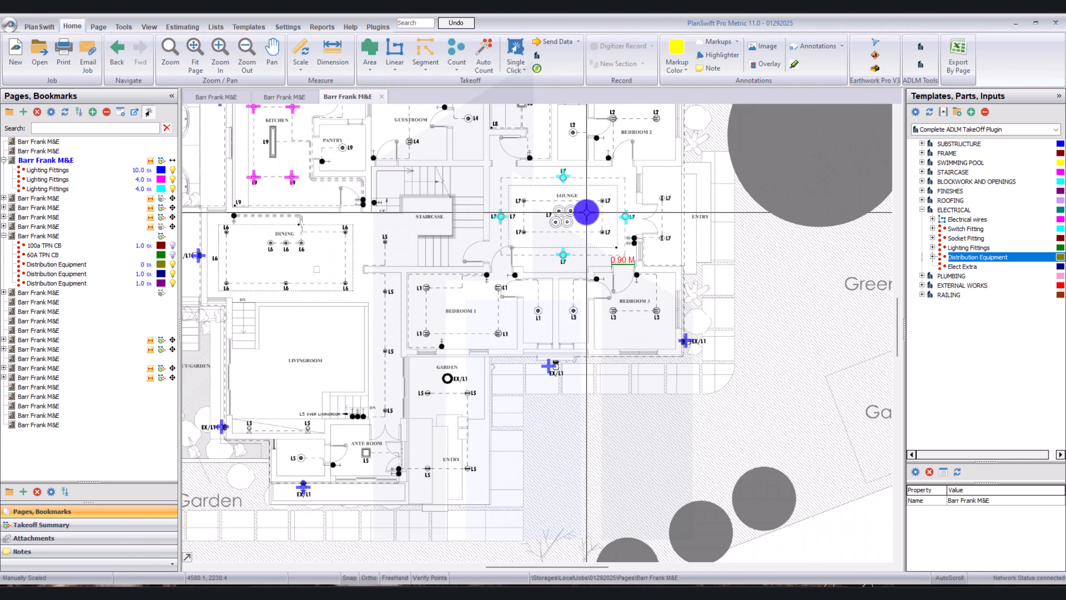
Scale the Site Layout page vertically across the door opening between the kitchen and terrace using a length of 0.9 m.
left_click_drag(520, 142, 521, 142)
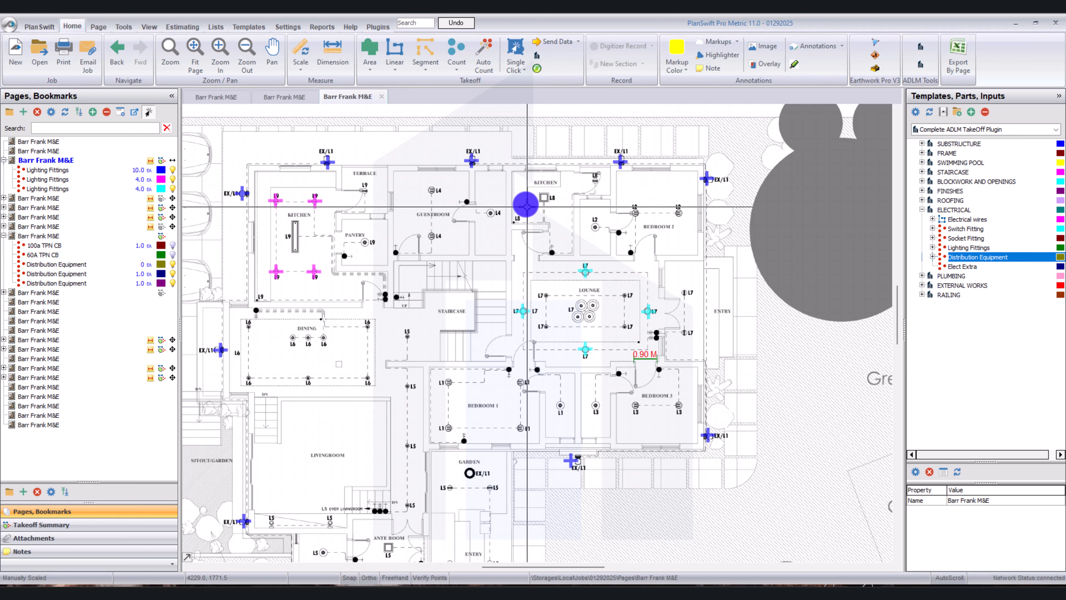
scroll(632, 234, "up", 2)
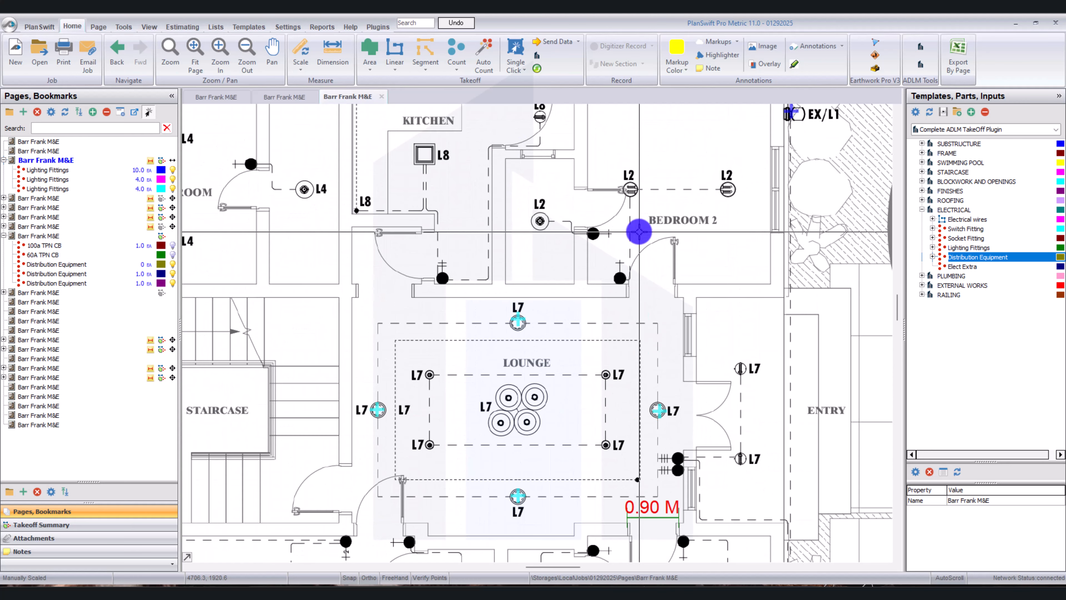
scroll(639, 231, "down", 1)
scroll(624, 257, "down", 1)
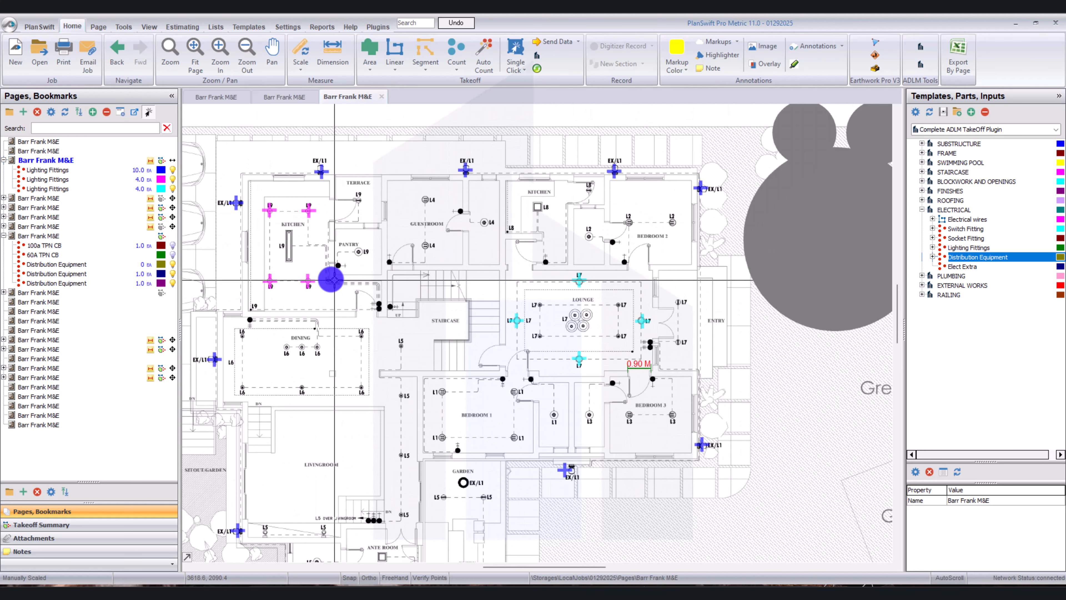
scroll(328, 206, "up", 2)
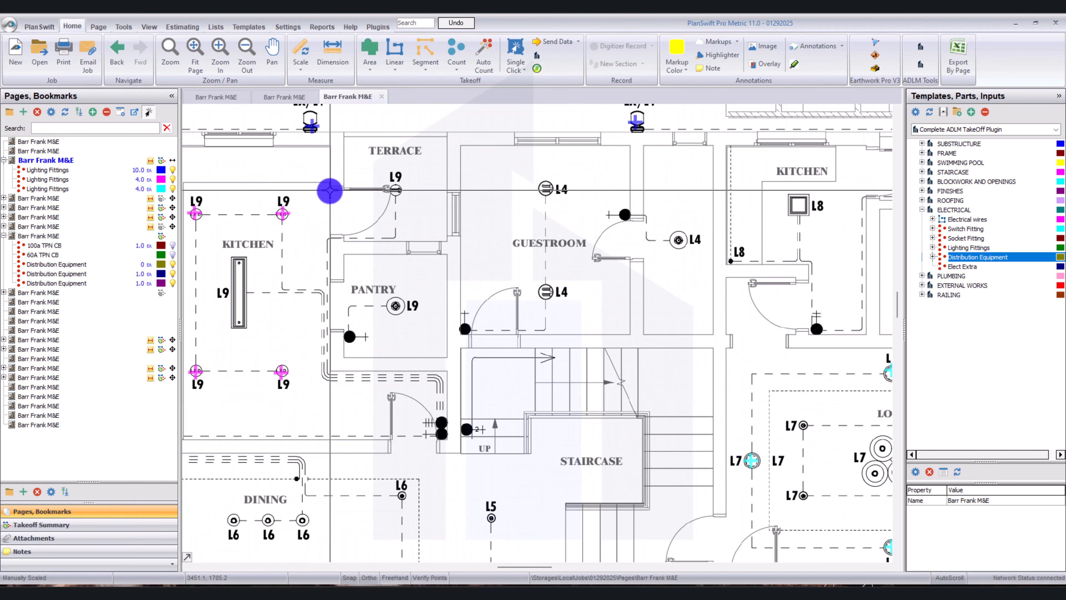
left_click(301, 54)
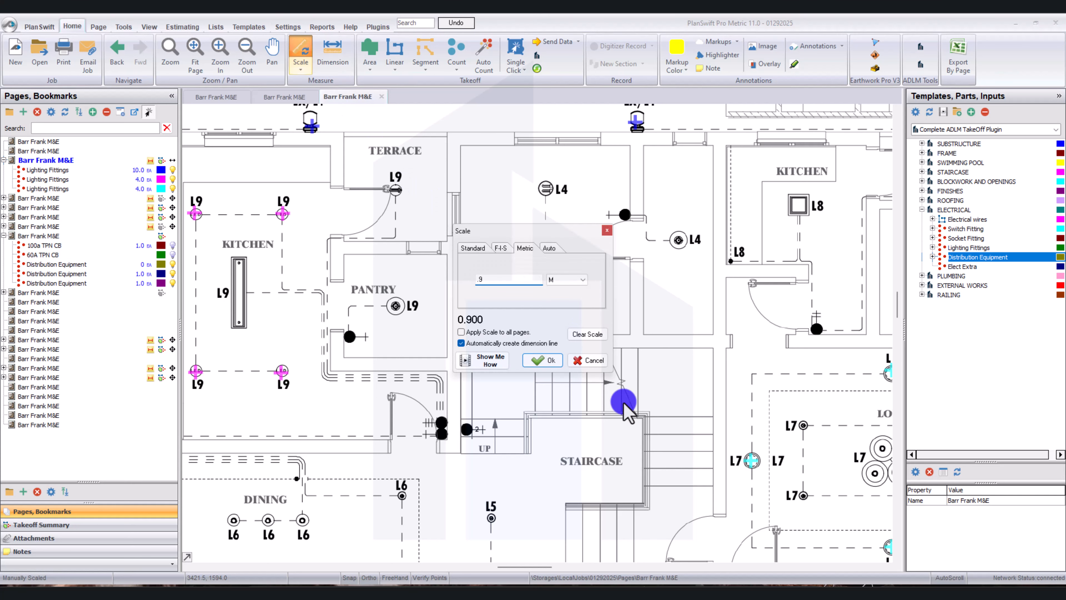
left_click(542, 360)
scroll(285, 210, "up", 3)
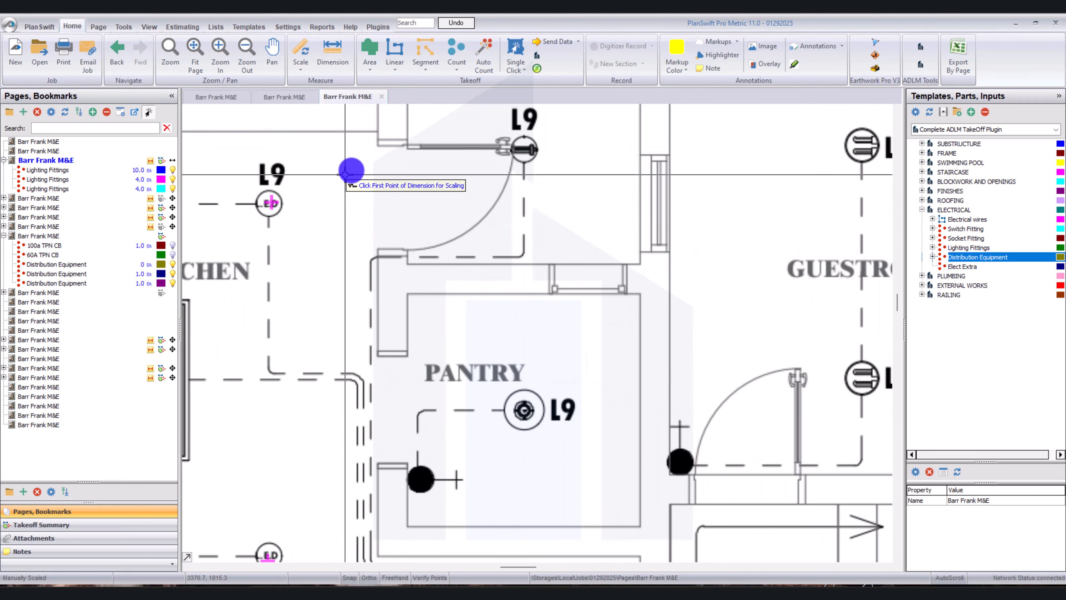
left_click(413, 139)
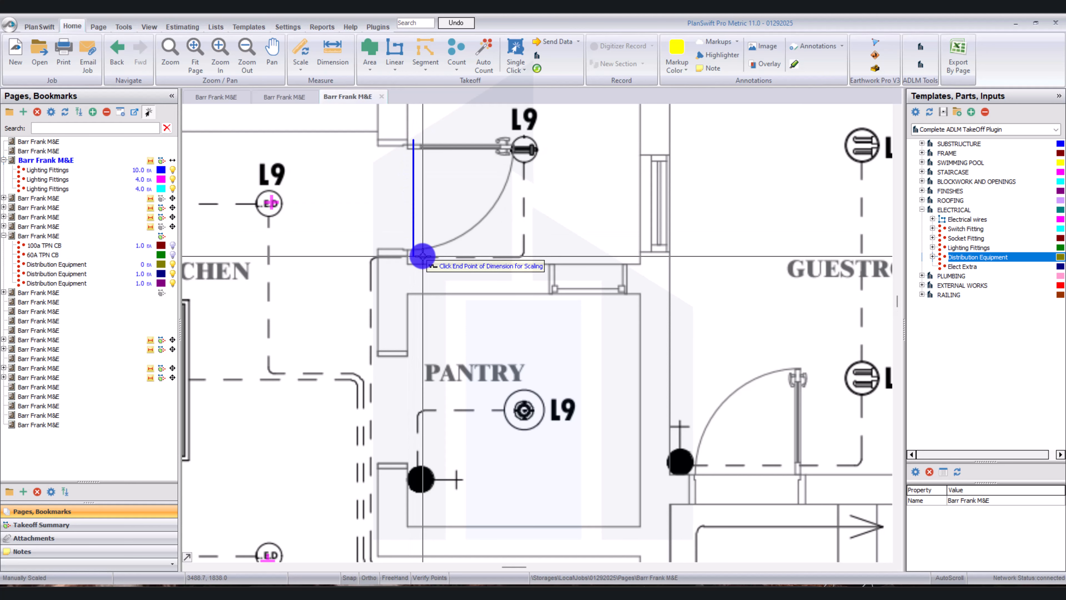
left_click(422, 256)
scroll(447, 269, "down", 3)
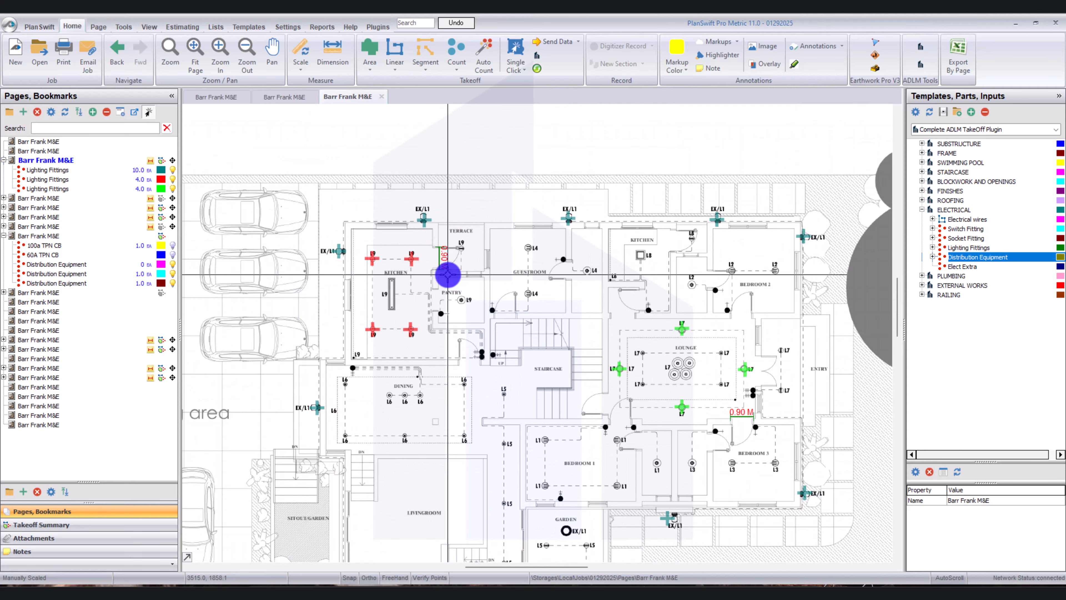
Dimension the guestroom window facing the terrace and the guestroom window on the outer wall.
scroll(488, 263, "up", 1)
scroll(486, 265, "up", 1)
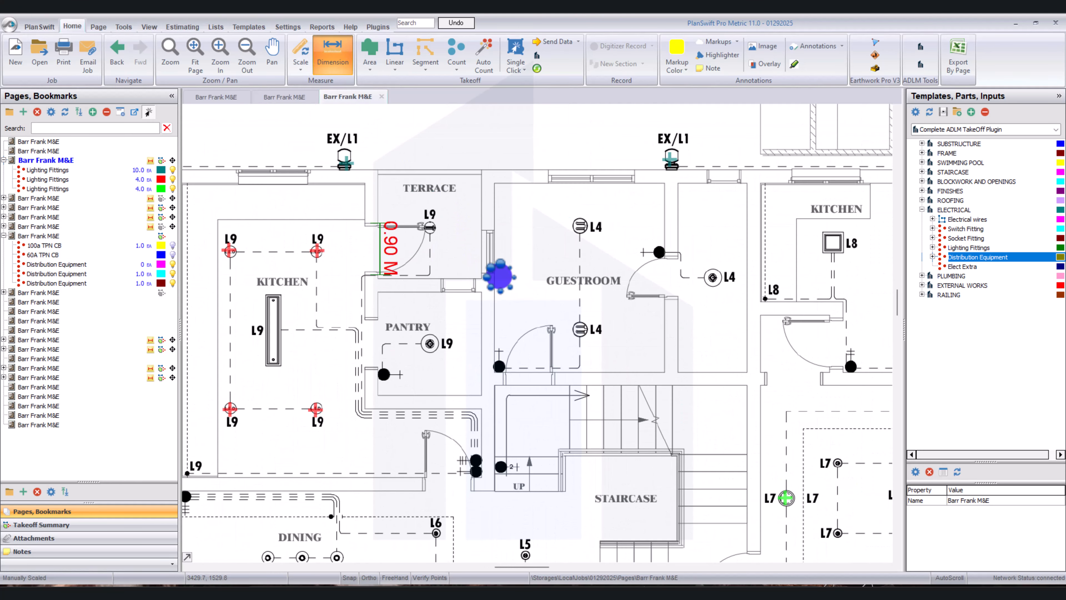
left_click(500, 276)
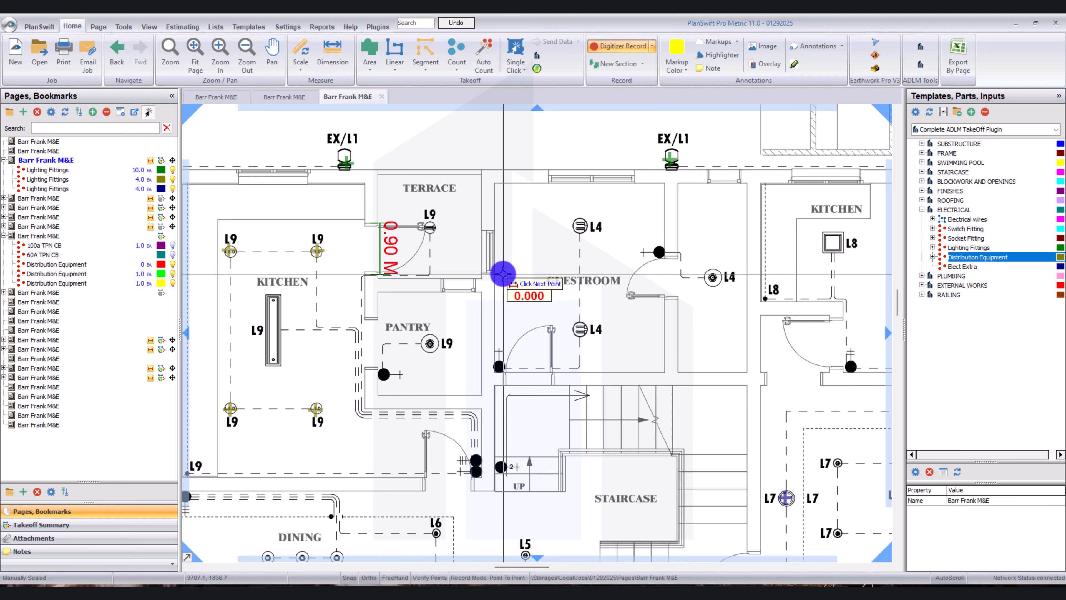
left_click(504, 229)
left_click(548, 157)
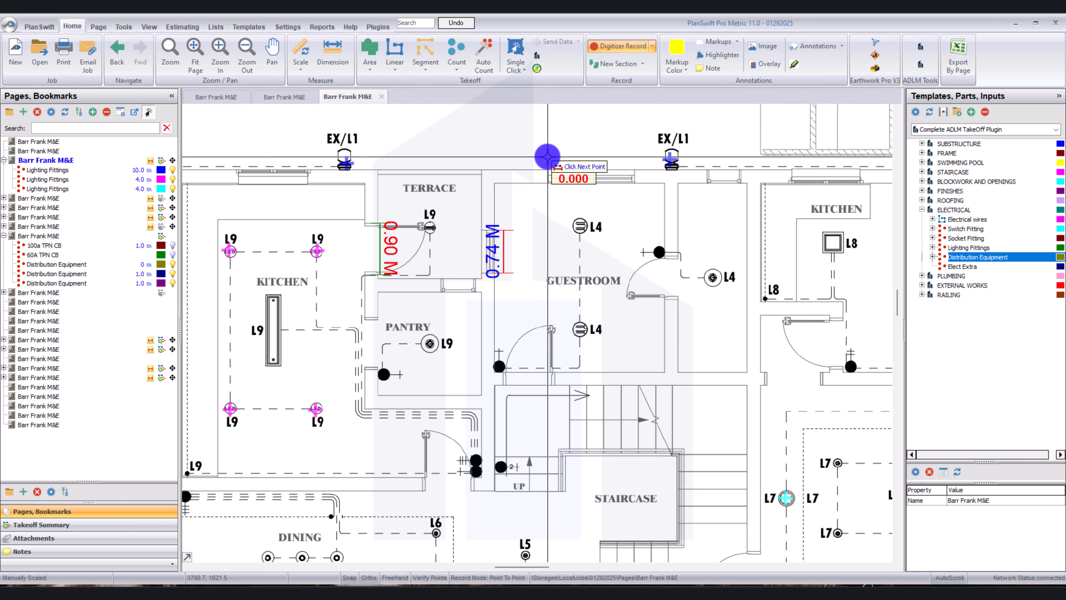
left_click(635, 164)
Dimension the window on the outer wall of the kitchen beside the guestroom and stop recording.
scroll(603, 234, "down", 4)
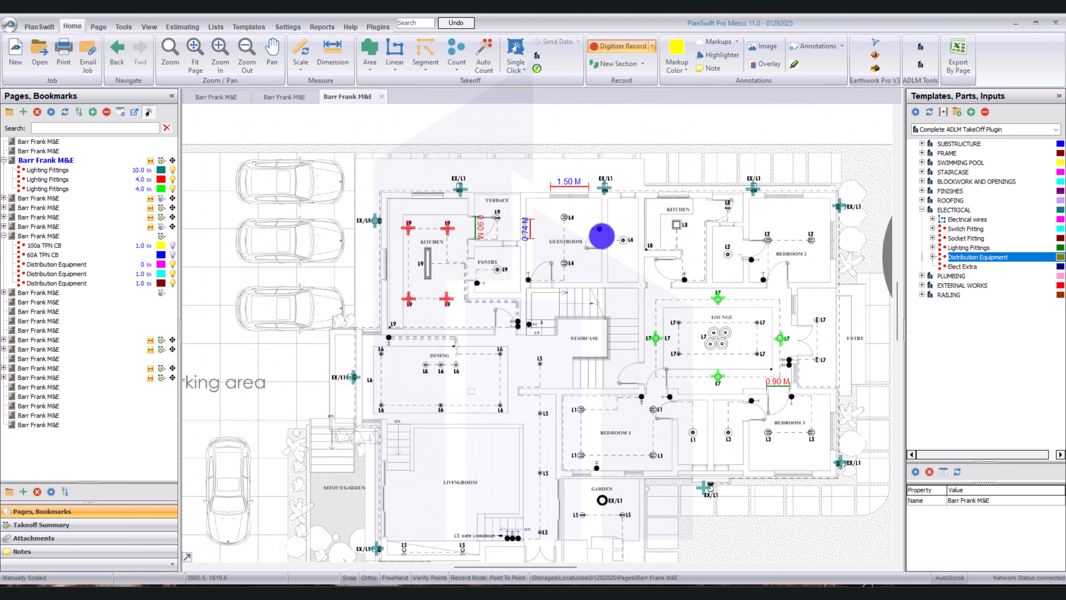
scroll(611, 184, "up", 4)
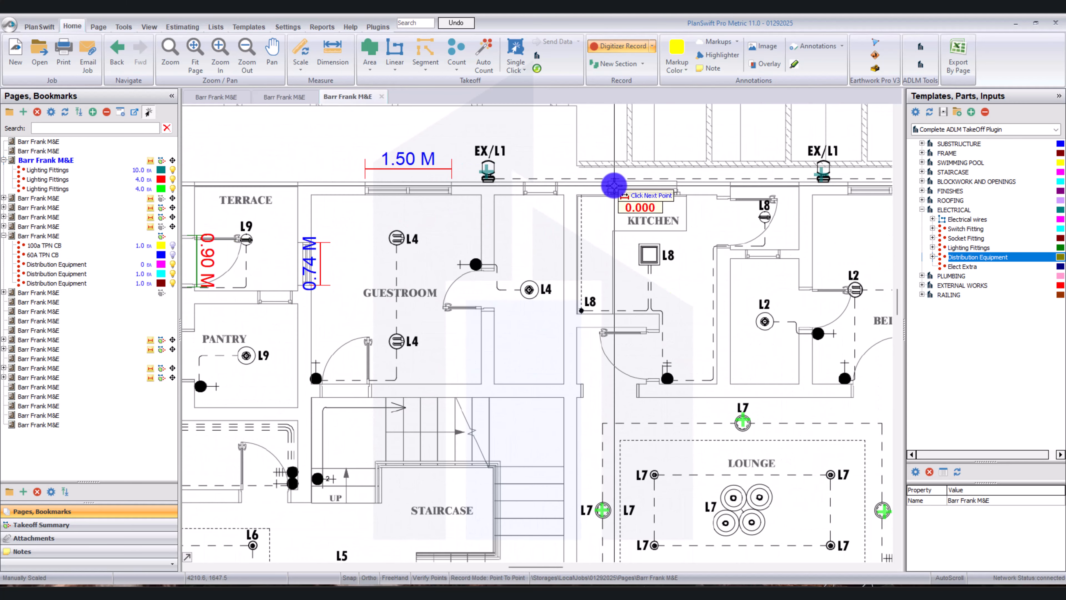
left_click(608, 172)
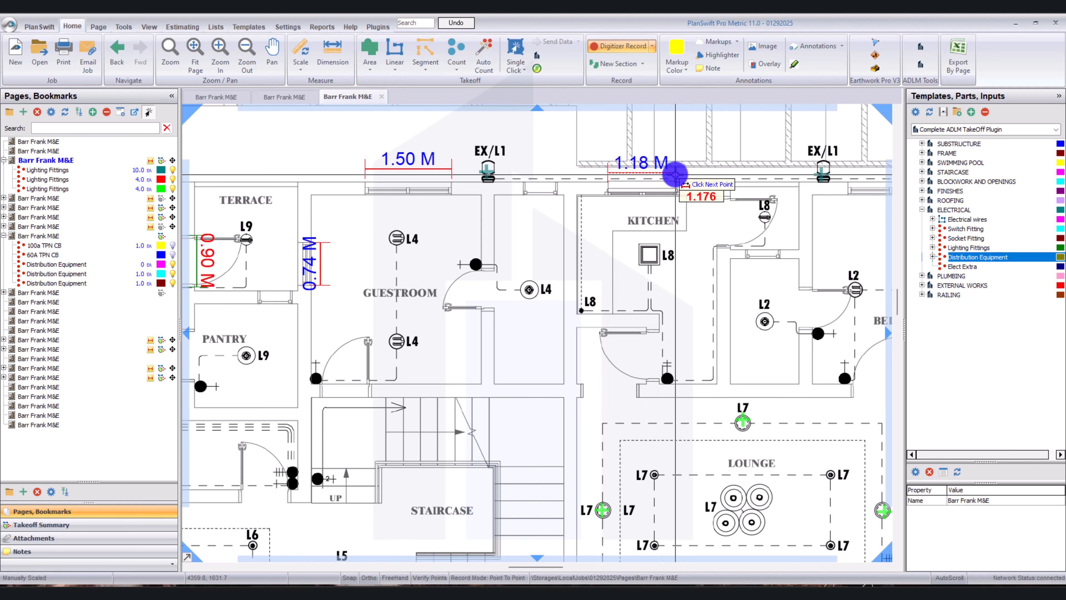
left_click(677, 173)
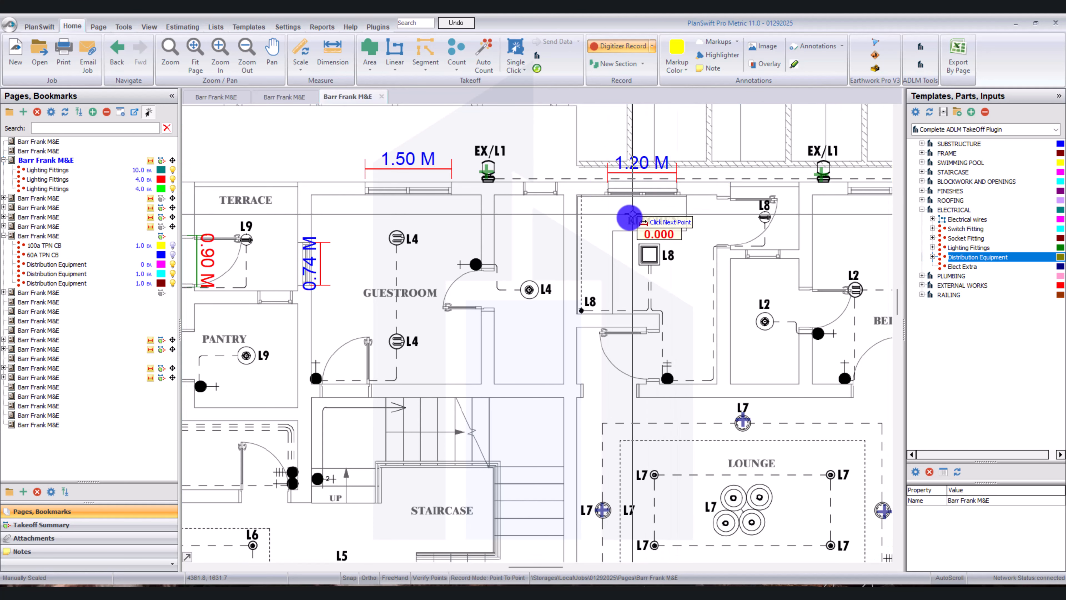
right_click(602, 233)
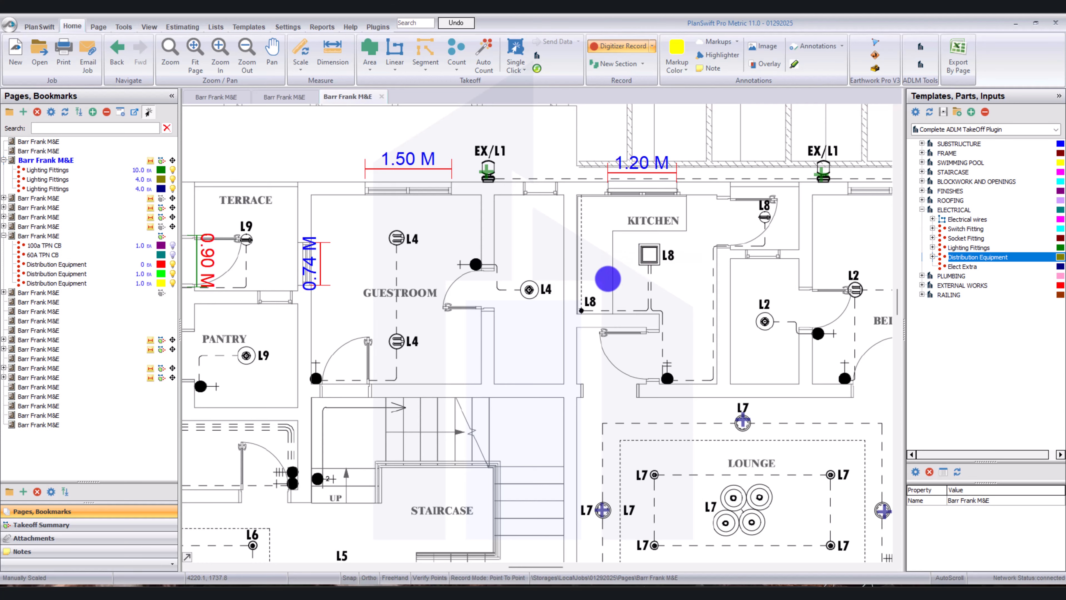
Hide the Lighting Fittings count marks on the Site Layout plan.
scroll(586, 293, "down", 2)
left_click_drag(586, 293, 642, 290)
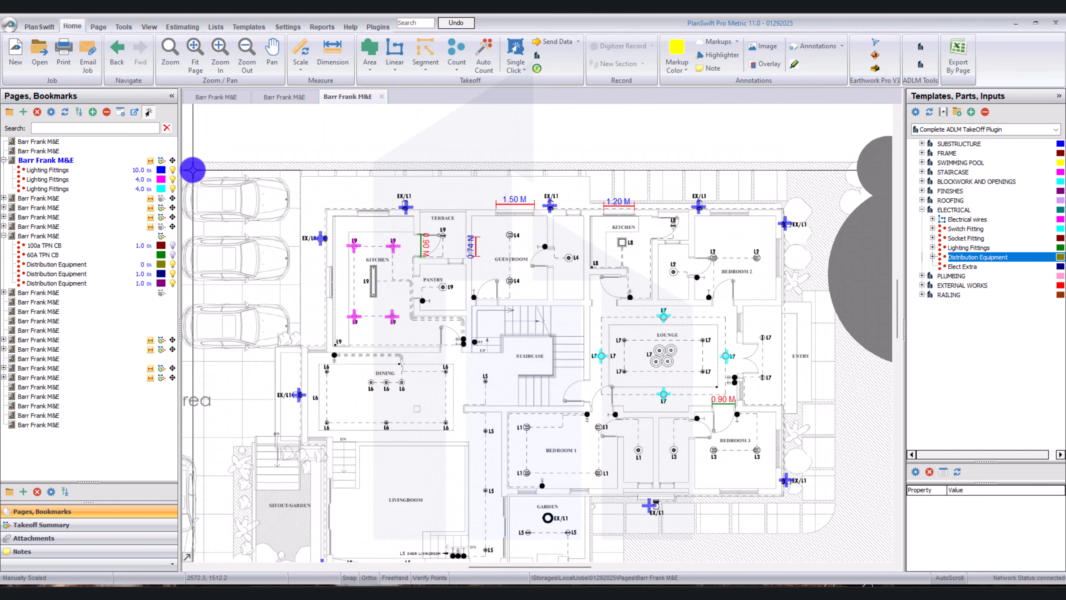
left_click(155, 160)
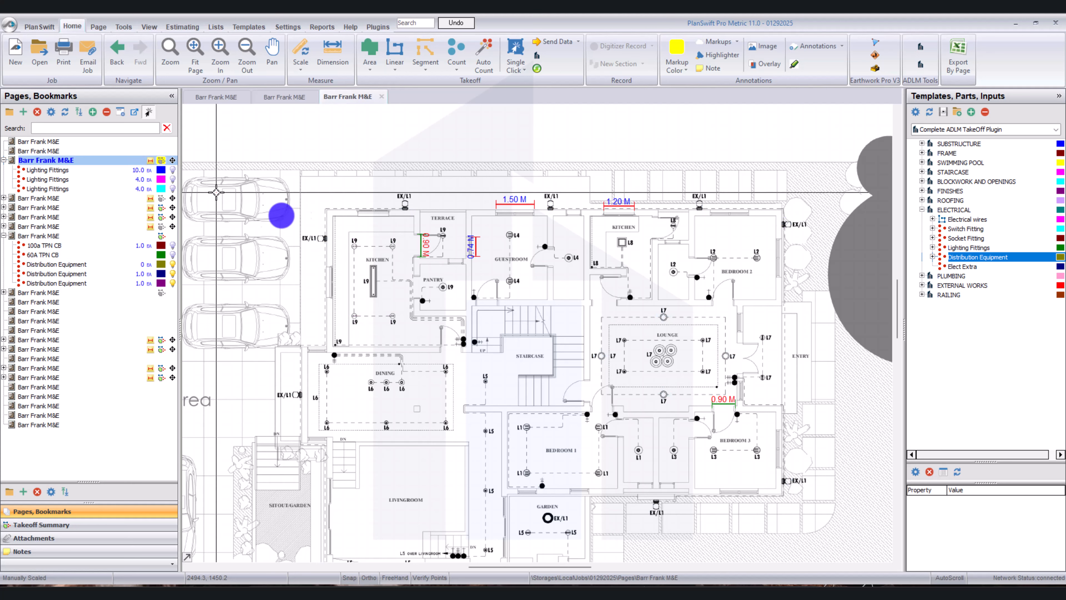
Start an Electrical wires takeoff with PVC material, 1.5 sq mm diameter, 20 mm conduit, 1 m height, 1 core and 10% extra.
scroll(376, 279, "up", 2)
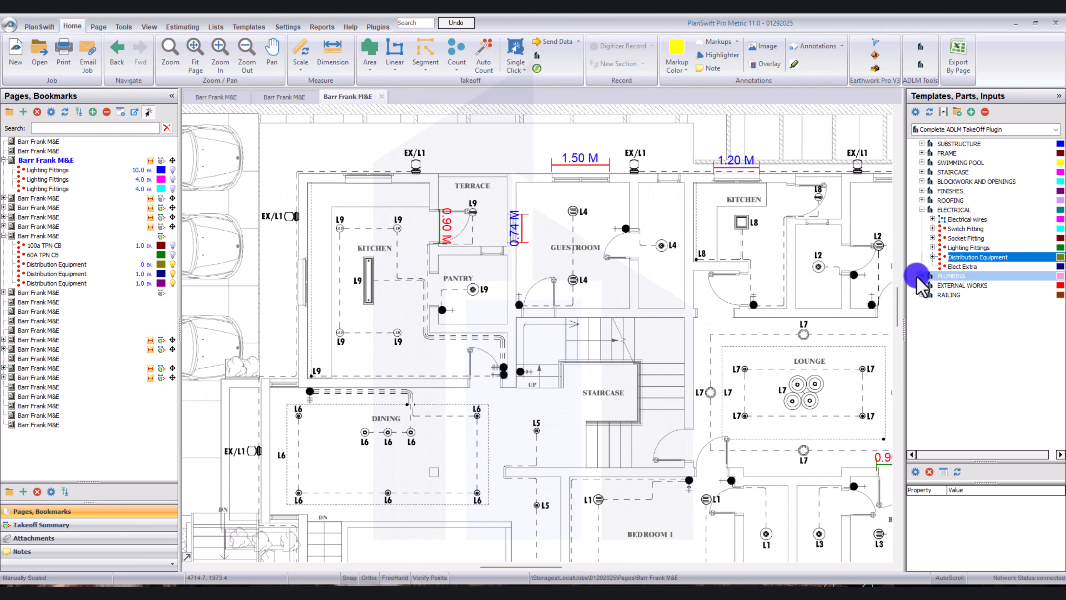
double_click(912, 219)
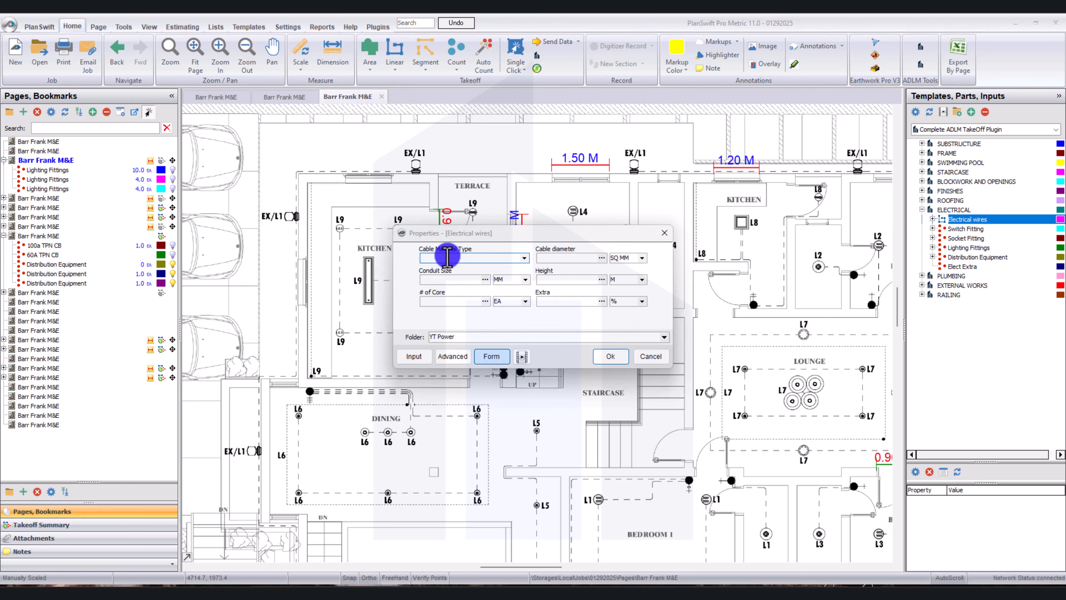
left_click(524, 258)
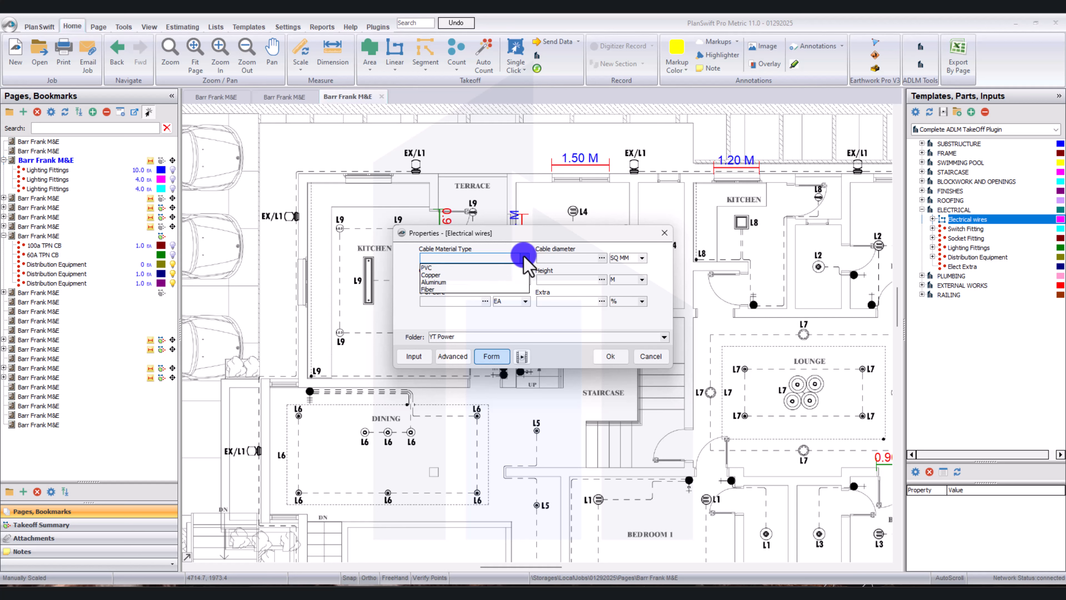
left_click(465, 268)
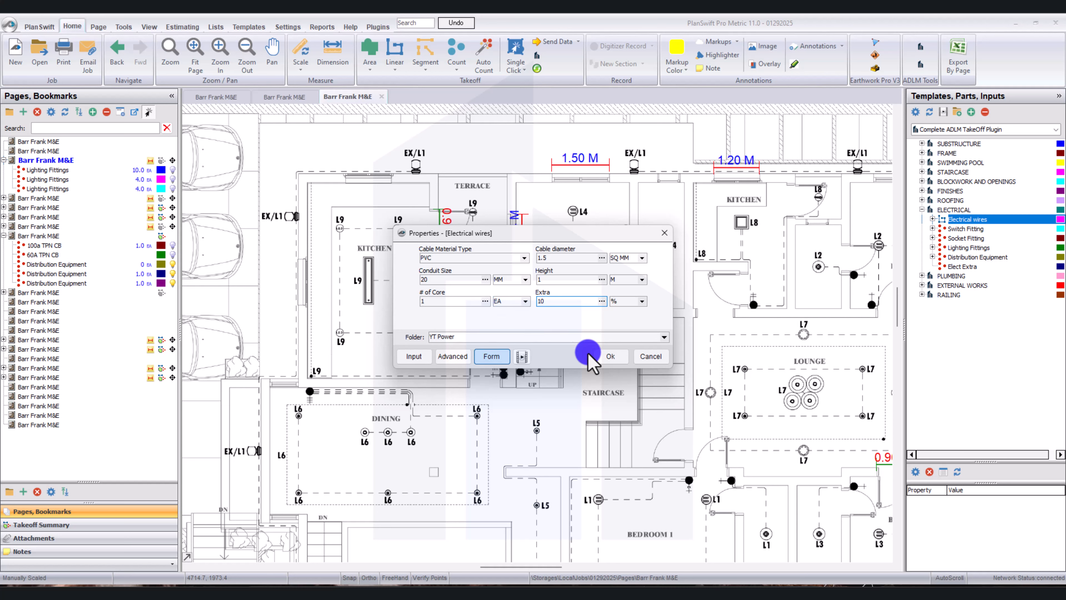
left_click(611, 356)
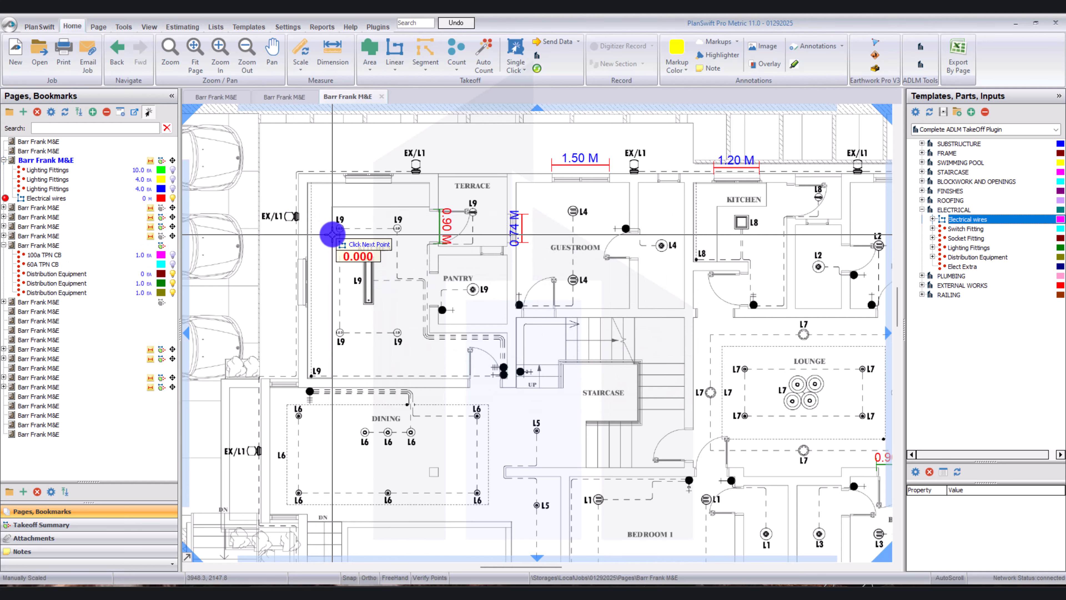
Trace the wire between the kitchen's two upper L9 fittings, down the dashed line and around its first bend.
scroll(333, 233, "up", 3)
left_click(348, 220)
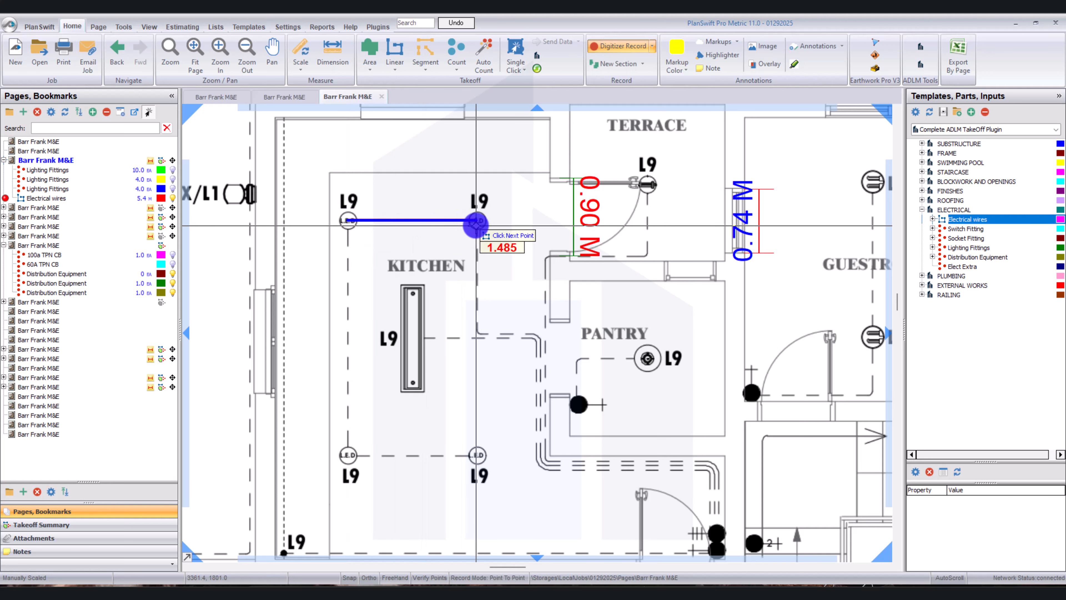
left_click(477, 221)
scroll(477, 256, "up", 2)
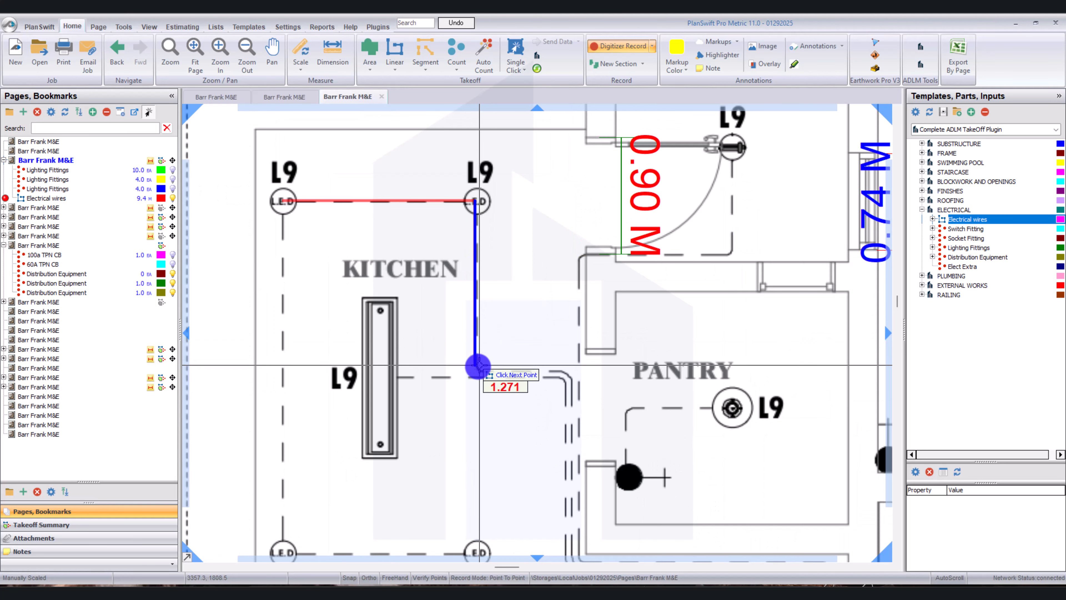
left_click(476, 365)
scroll(488, 374, "up", 2)
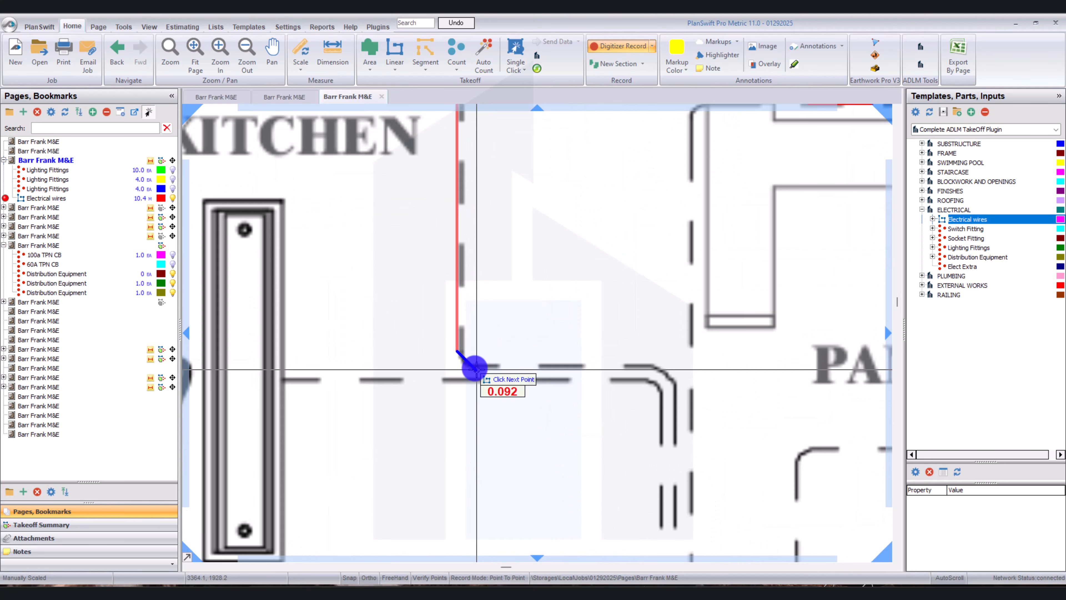
left_click(477, 368)
scroll(464, 360, "up", 2)
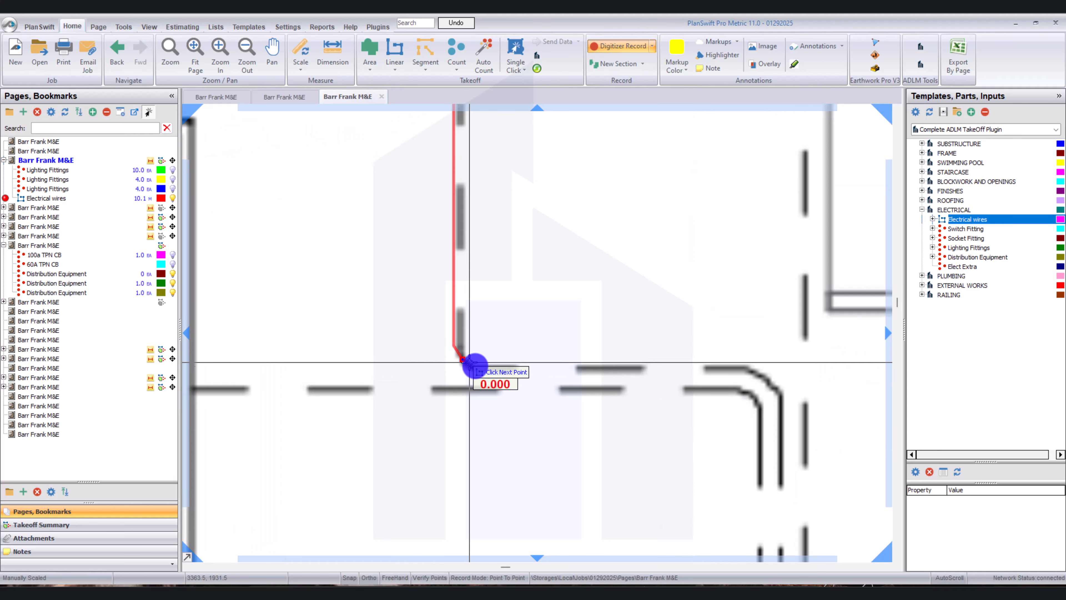
scroll(478, 370, "down", 2)
left_click(480, 367)
Continue the wire across to the pantry side, curve it around the bend with an arc and run it down beside the pantry.
scroll(480, 367, "down", 2)
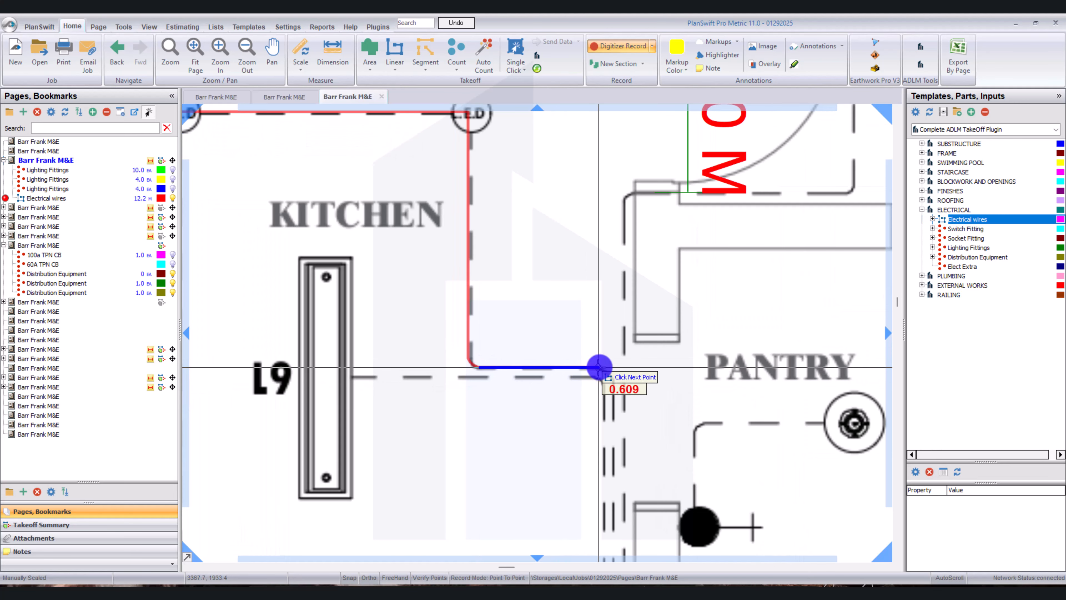
left_click(598, 369)
left_click(605, 377)
scroll(605, 377, "up", 2)
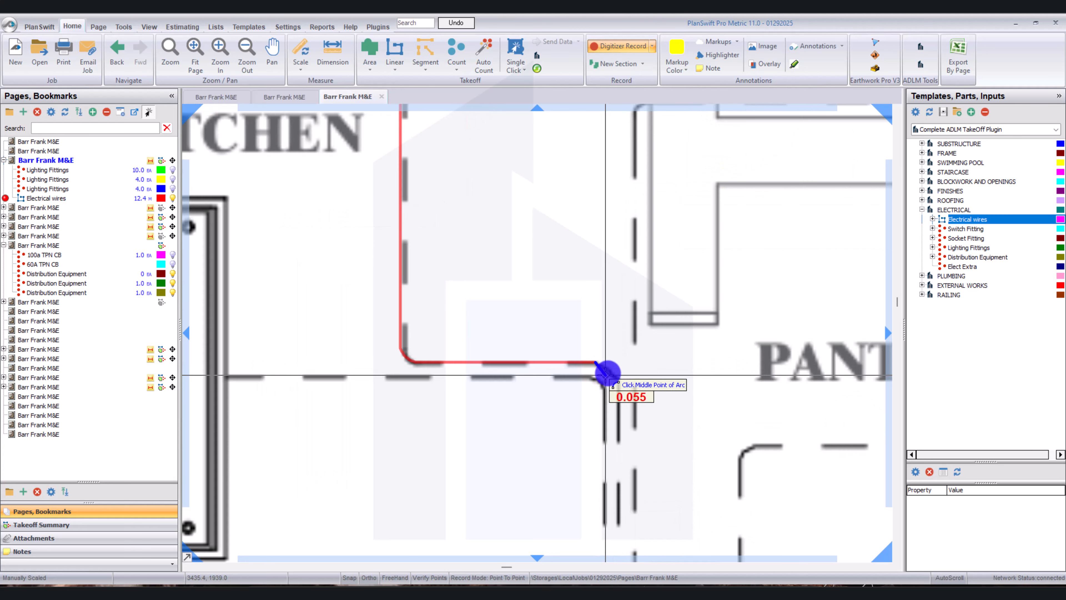
left_click(618, 383)
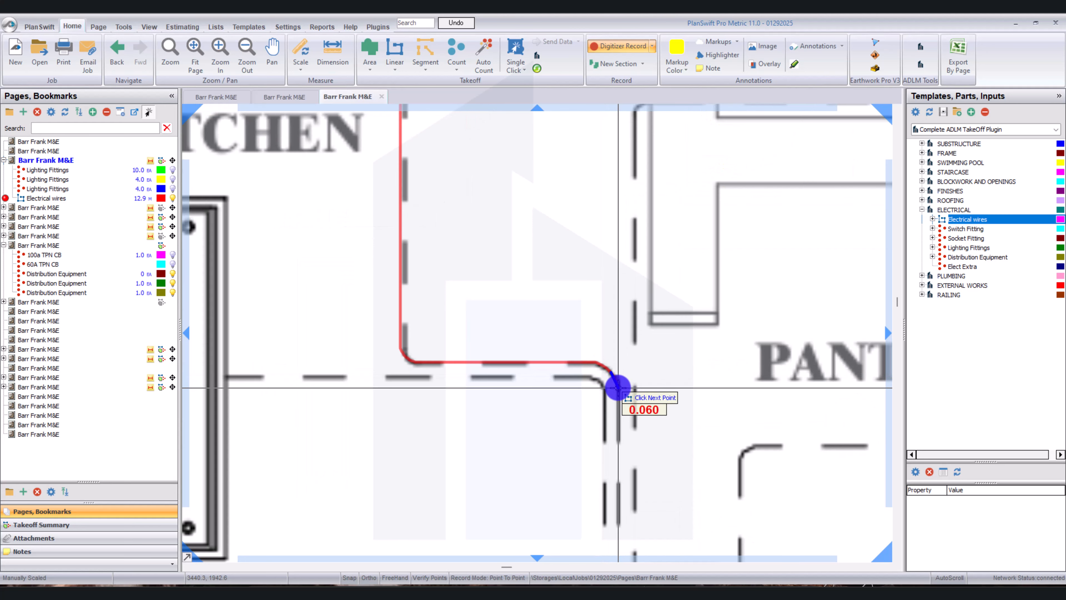
scroll(614, 388, "down", 2)
left_click(549, 404)
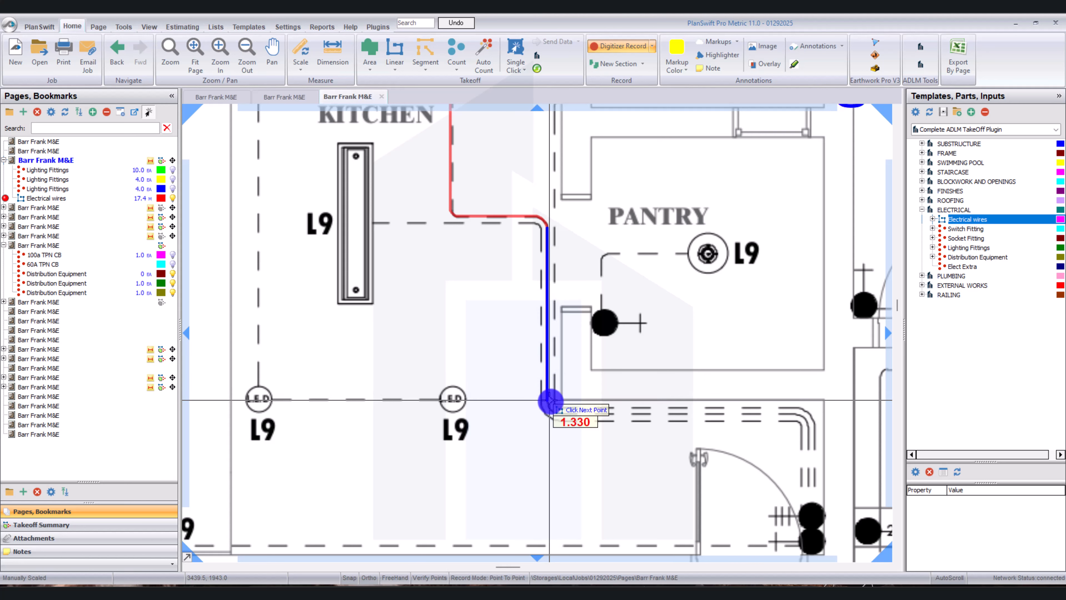
Curve the wire with an arc around the corner below the pantry along the middle dashed line.
left_click(561, 416)
key("a")
scroll(557, 415, "up", 3)
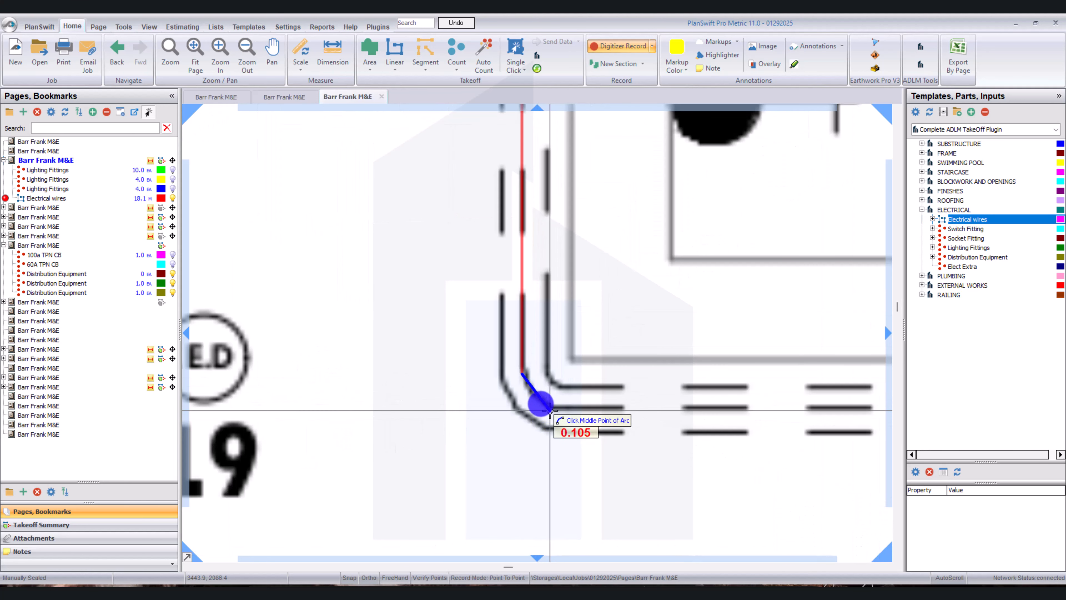
left_click(538, 398)
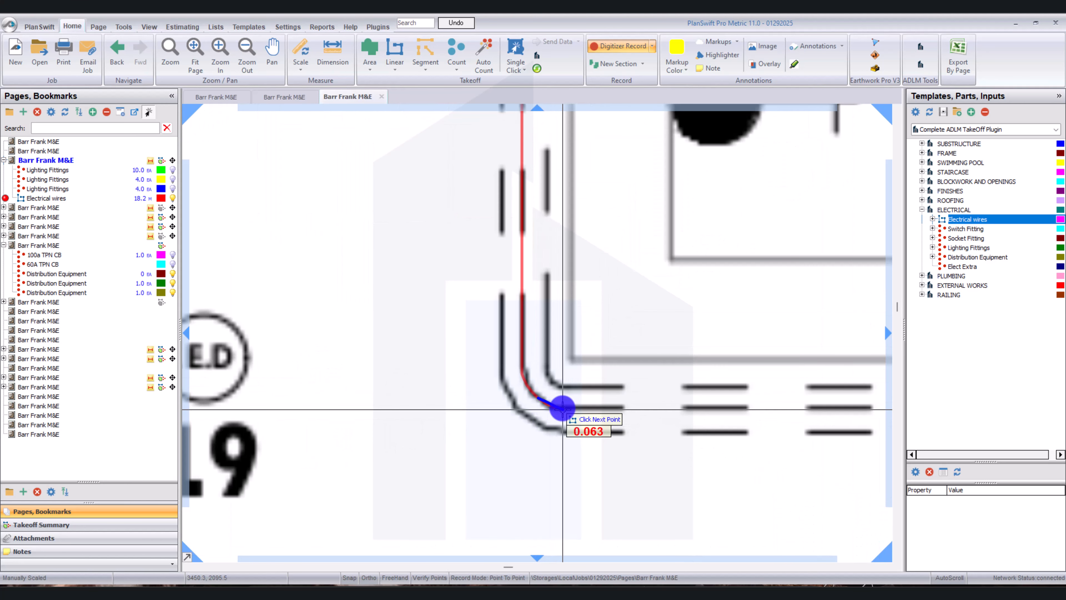
left_click(562, 408)
scroll(562, 407, "down", 4)
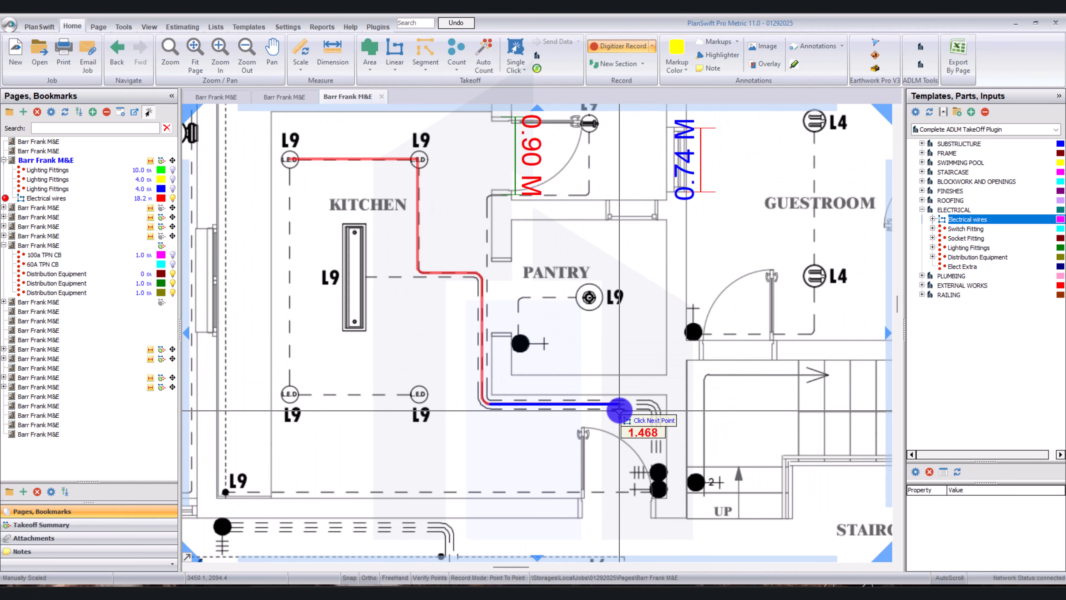
Run the wire below the pantry, curve it down to the door switches and complete the kitchen's perimeter L9 circuit.
scroll(645, 406, "up", 4)
left_click(661, 400)
key("a")
left_click(692, 414)
left_click(702, 436)
scroll(702, 435, "down", 6)
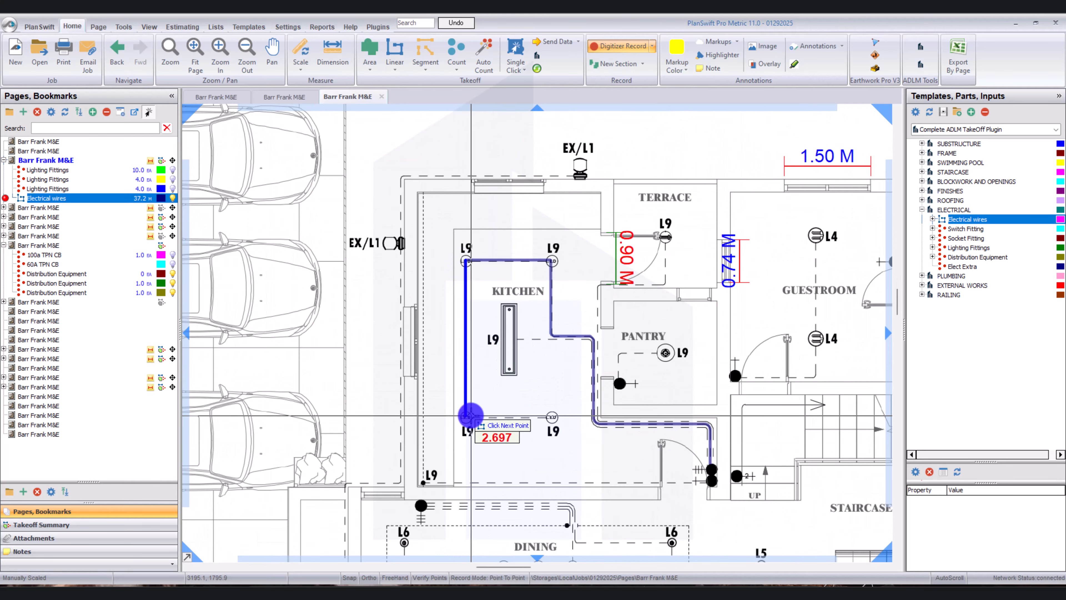
scroll(502, 328, "up", 3)
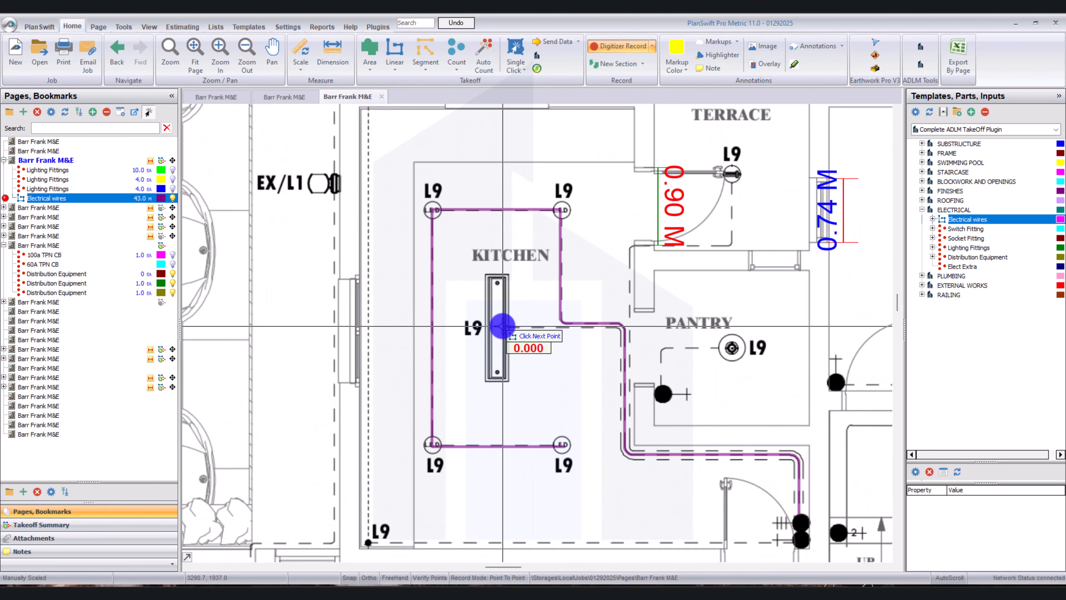
Trace a wire from the kitchen's central L9 fitting around the pantry corner along the outer dashed line toward the door switches.
scroll(657, 329, "up", 3)
scroll(680, 370, "up", 2)
scroll(625, 467, "up", 3)
left_click(595, 389)
key("a")
left_click(615, 431)
left_click(650, 452)
scroll(651, 453, "down", 5)
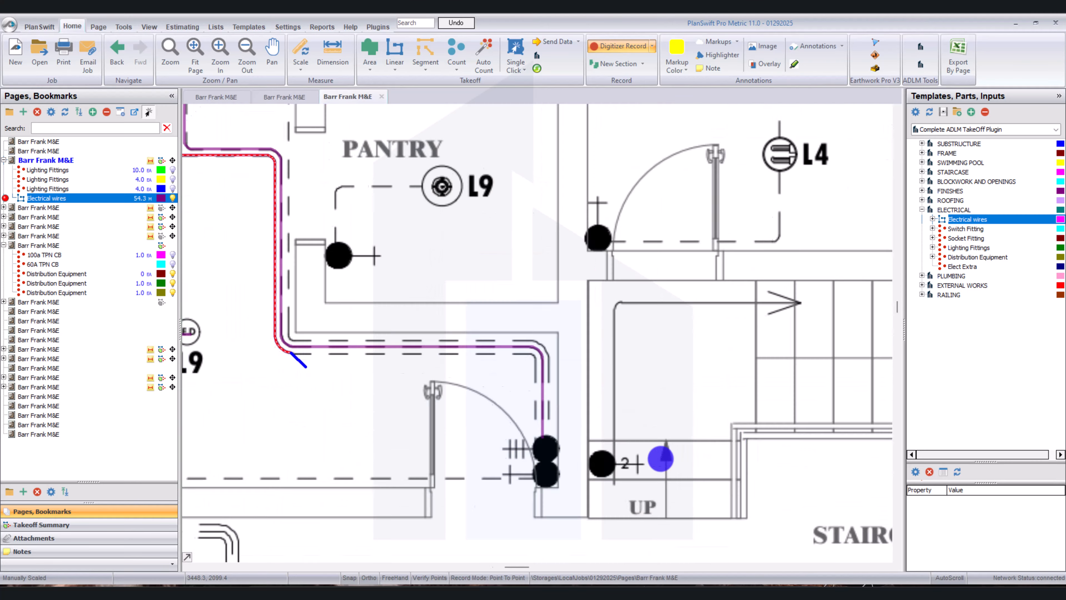
scroll(531, 356, "up", 5)
left_click(524, 356)
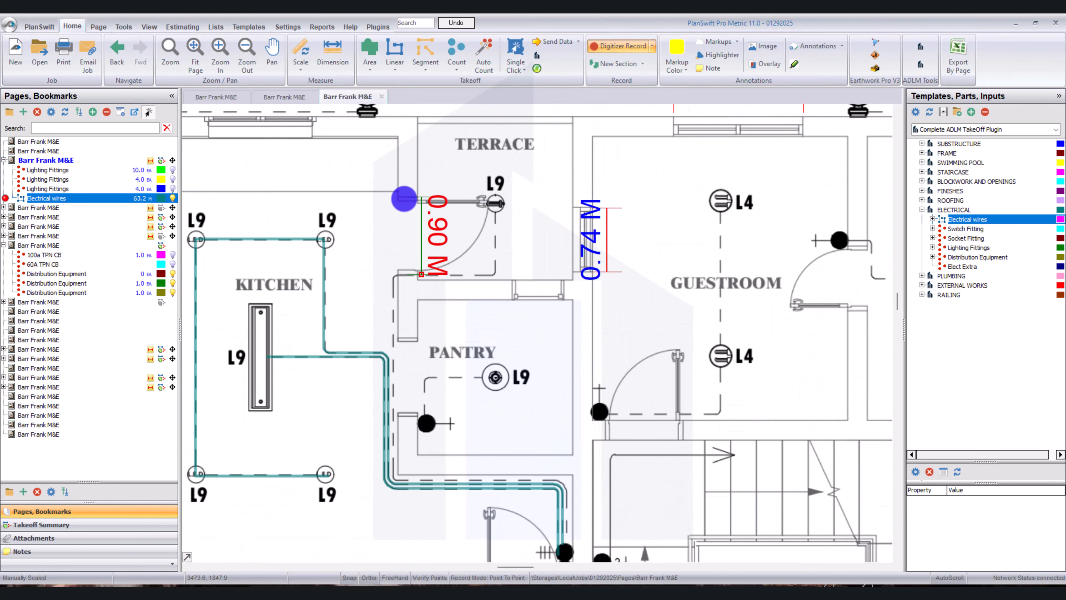
Begin a wire section at the terrace L9 fitting, run it down and curve it around the bend above the pantry.
left_click(494, 216)
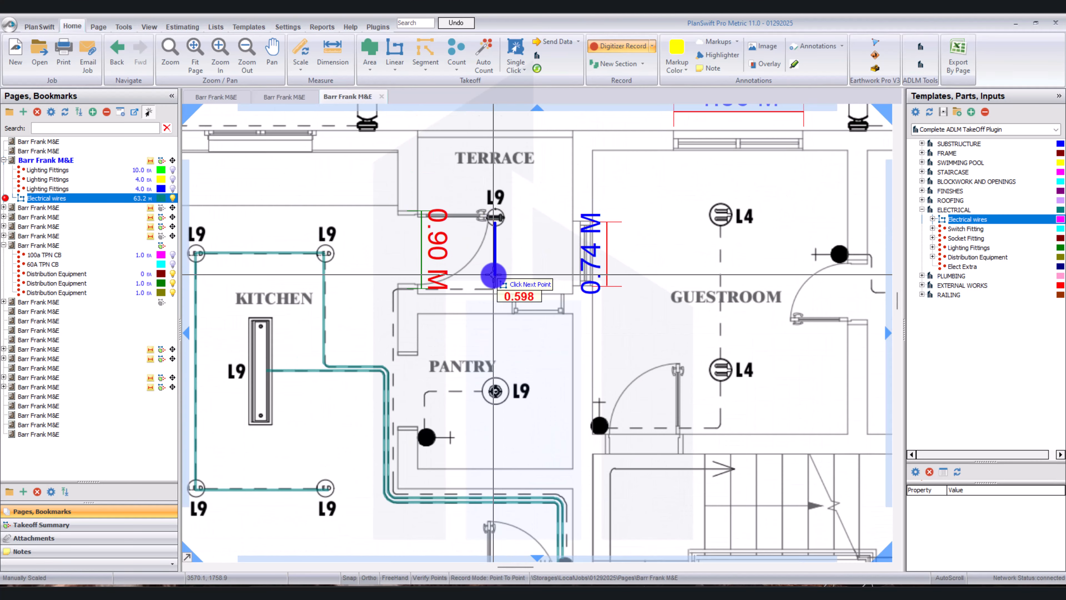
scroll(497, 290, "up", 6)
left_click(502, 293)
key("a")
left_click(490, 307)
left_click(472, 308)
Continue the terrace wire toward the kitchen and curve it down at the pantry's upper corner.
scroll(469, 308, "down", 4)
left_click(329, 281)
scroll(313, 294, "up", 3)
left_click(311, 290)
left_click(302, 312)
scroll(303, 312, "down", 6)
Run the terrace wire down beside the pantry, around its lower corner and into the bend above the door switches.
scroll(324, 386, "up", 4)
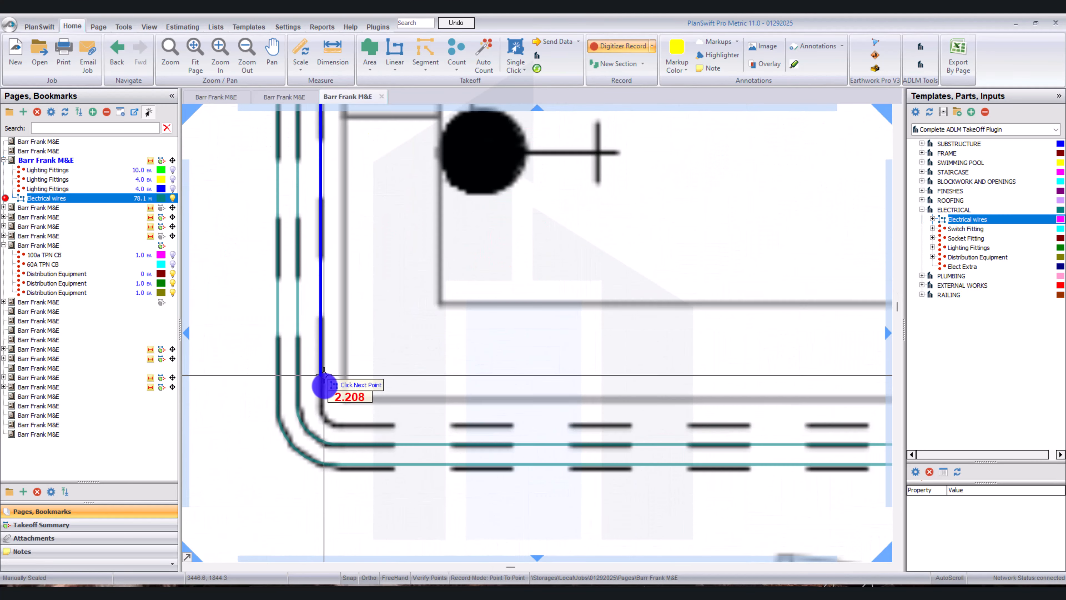
left_click(324, 386)
left_click(332, 411)
left_click(355, 424)
scroll(420, 424, "up", 2)
left_click(423, 426)
left_click(462, 468)
End the terrace wire at the door switches and stop recording the Electrical wires takeoff.
scroll(461, 470, "down", 4)
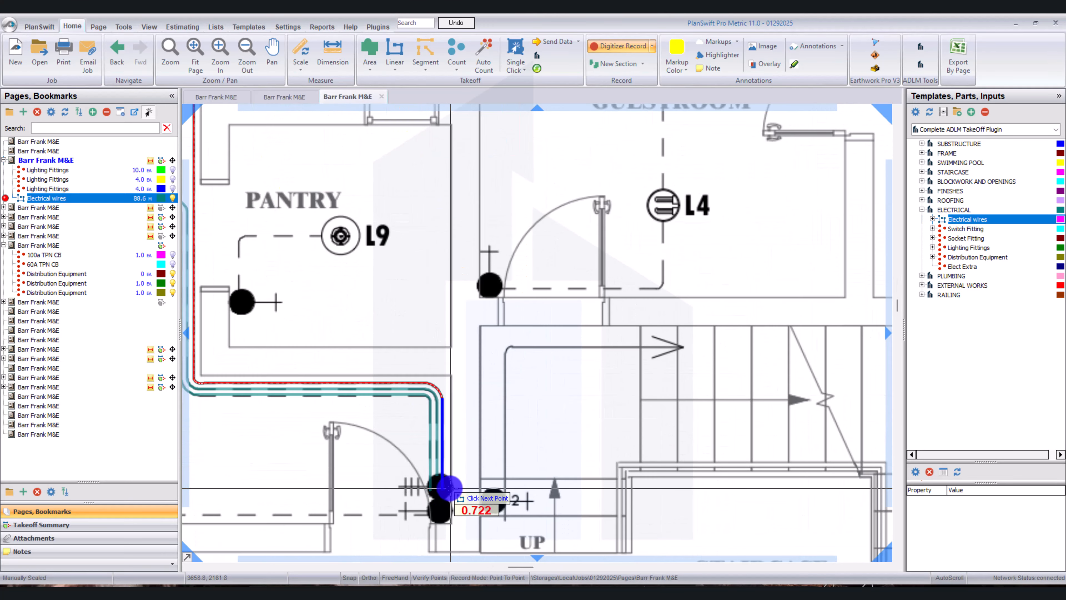
left_click(448, 488)
scroll(448, 487, "down", 5)
right_click(428, 355)
left_click(459, 379)
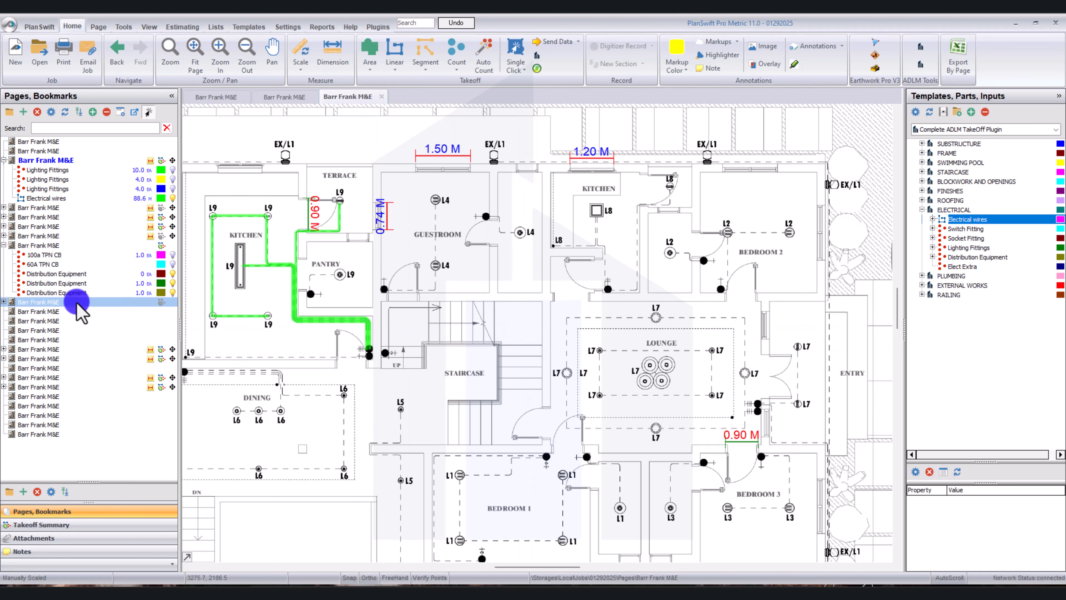
Open the Ground Floor Power Layout page, hide its takeoffs and examine the MDP and SDB 1 area by the pantry.
left_click(76, 217)
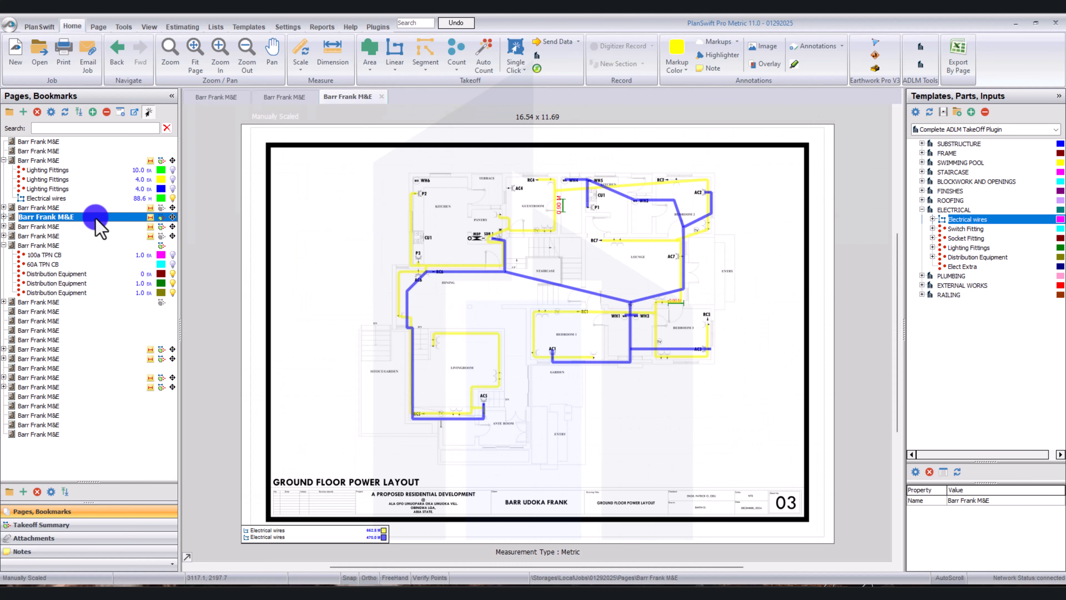
left_click(162, 217)
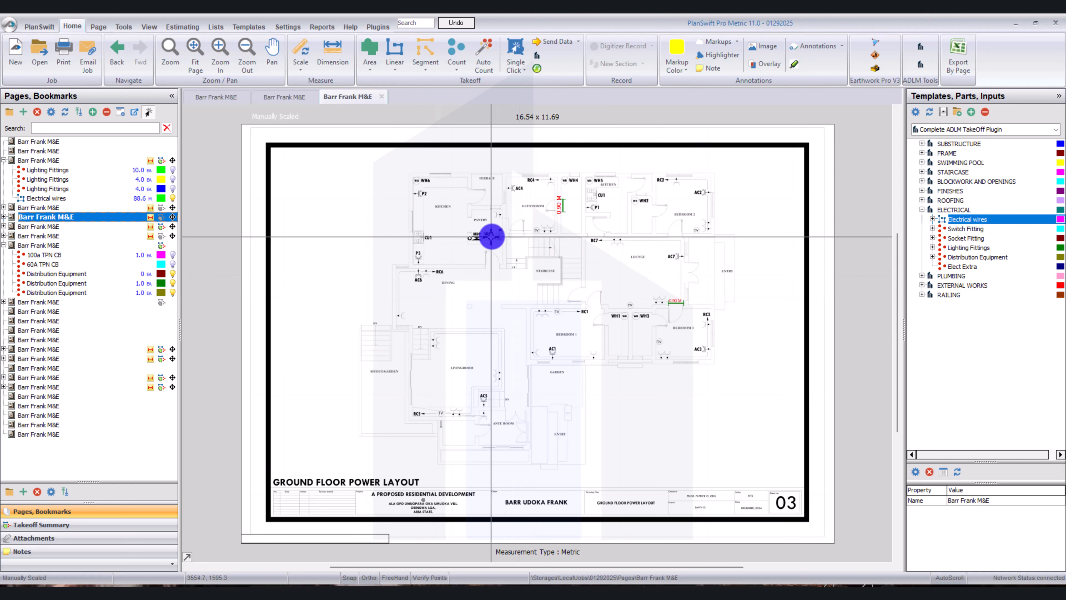
scroll(476, 234, "up", 4)
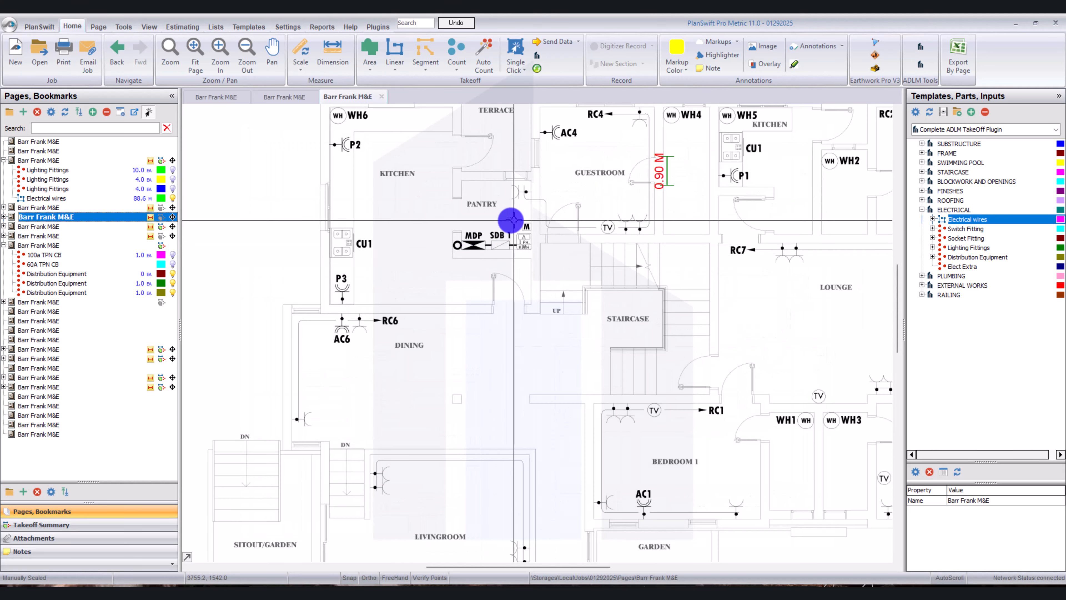
scroll(507, 242, "down", 4)
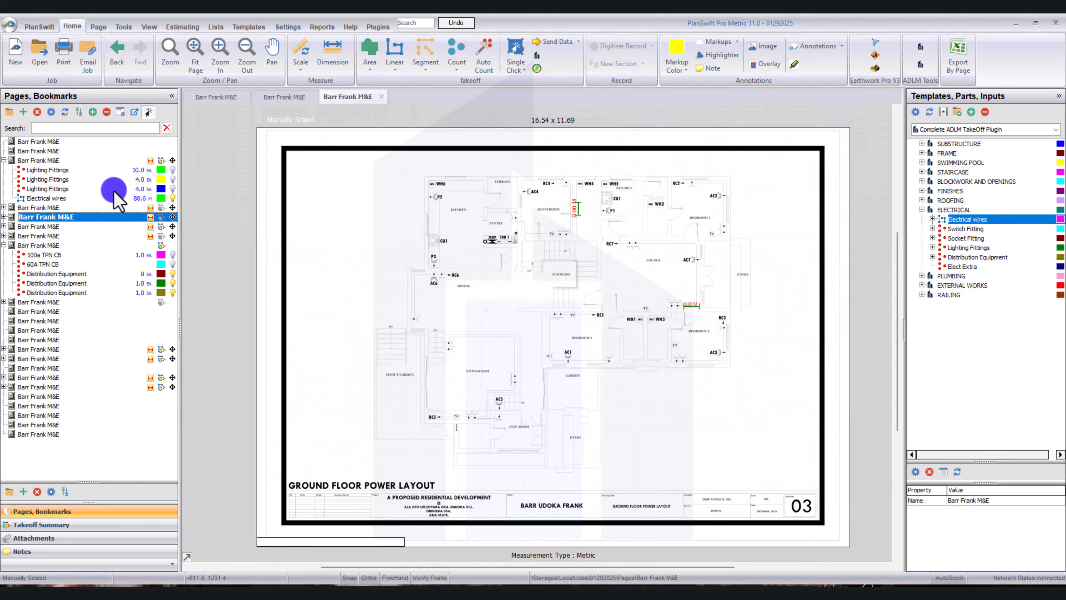
scroll(552, 232, "up", 4)
scroll(439, 263, "up", 2)
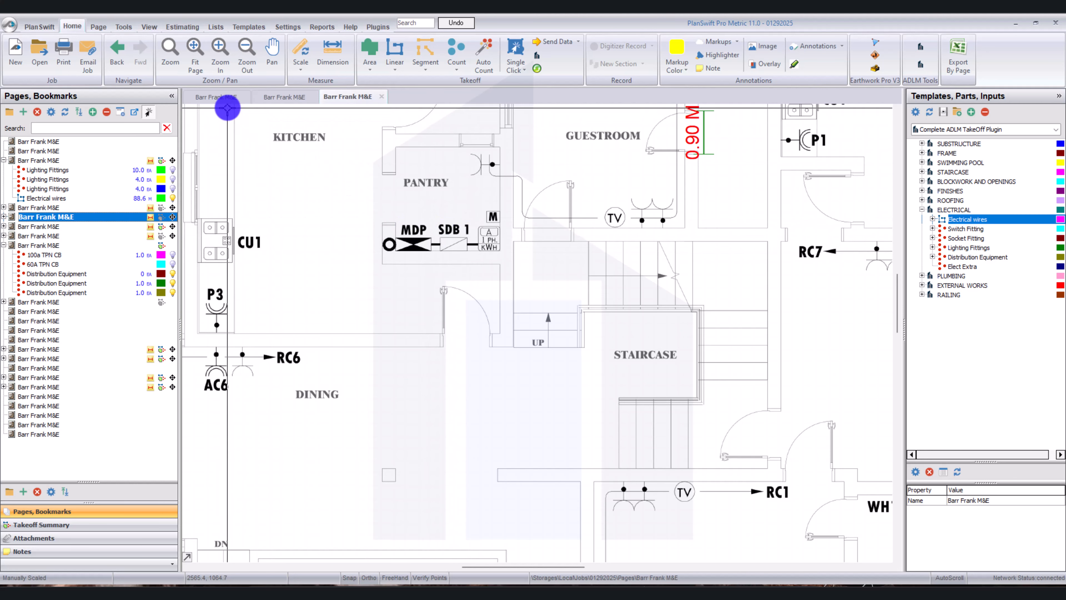
Check the distribution symbols in the legend and the cable sizes in the ground floor load schedule on the Distribution Board page.
left_click(196, 96)
scroll(686, 378, "up", 3)
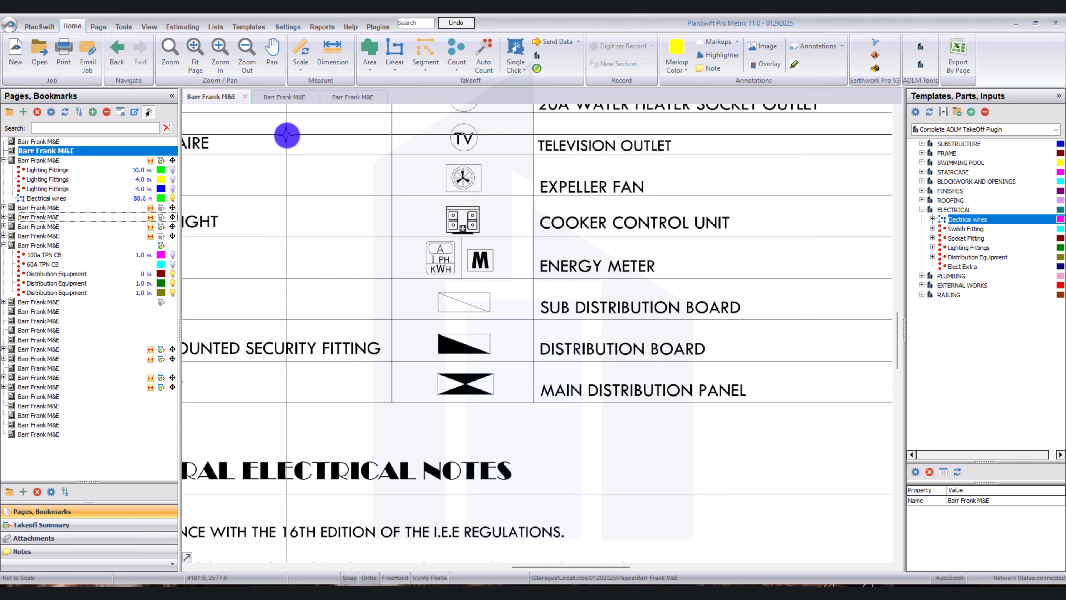
left_click(294, 98)
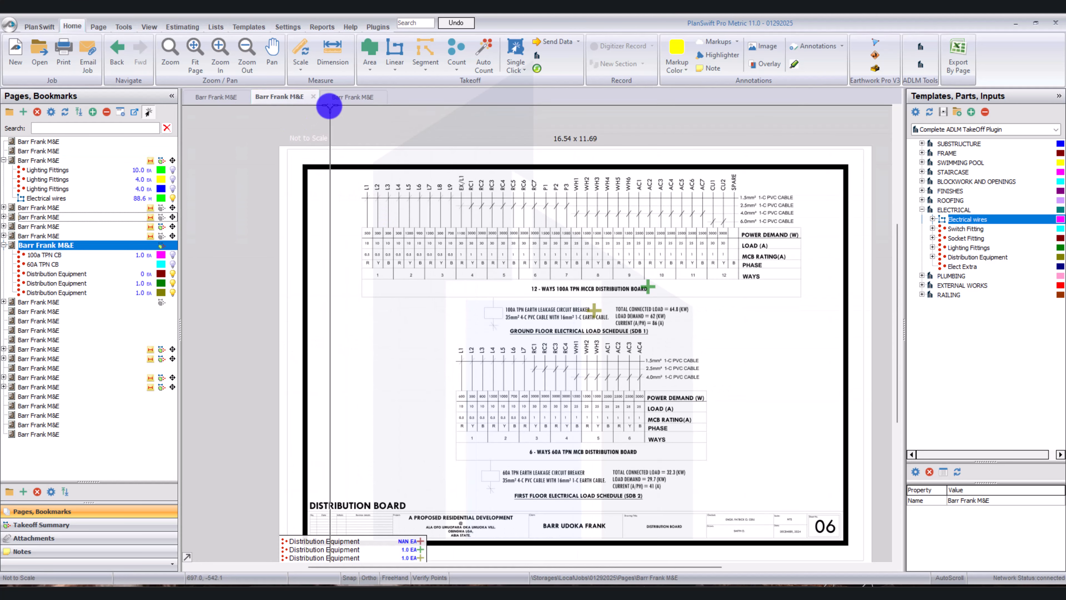
left_click(319, 96)
left_click(281, 96)
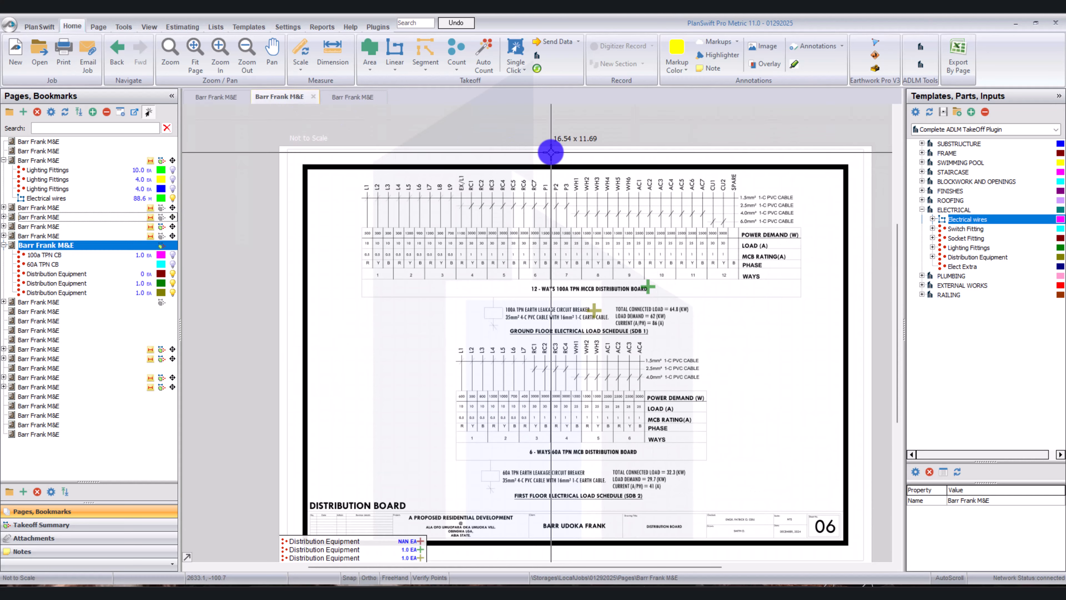
scroll(757, 210, "up", 3)
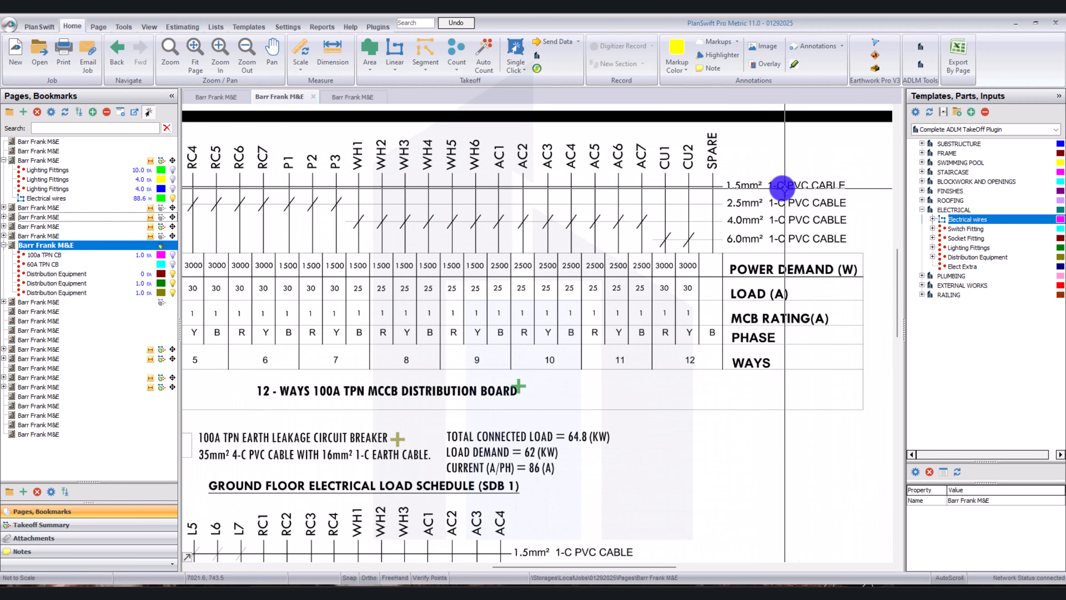
scroll(740, 198, "down", 3)
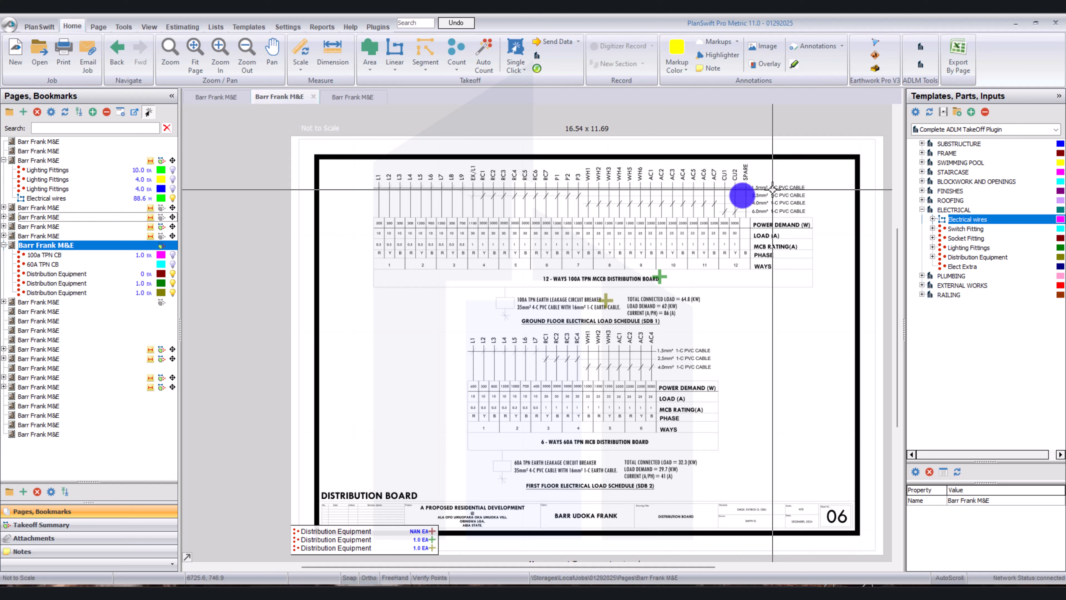
Review the distribution equipment location on the Ground Floor Power Layout and go back to the page holding the kitchen wiring takeoff.
left_click(344, 98)
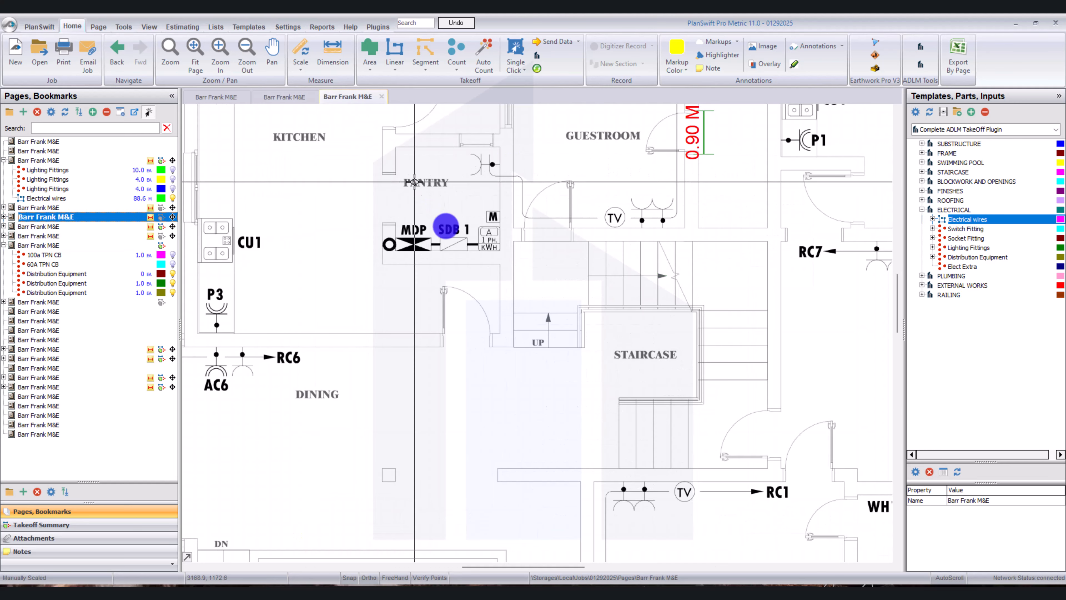
scroll(488, 274, "down", 3)
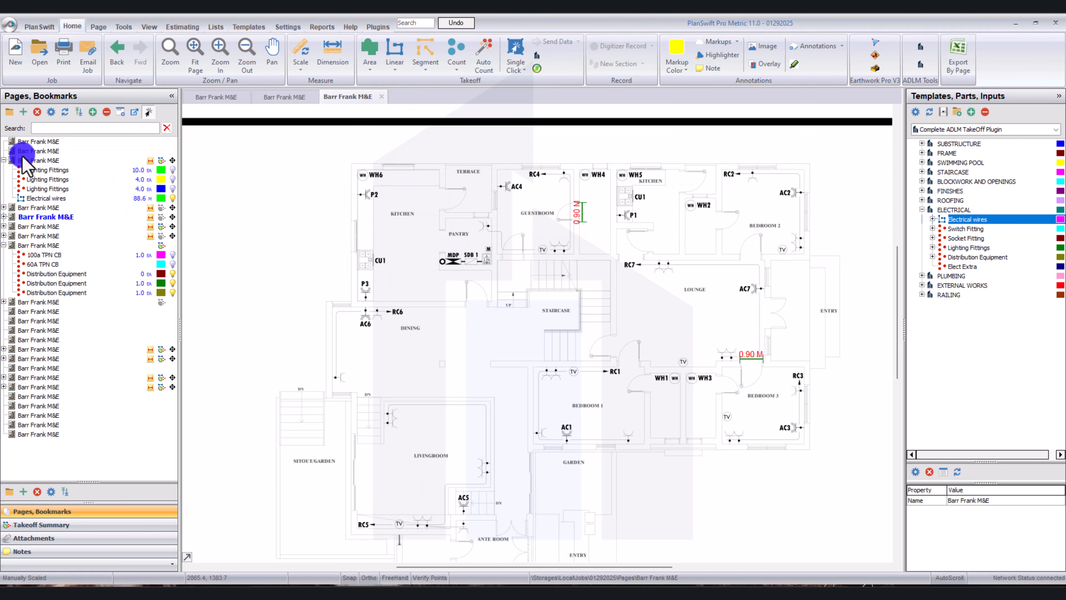
left_click(37, 160)
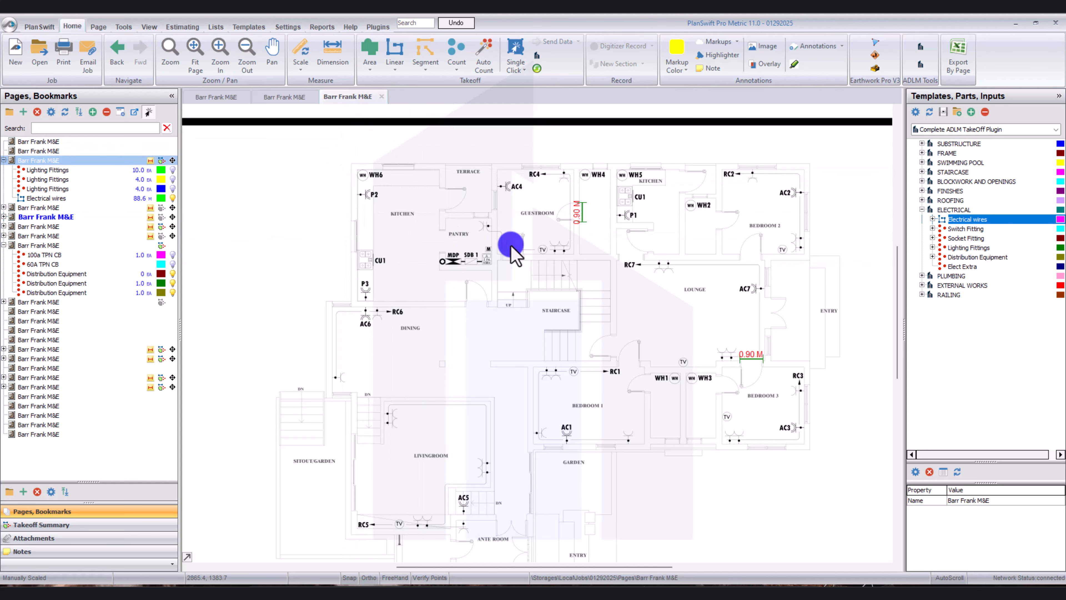
Extend the Electrical wires takeoff with a segment of about 1.3 m from the kitchen wire bend into the pantry and stop recording.
scroll(507, 261, "up", 5)
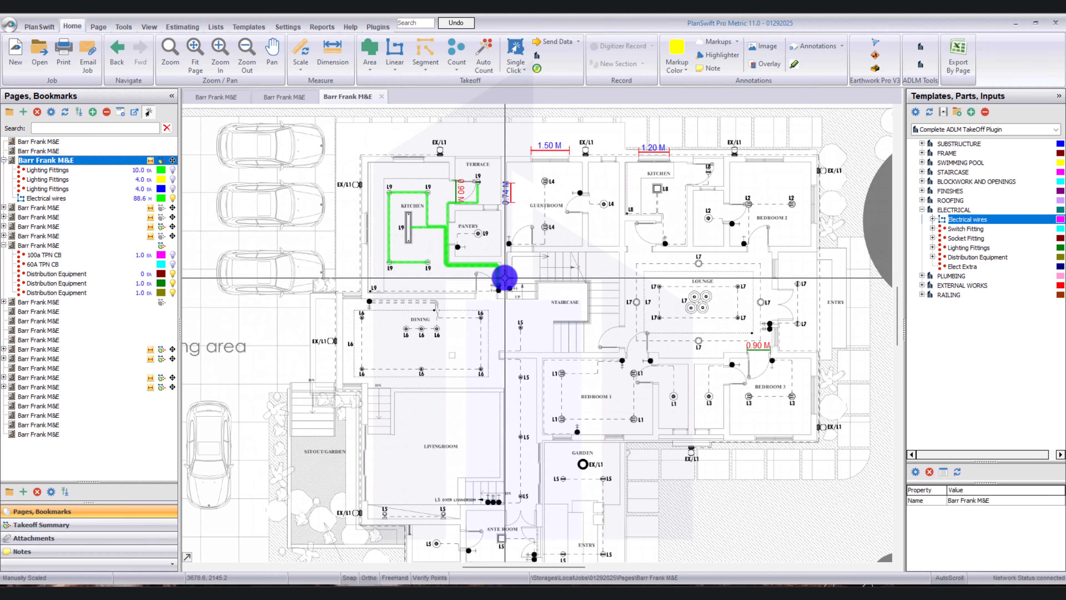
scroll(506, 277, "up", 3)
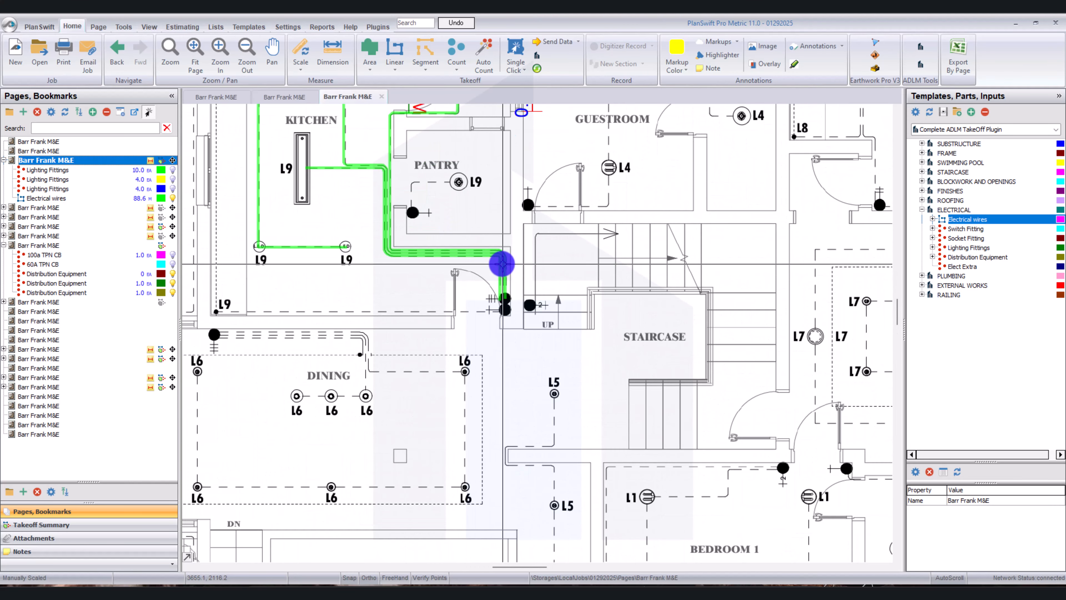
left_click(395, 54)
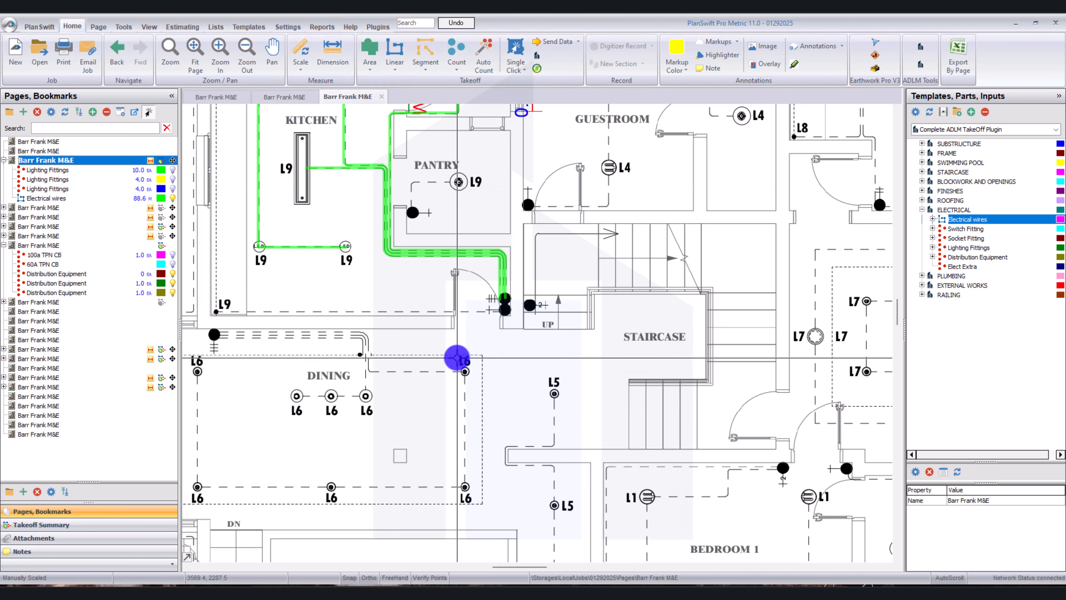
scroll(407, 240, "up", 3)
left_click(394, 249)
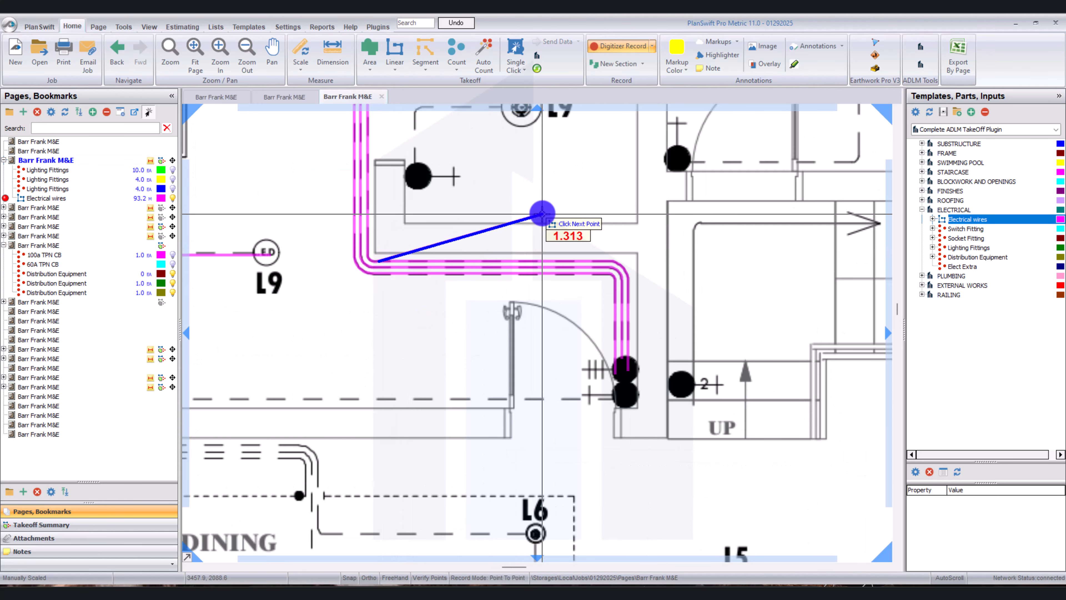
left_click(544, 214)
right_click(545, 214)
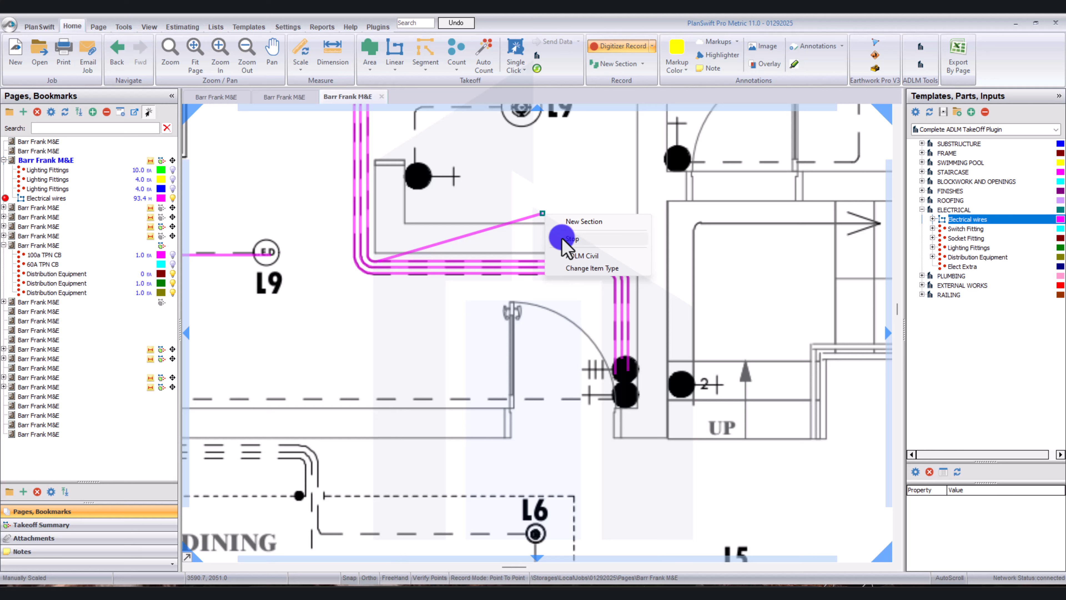
left_click(565, 239)
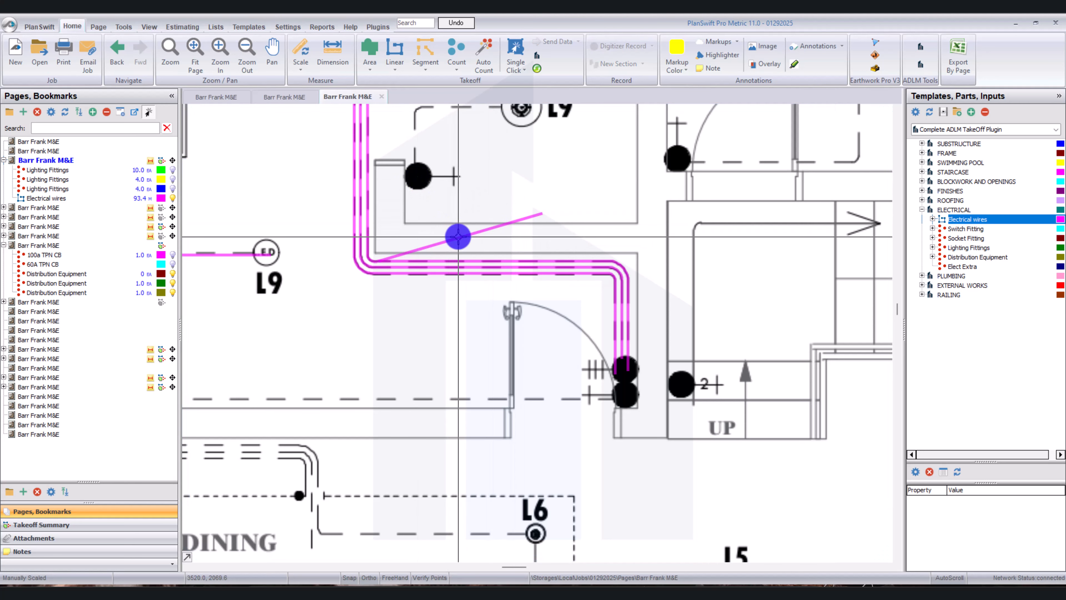
Resume recording the Electrical wires takeoff and connect the end of the new segment to the pantry switch.
left_click(5, 197)
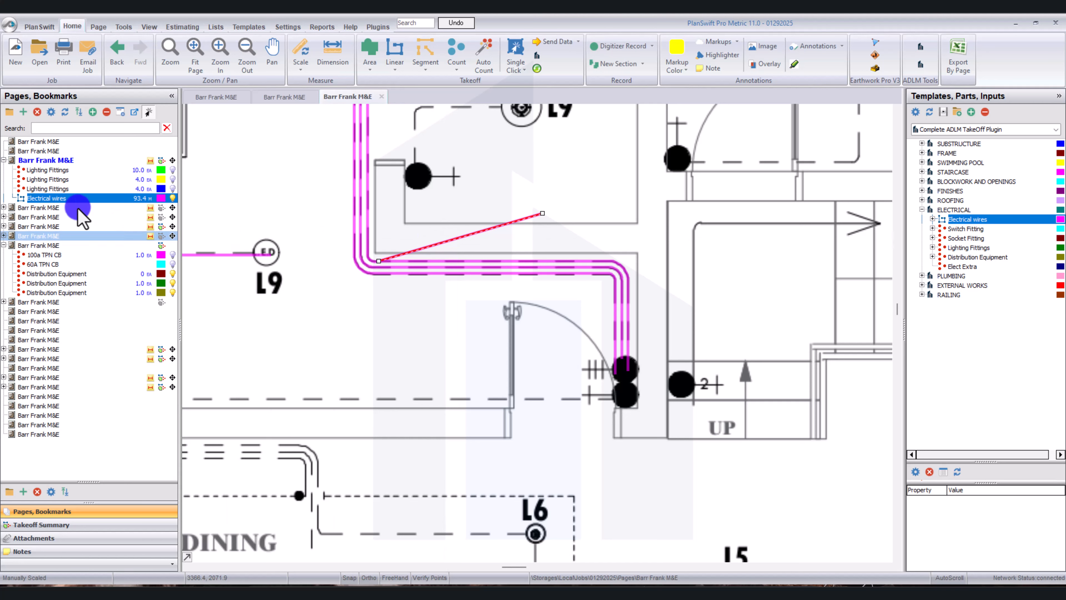
double_click(5, 198)
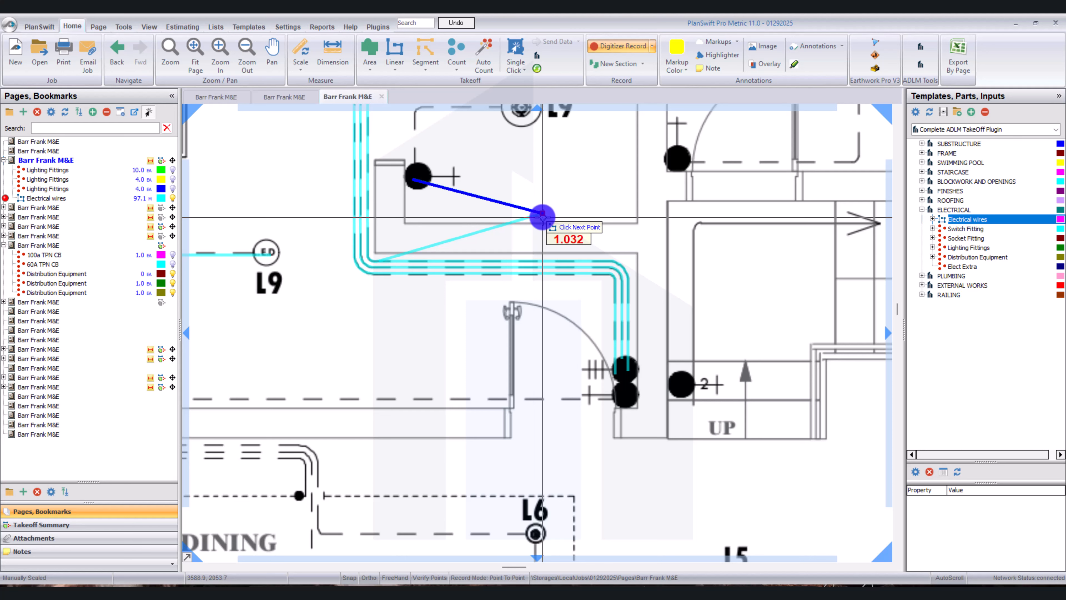
left_click(536, 213)
left_click_drag(407, 185, 396, 276)
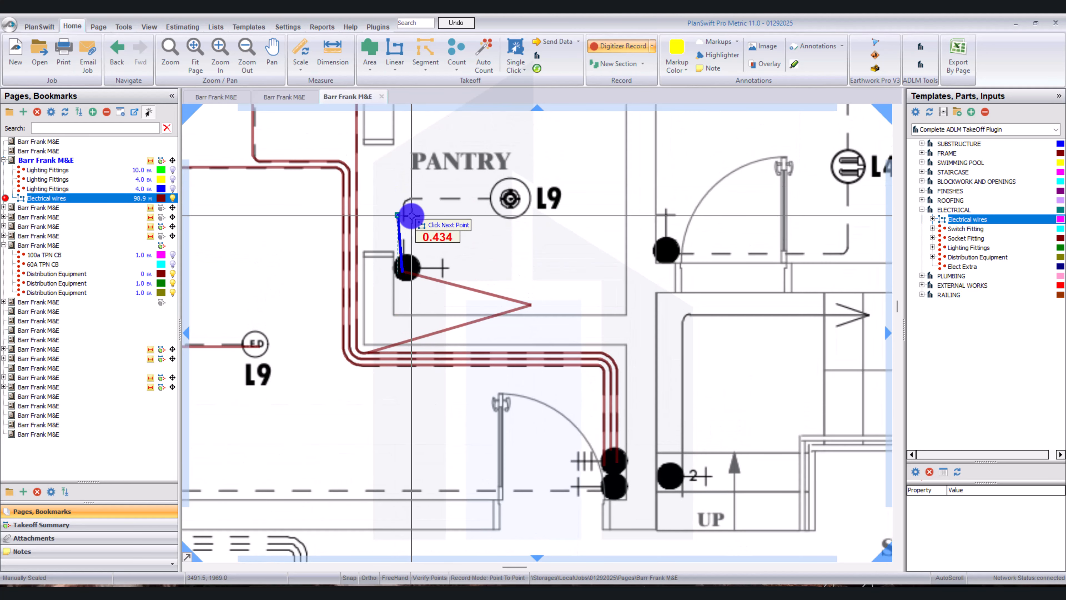
Trace the pantry wire from the switch, around an arc bend, to the L9 fitting.
scroll(415, 227, "up", 2)
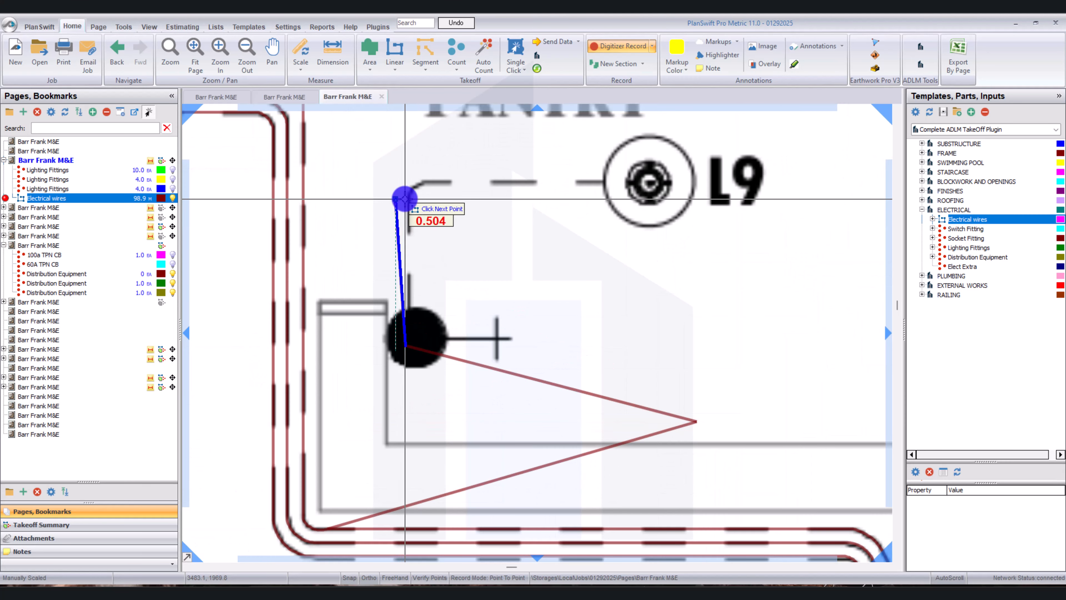
scroll(405, 200, "up", 3)
left_click(416, 194)
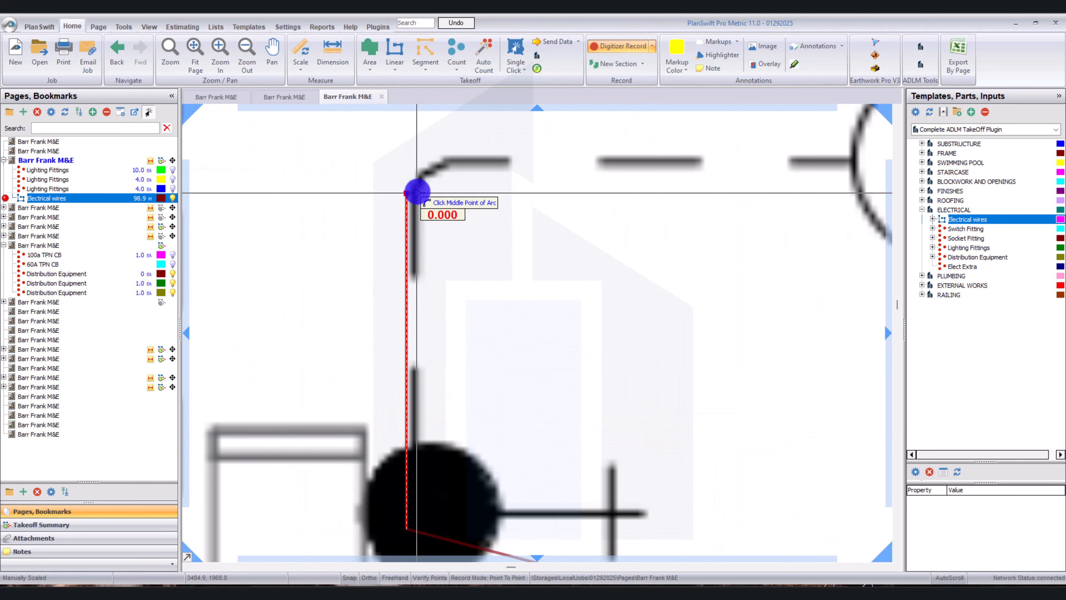
left_click(428, 169)
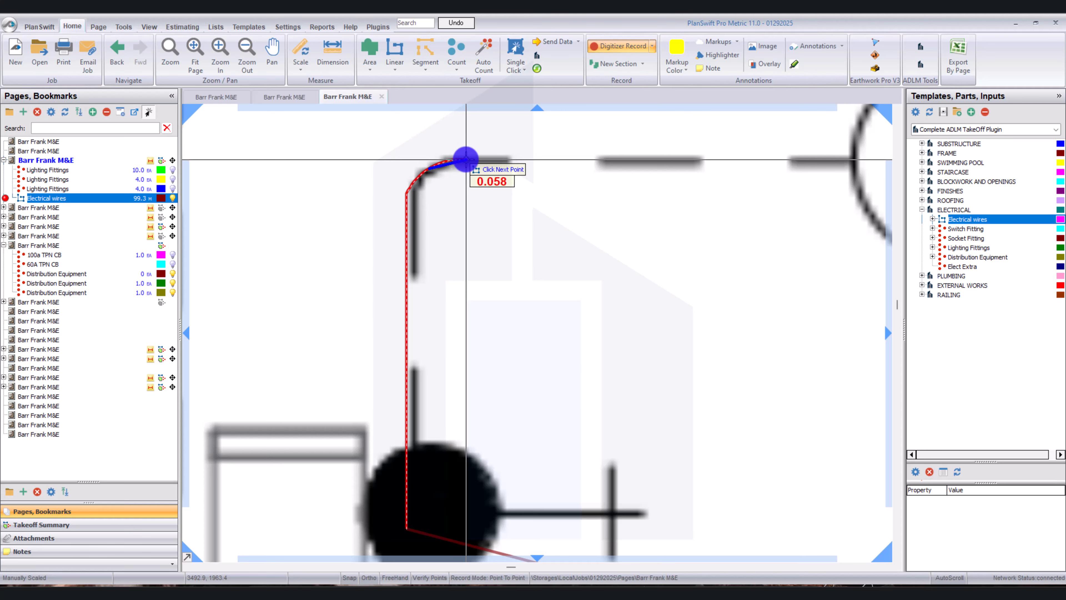
scroll(462, 159, "down", 2)
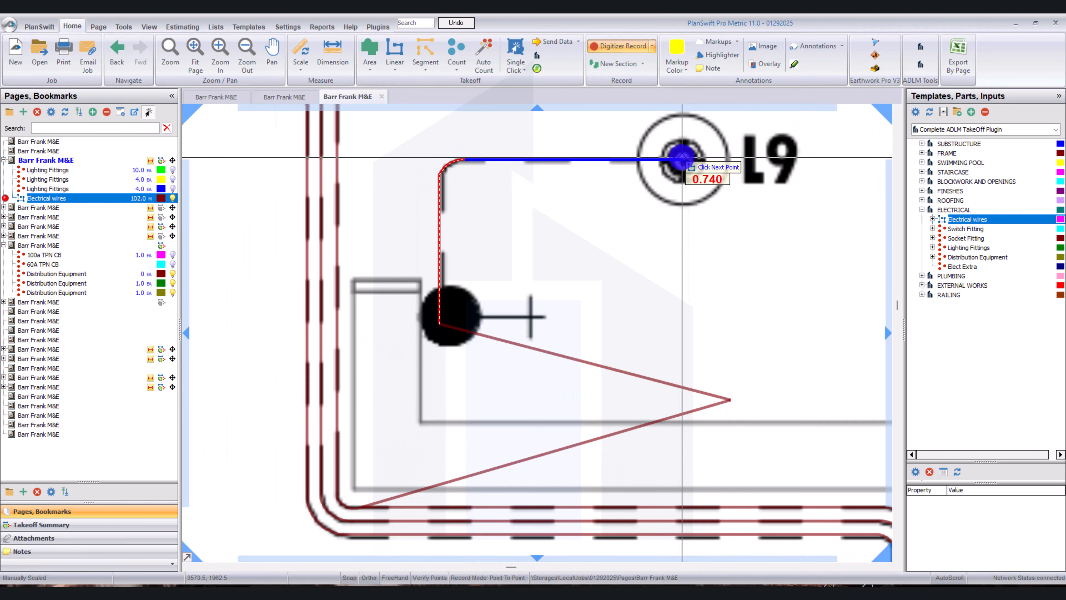
key("c")
Run a wire from the guestroom door switch about 1.39 m along the dashed circuit line and around its arc bend.
scroll(662, 217, "down", 6)
left_click_drag(661, 217, 481, 200)
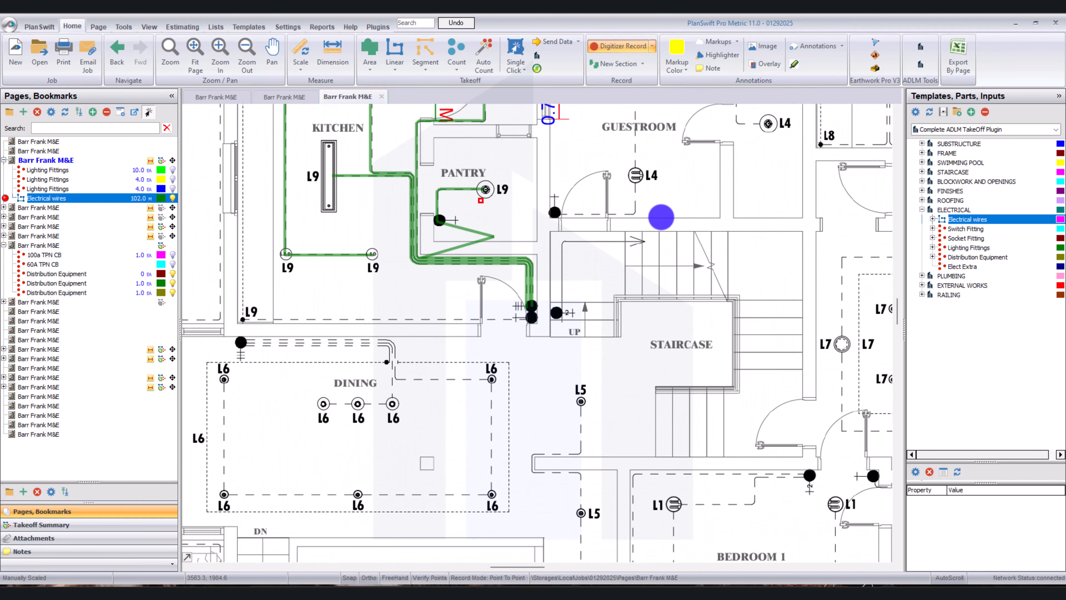
scroll(623, 223, "up", 4)
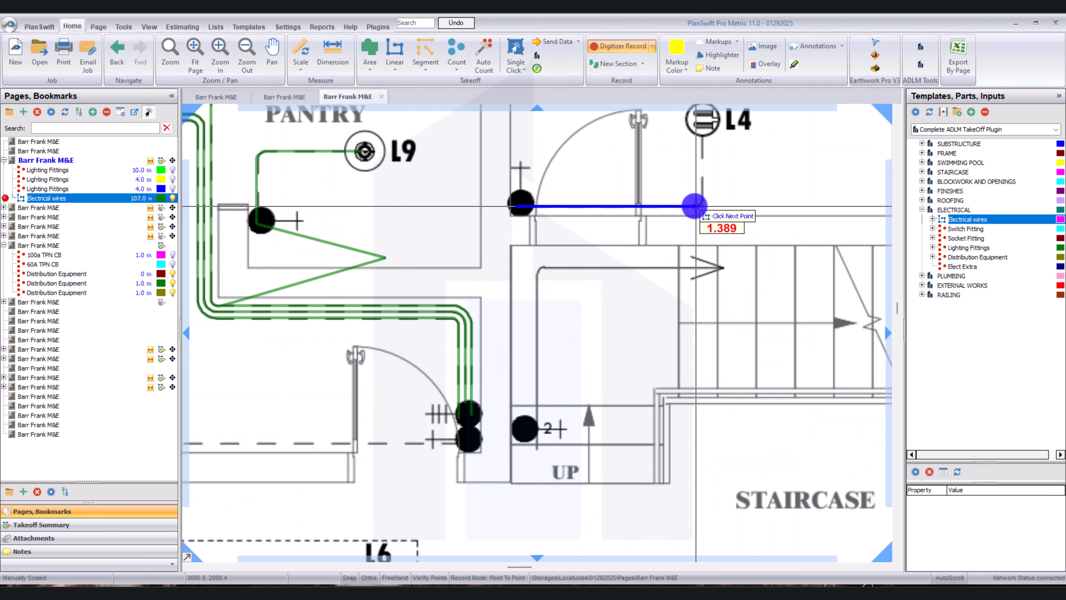
left_click(694, 206)
scroll(697, 205, "up", 5)
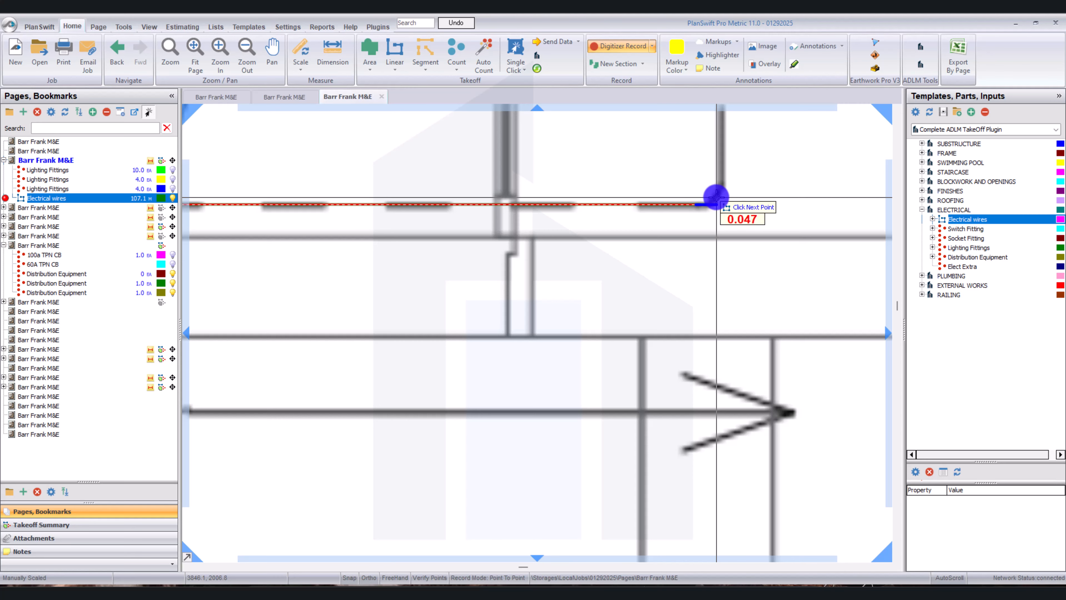
scroll(716, 196, "up", 3)
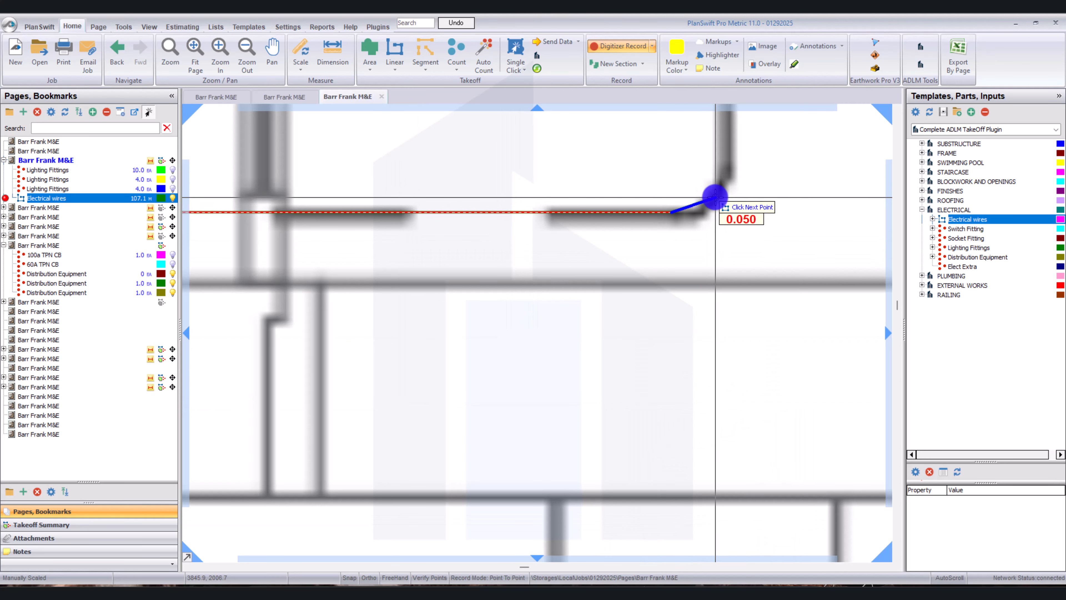
key("a")
left_click(708, 202)
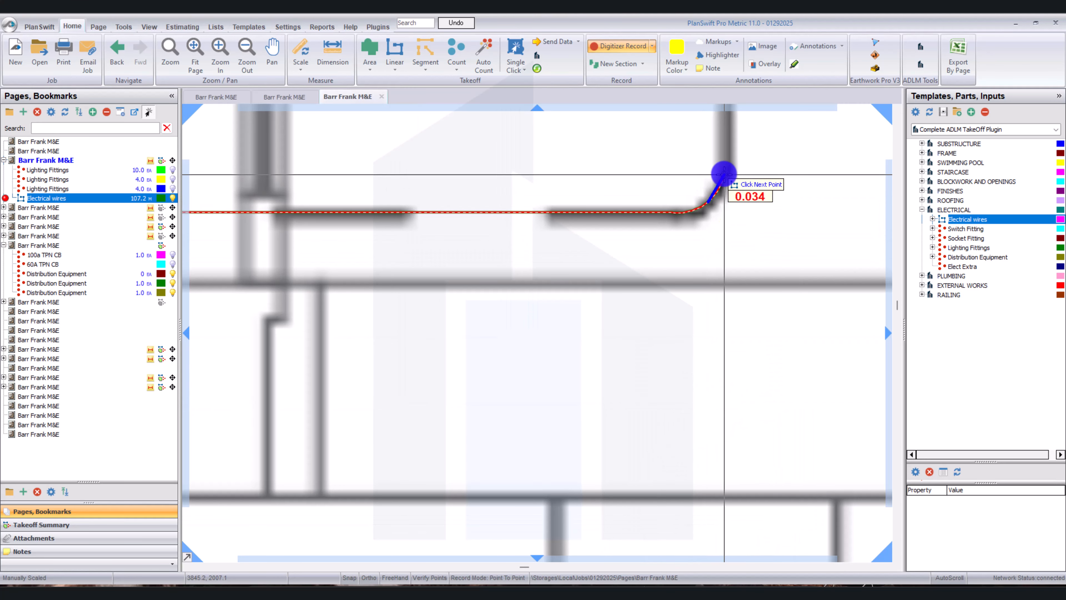
left_click(724, 174)
Continue the guestroom wire straight up from the bend and end it at the L4 fitting.
scroll(723, 175, "down", 3)
key("Right")
key("Right")
key("Right")
key("Right")
key("Right")
key("Right")
key("Right")
key("Up")
key("Up")
key("Up")
key("Up")
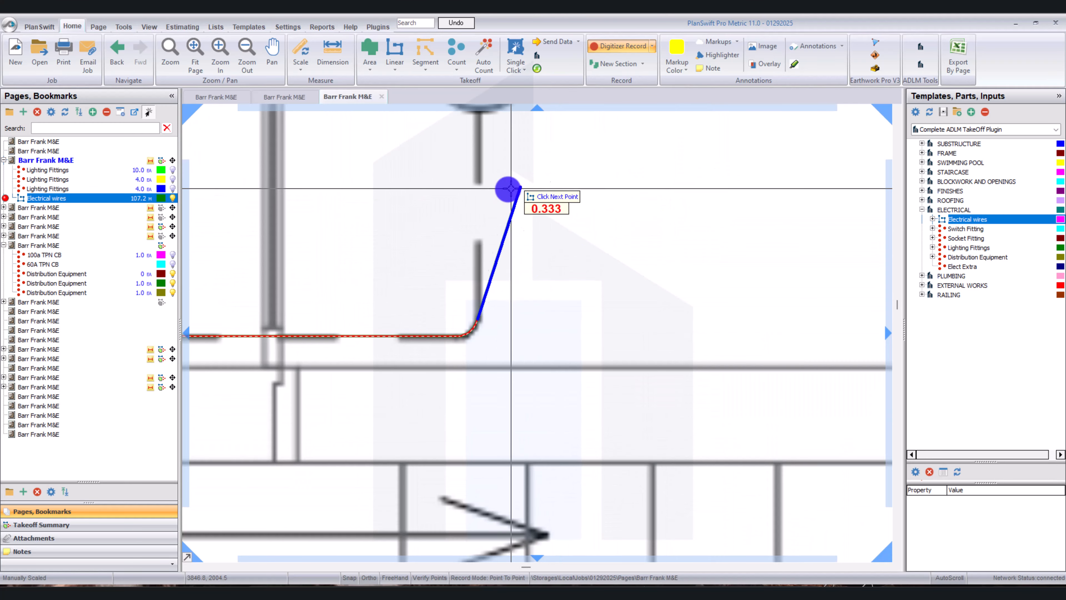
scroll(510, 189, "down", 2)
left_click(491, 137)
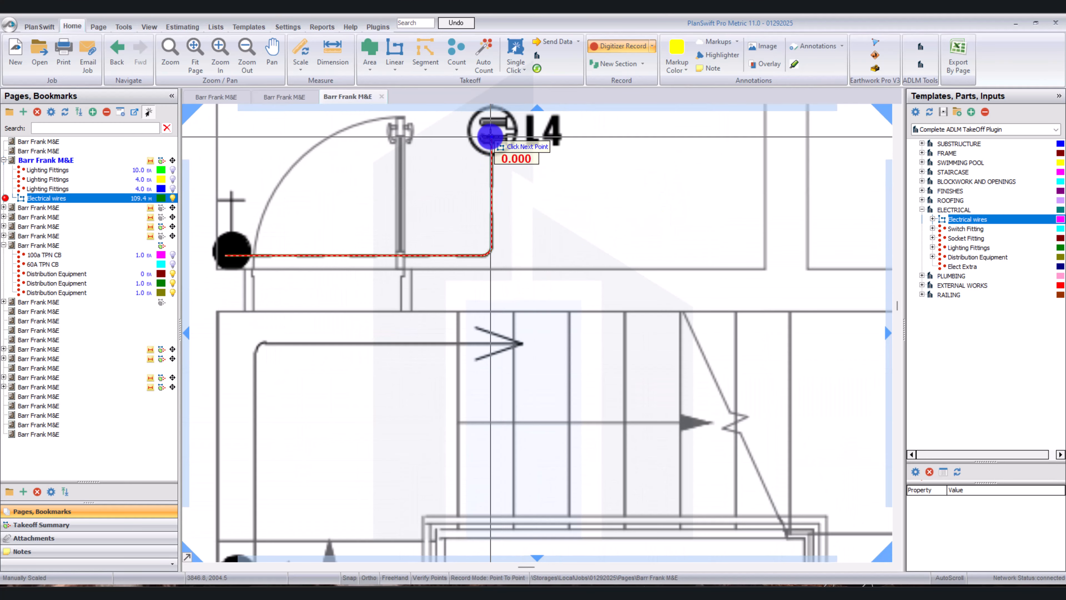
Start the outer dining wire at the dining switch and trace it along the wall and around the arc corner.
scroll(491, 137, "down", 4)
scroll(340, 237, "up", 3)
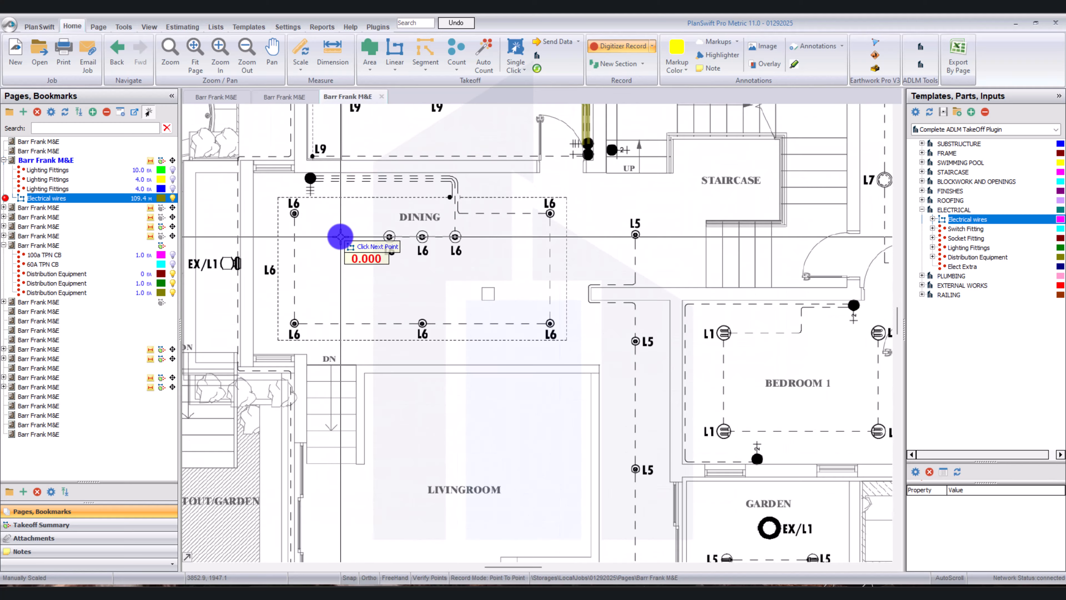
scroll(310, 177, "up", 3)
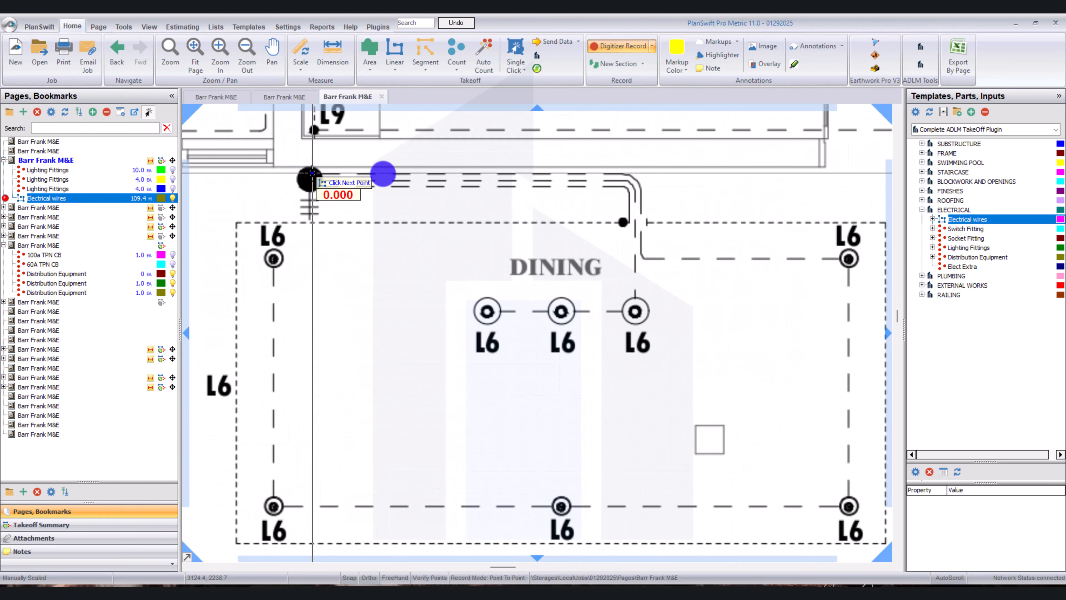
left_click(312, 172)
left_click(627, 171)
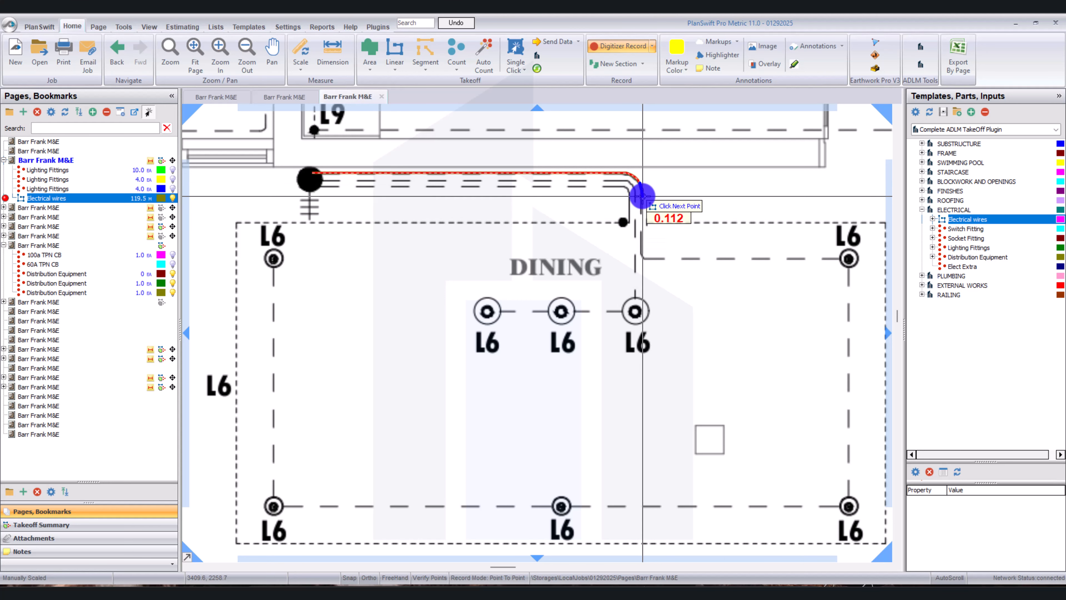
scroll(637, 194, "up", 3)
left_click(636, 174)
Continue the outer dining wire down from the corner and around the second arc bend toward the L6 fittings.
scroll(636, 174, "down", 2)
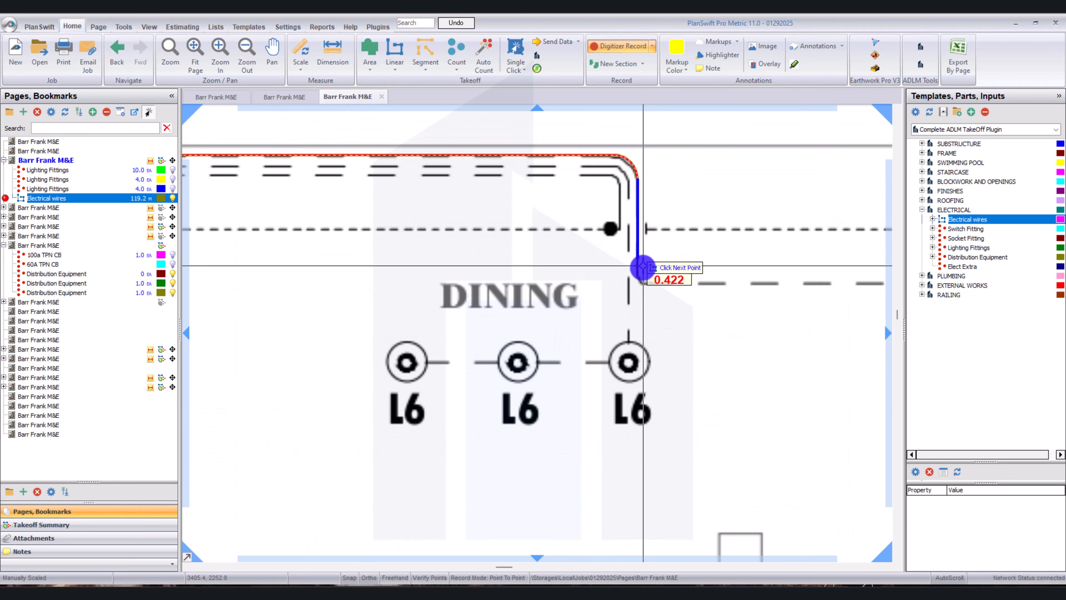
left_click(639, 278)
scroll(639, 278, "up", 3)
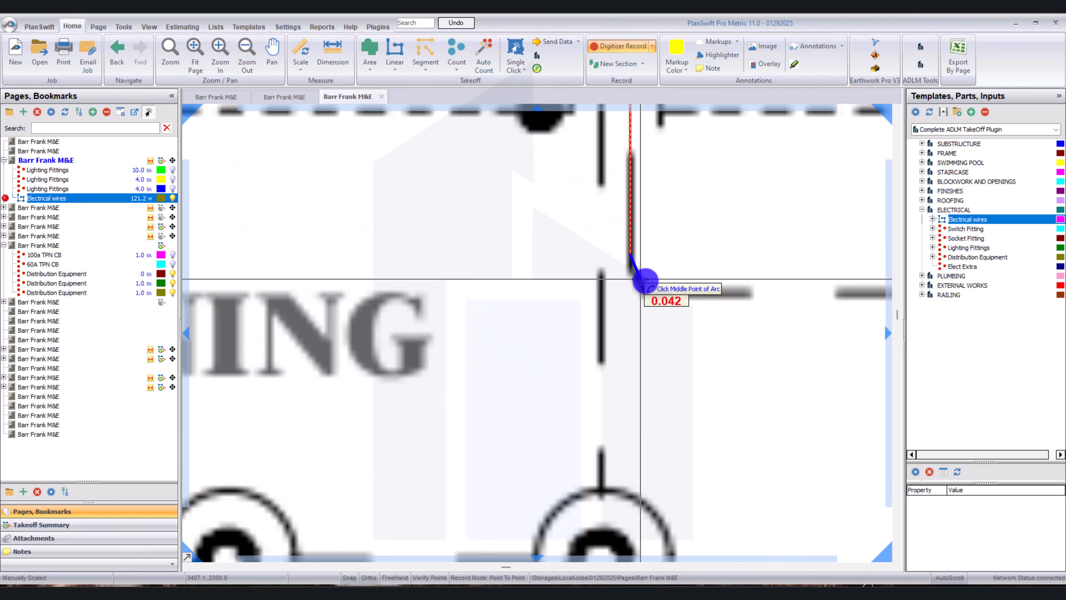
left_click(652, 290)
scroll(654, 292, "down", 3)
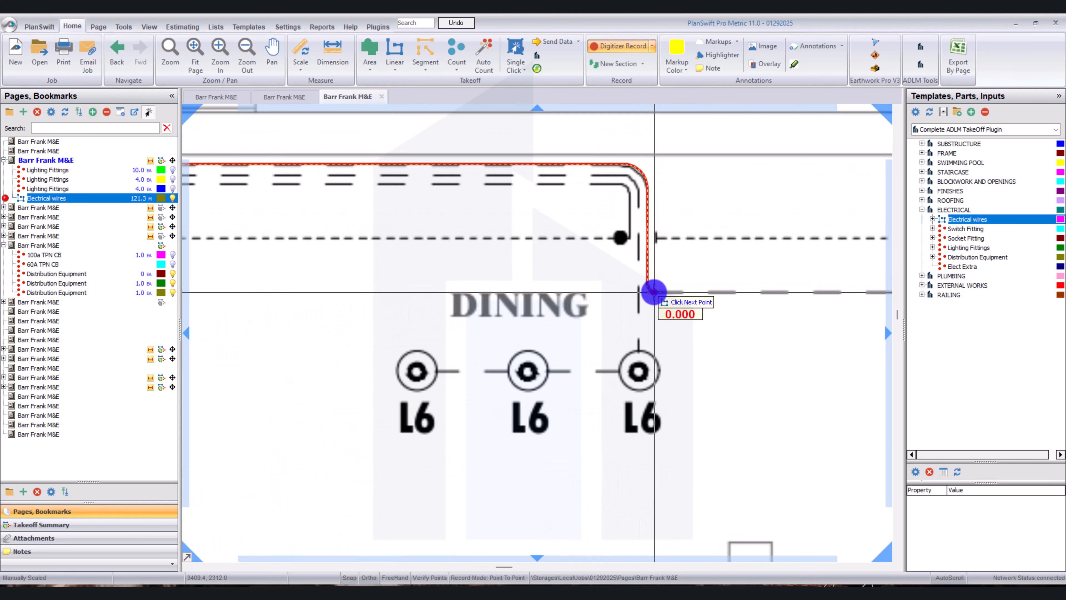
Trace the outer dining wire around the perimeter L6 fittings, ending at the fitting nearest the switch.
mouse_move(655, 292)
left_mouse_down()
mouse_move(646, 291)
mouse_move(657, 293)
left_mouse_up()
left_click(593, 209)
scroll(593, 209, "down", 2)
left_click(598, 374)
left_click_drag(213, 375, 540, 363)
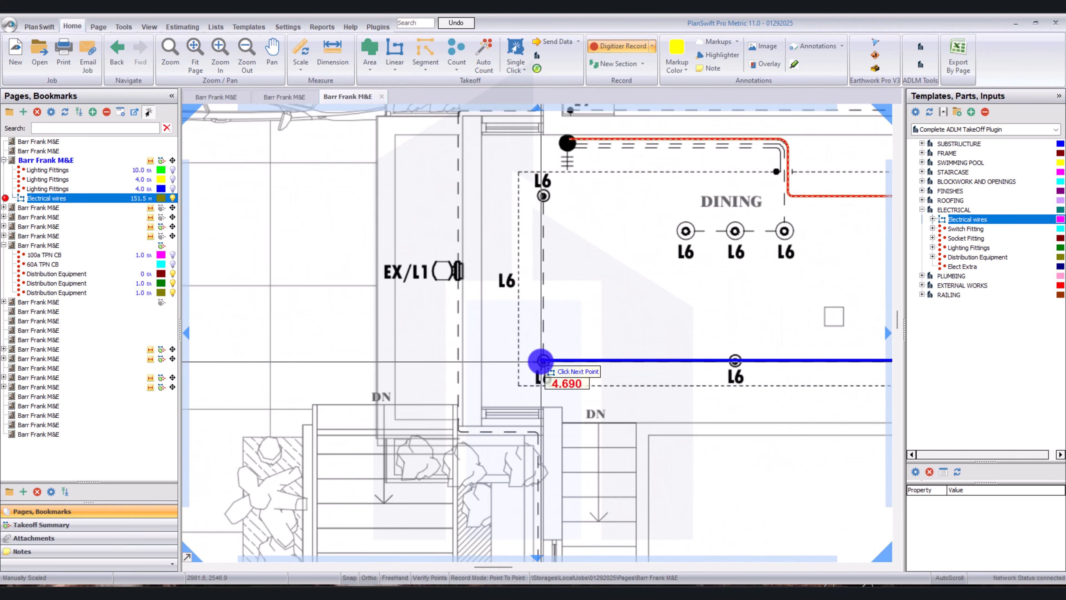
left_click(540, 362)
left_click(540, 197)
Trace the innermost dining wire from the switch, around its arc bend, to the LED strip connection dot.
scroll(574, 147, "up", 2)
left_click_drag(655, 164, 564, 145)
scroll(564, 144, "up", 2)
left_click(426, 121)
left_click_drag(747, 126, 638, 170)
left_click(780, 166)
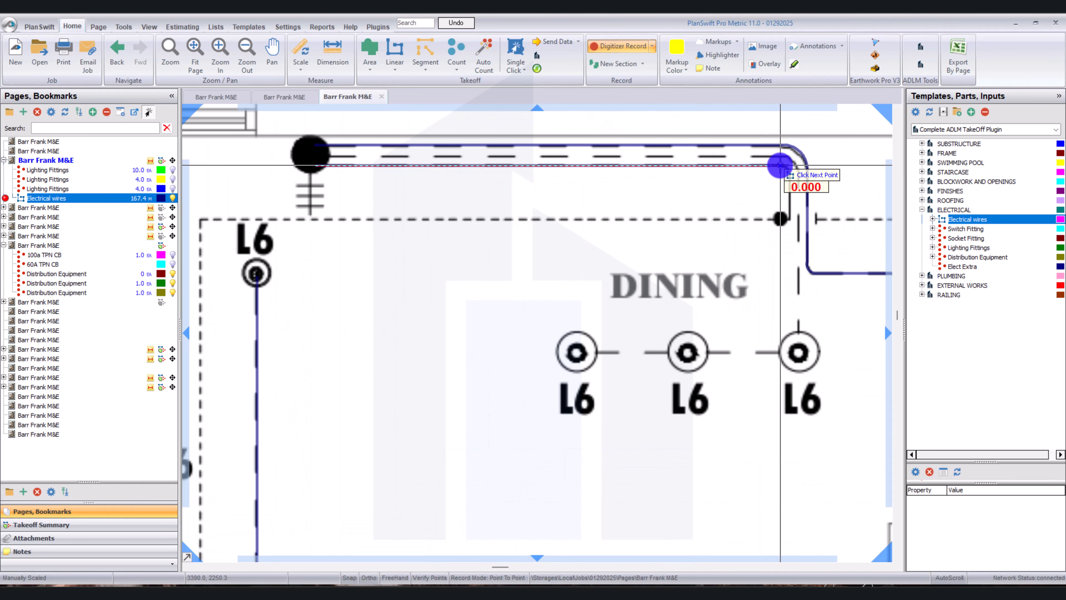
scroll(777, 161, "up", 1)
left_click(798, 190)
left_click(798, 249)
Trace the middle dining wire from the switch along the wall and around its arc bend.
scroll(798, 249, "down", 2)
left_click(487, 208)
scroll(466, 202, "down", 1)
left_click(684, 203)
scroll(698, 226, "up", 4)
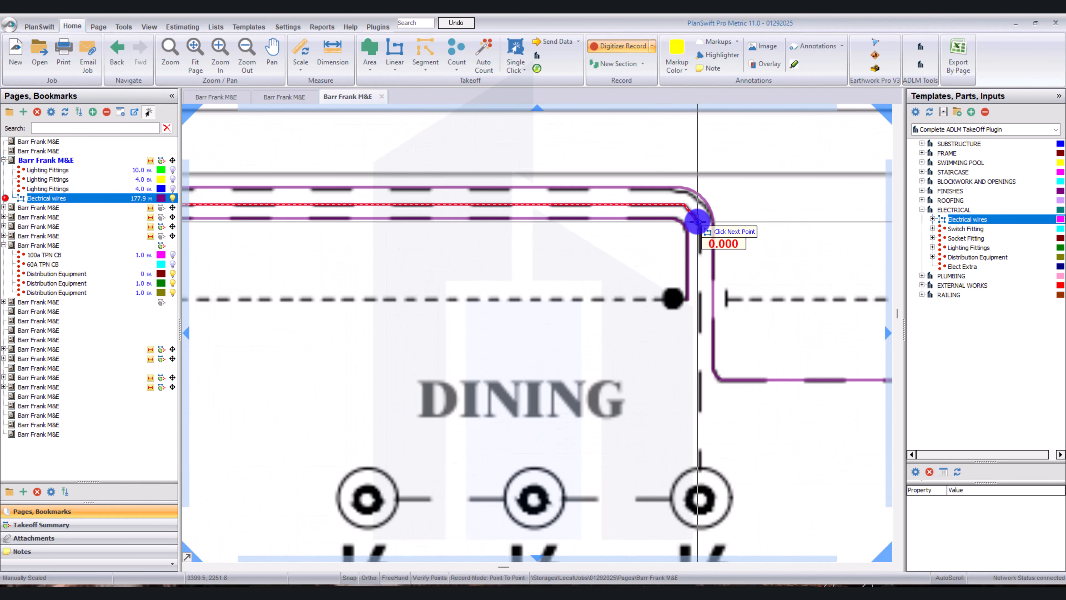
left_click(698, 226)
Continue the middle dining wire down to the nearest central L6 fitting and across all three central fittings.
scroll(698, 226, "down", 3)
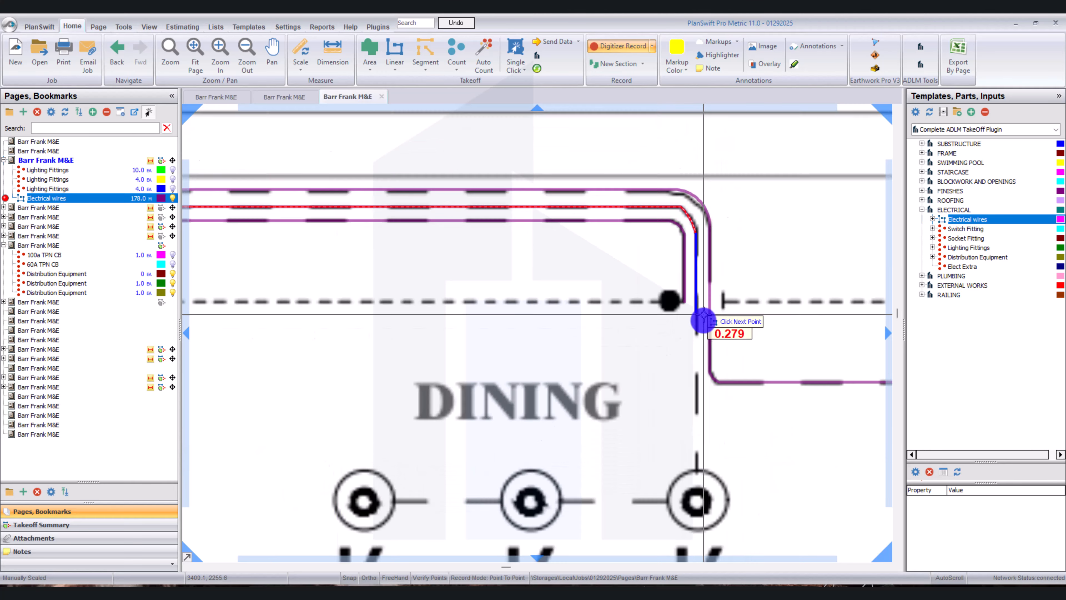
scroll(702, 319, "down", 2)
left_click(700, 400)
left_click(552, 400)
Run a connecting wire from the dining L6 fitting nearest the staircase across to the pantry wire.
scroll(552, 400, "down", 2)
left_click(715, 375)
left_click(791, 376)
Open the Ground Floor Lighting Layout page with the full takeoff and examine the traced wiring, LED strips and fittings.
left_click(46, 207)
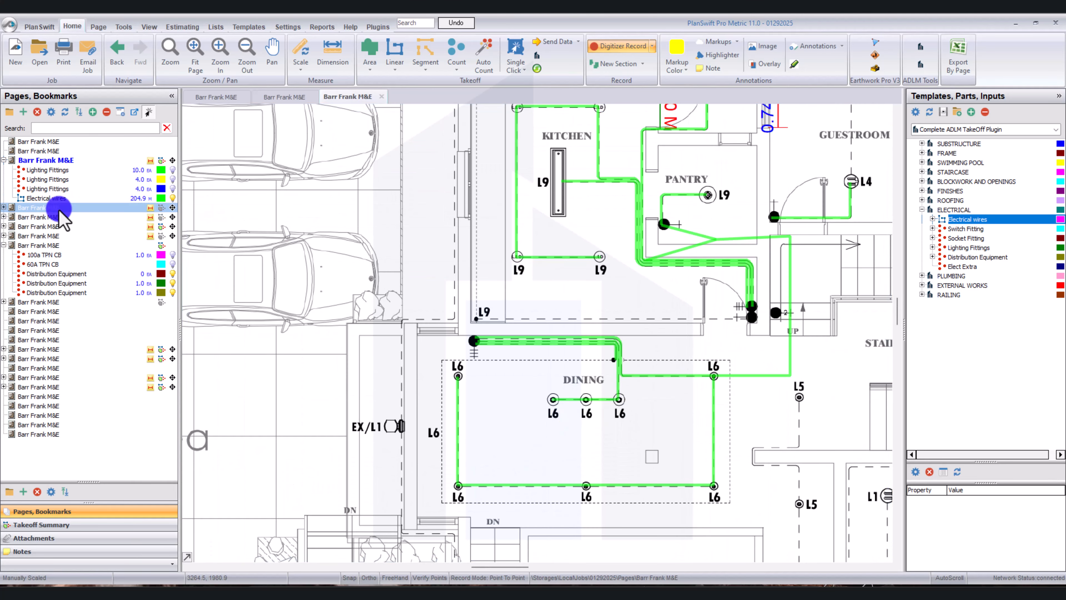
left_click(448, 281)
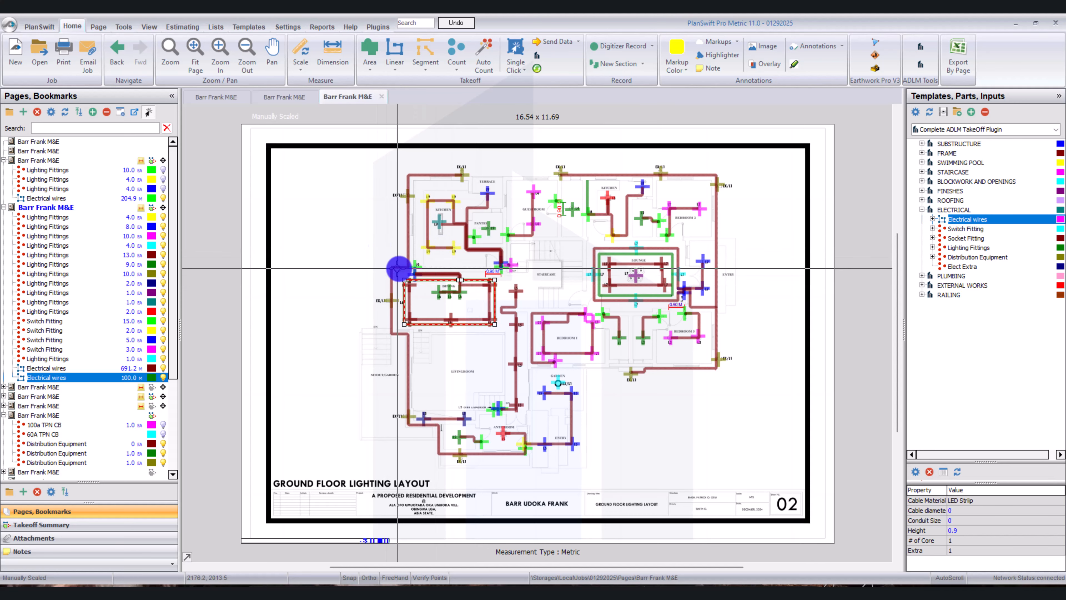
scroll(536, 271, "up", 2)
left_click_drag(534, 270, 534, 270)
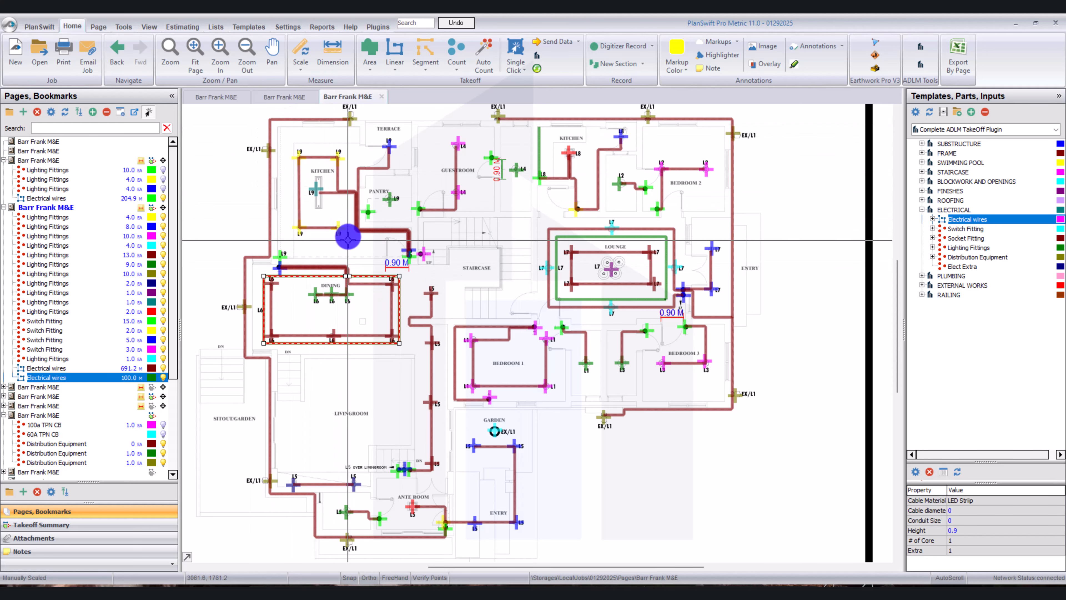
scroll(339, 304, "down", 2)
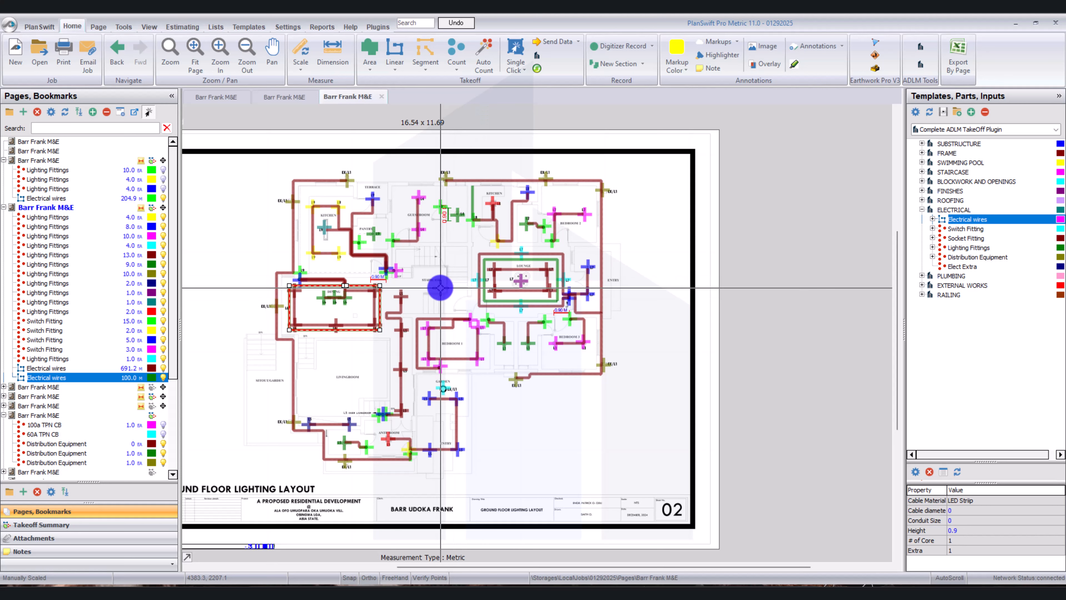
left_click(449, 272)
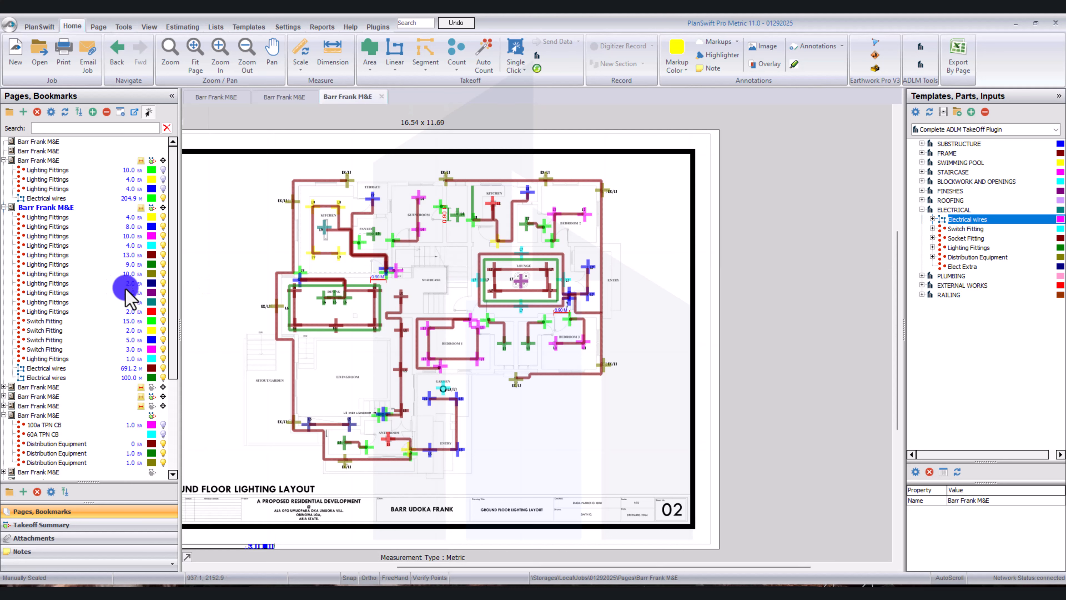
Open the Ground Floor Power Layout page with its full takeoff and inspect the RC1 socket wire in Bedroom 1.
left_click(86, 311)
left_click(75, 359)
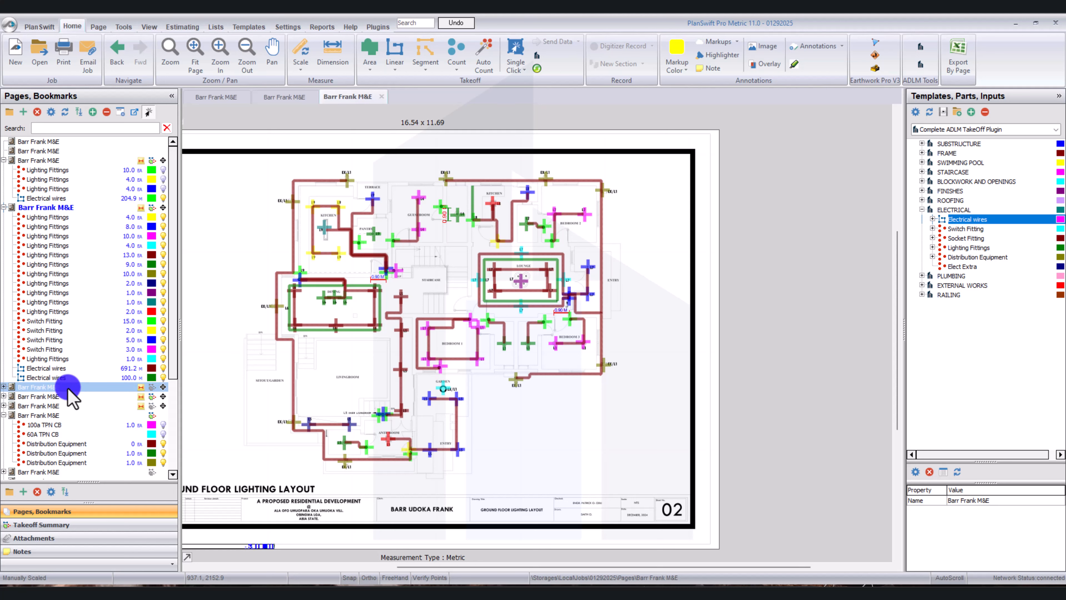
left_click(77, 386)
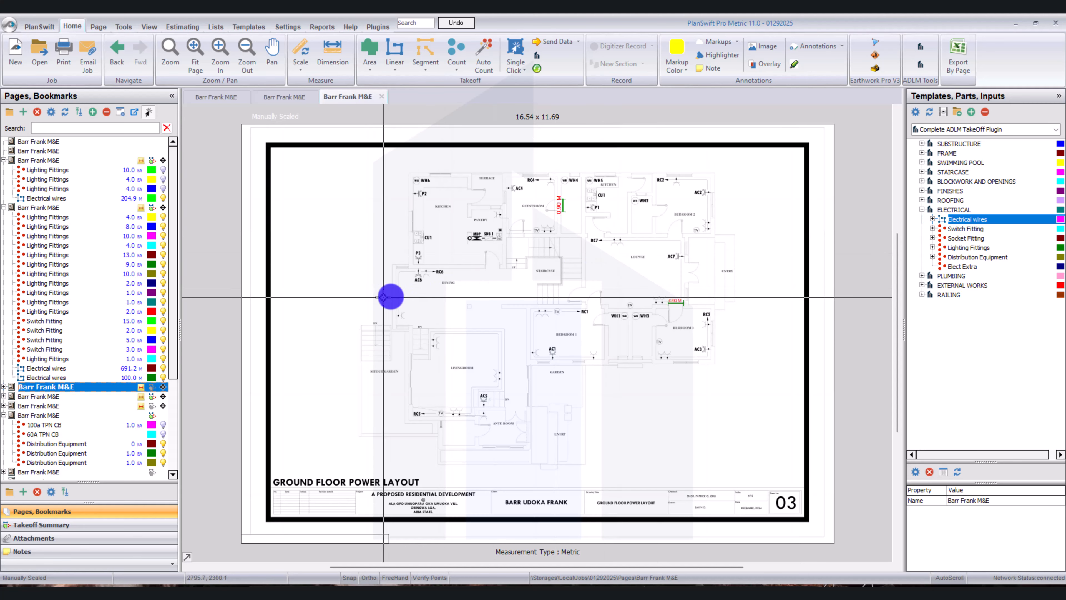
left_click(152, 389)
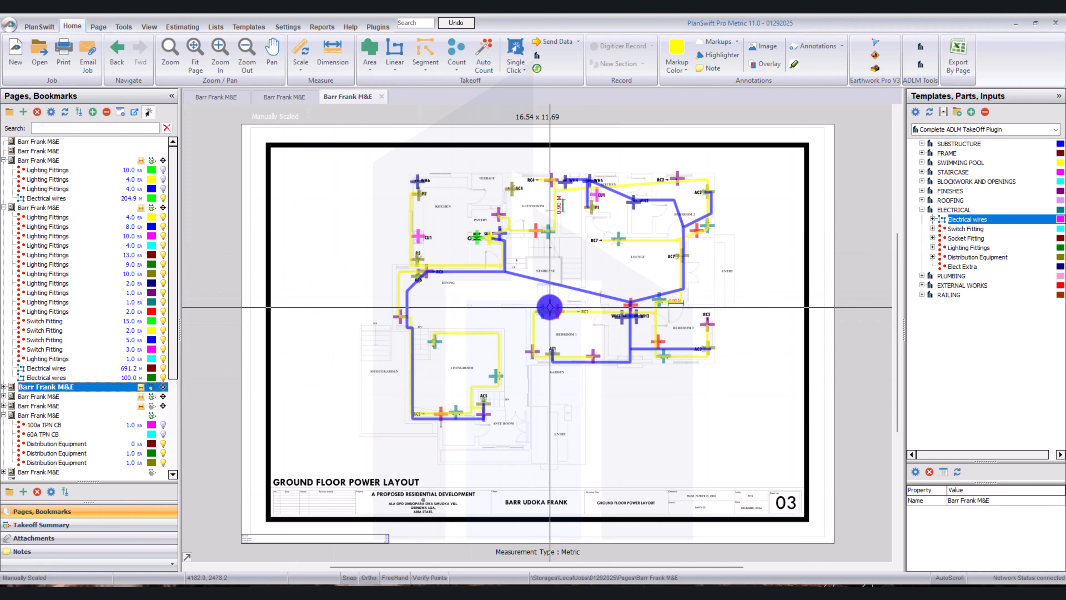
scroll(618, 315, "up", 2)
scroll(618, 315, "up", 2)
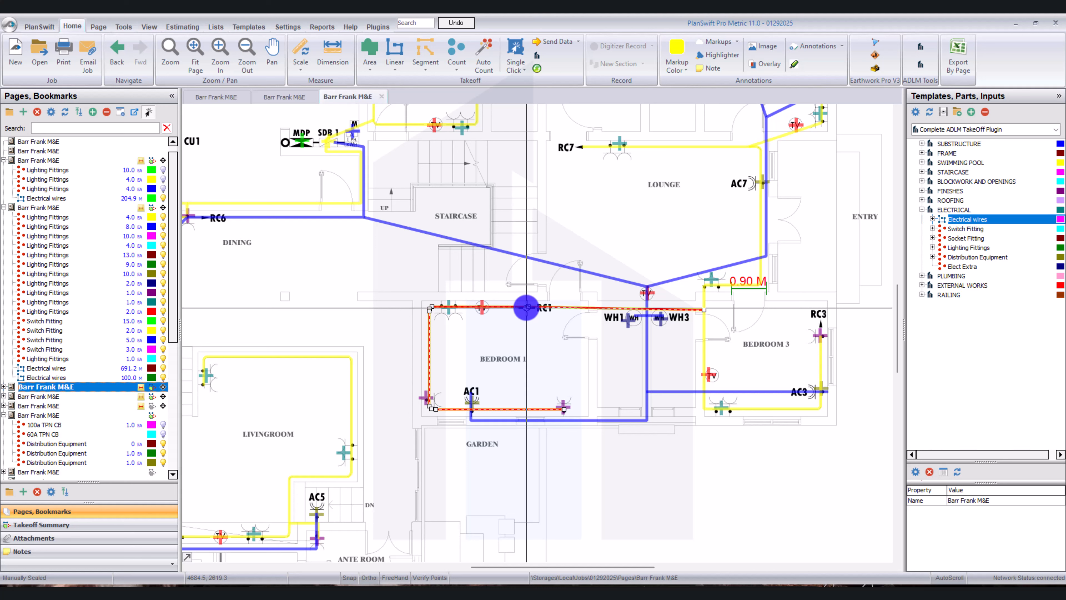
left_click(526, 308)
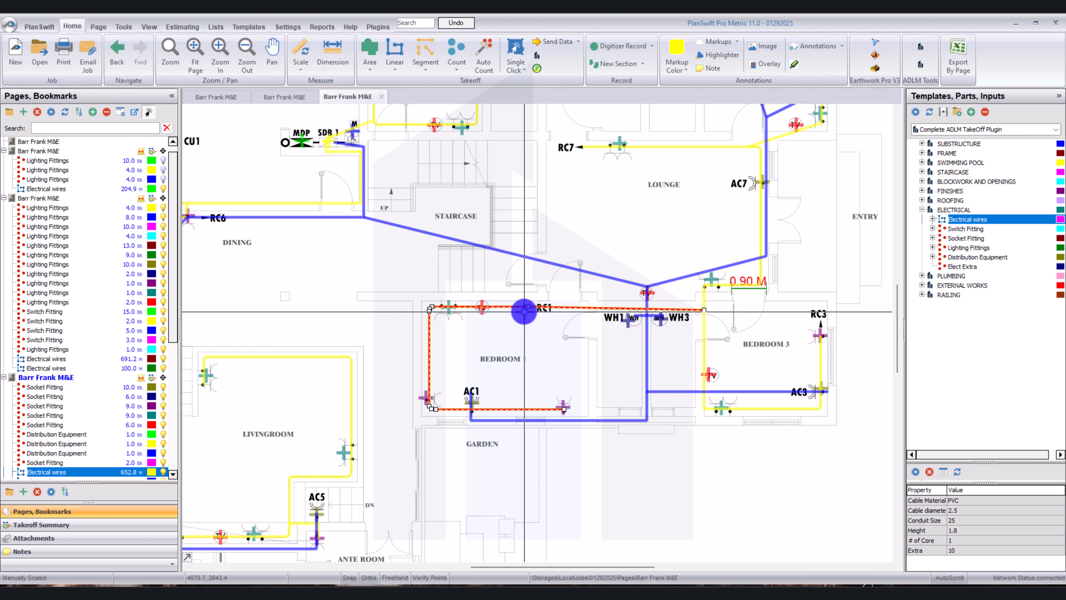
Check the cable sizes on the Distribution Board page, and return to the Ground Floor Power Layout to view the matching circuit wires.
left_click(289, 101)
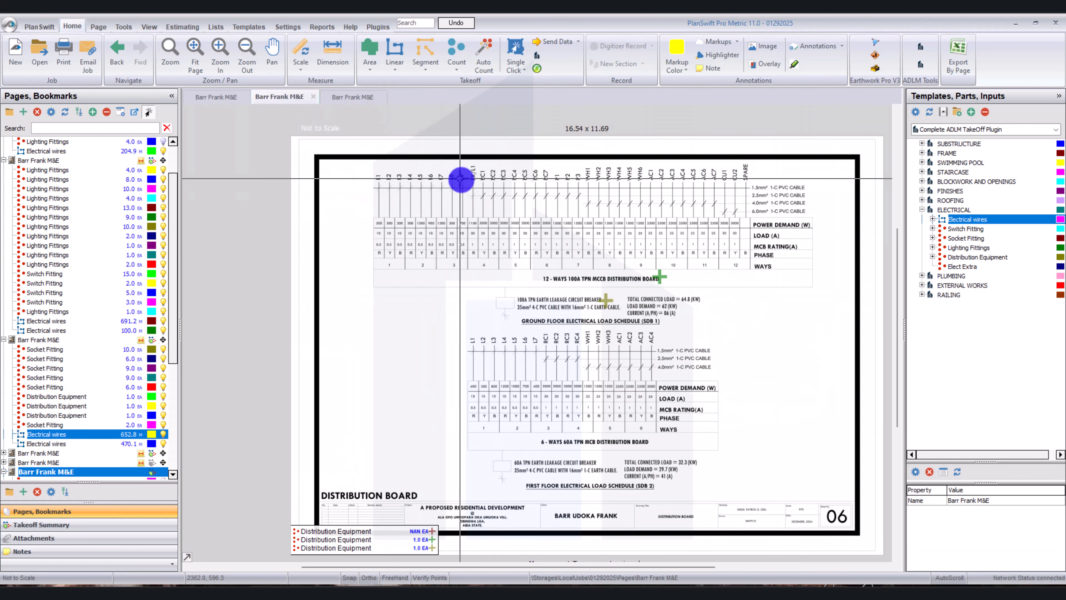
scroll(499, 188, "up", 2)
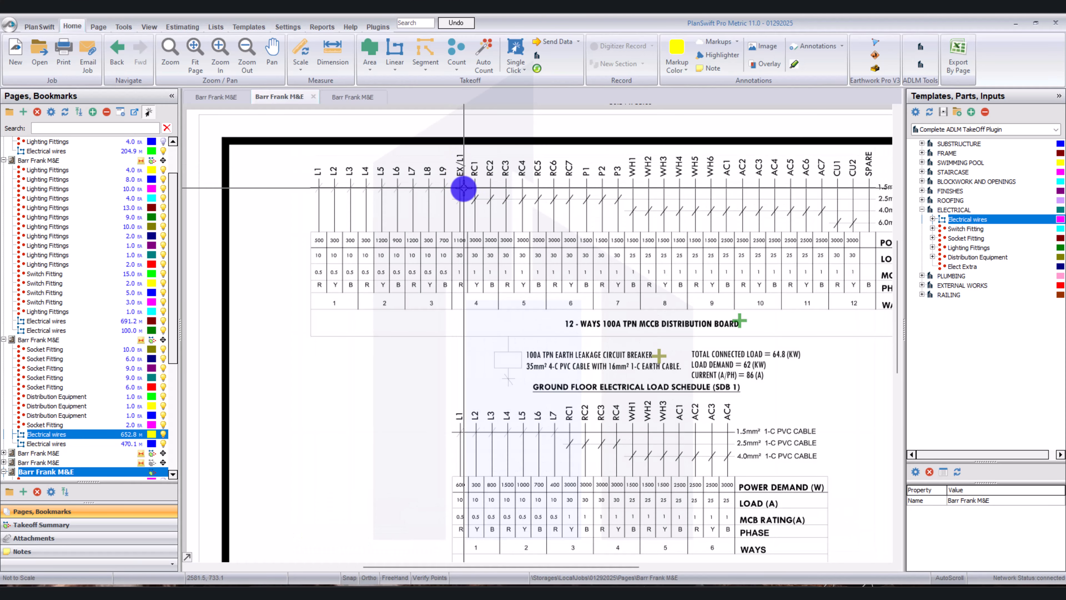
scroll(462, 176, "down", 2)
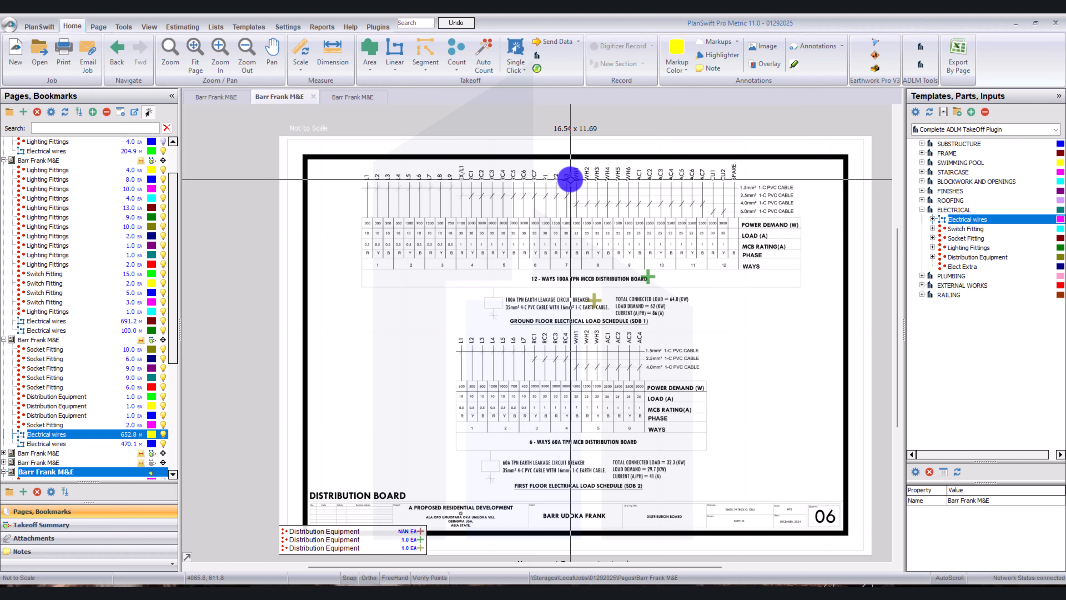
left_click(342, 97)
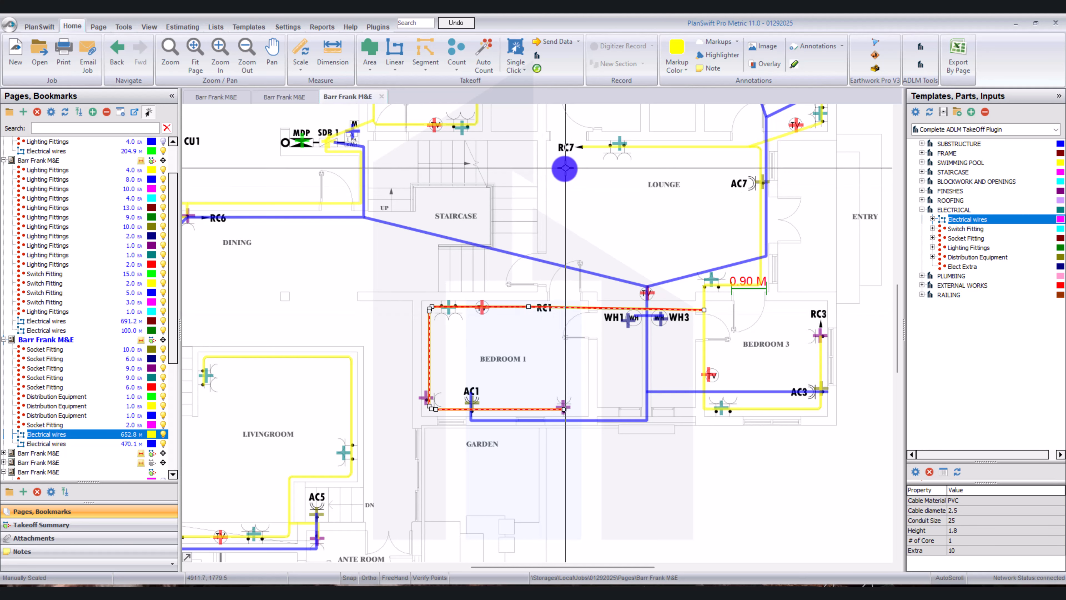
scroll(566, 157, "down", 2)
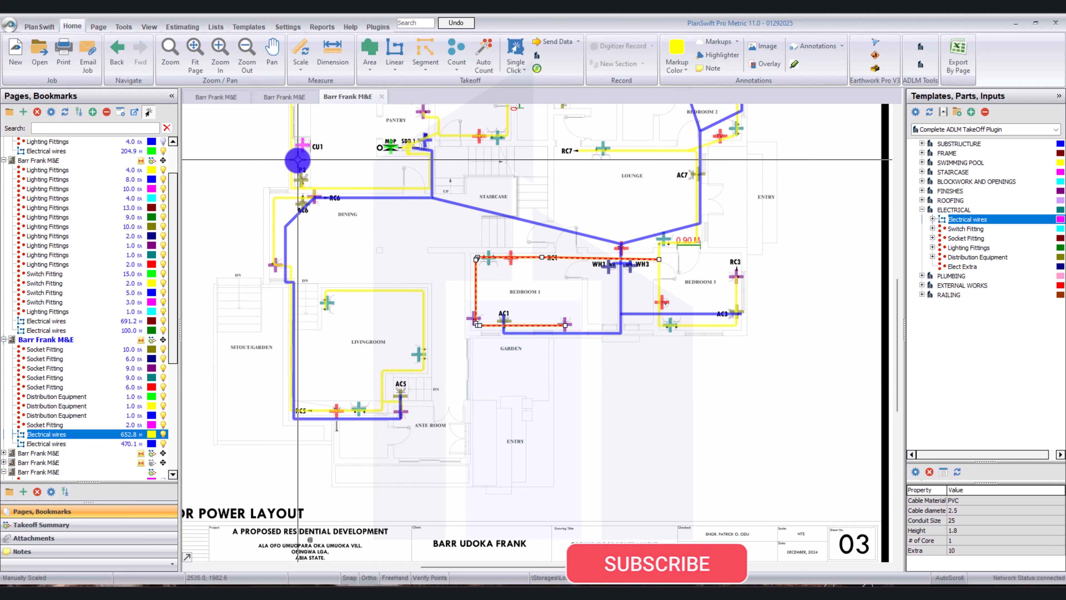
Reopen the Distribution Board page and examine the circuits and cable sizes in the SDB 1 and SDB 2 load schedules.
left_click(296, 96)
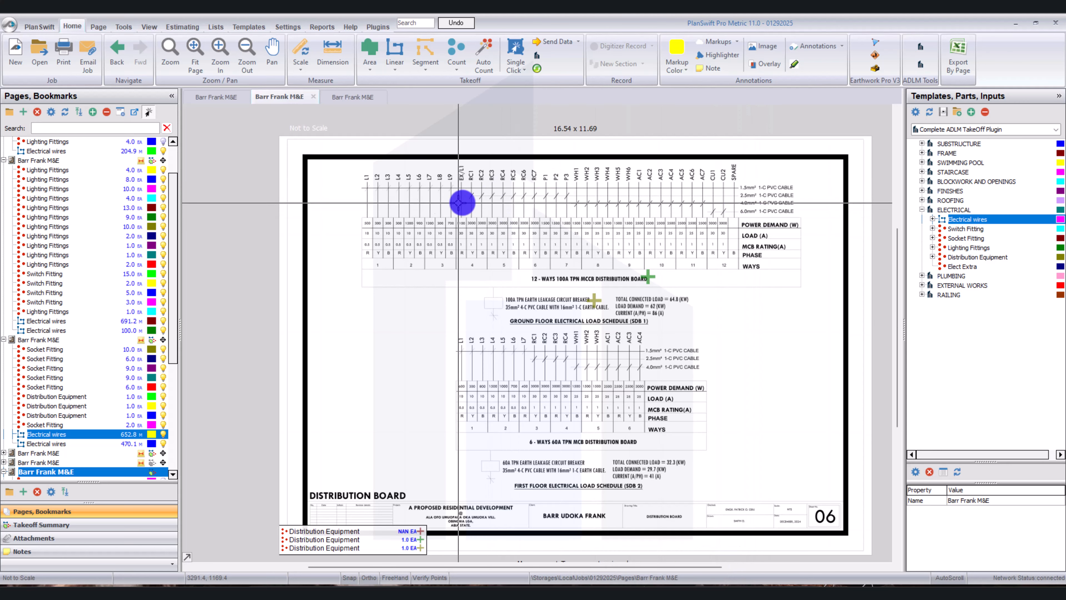
scroll(664, 253, "up", 2)
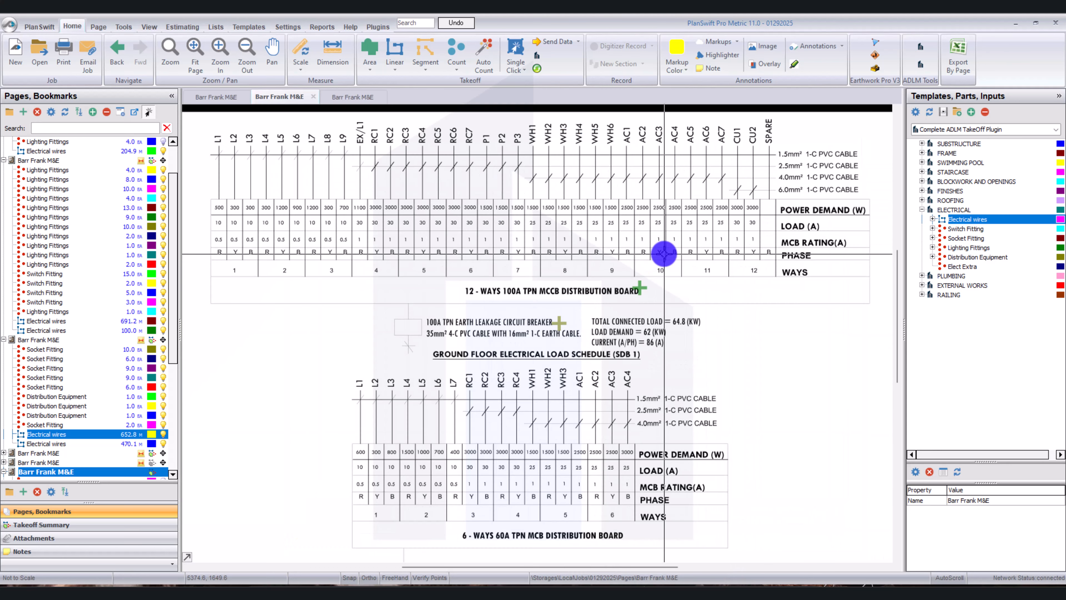
scroll(664, 254, "up", 1)
scroll(665, 254, "down", 1)
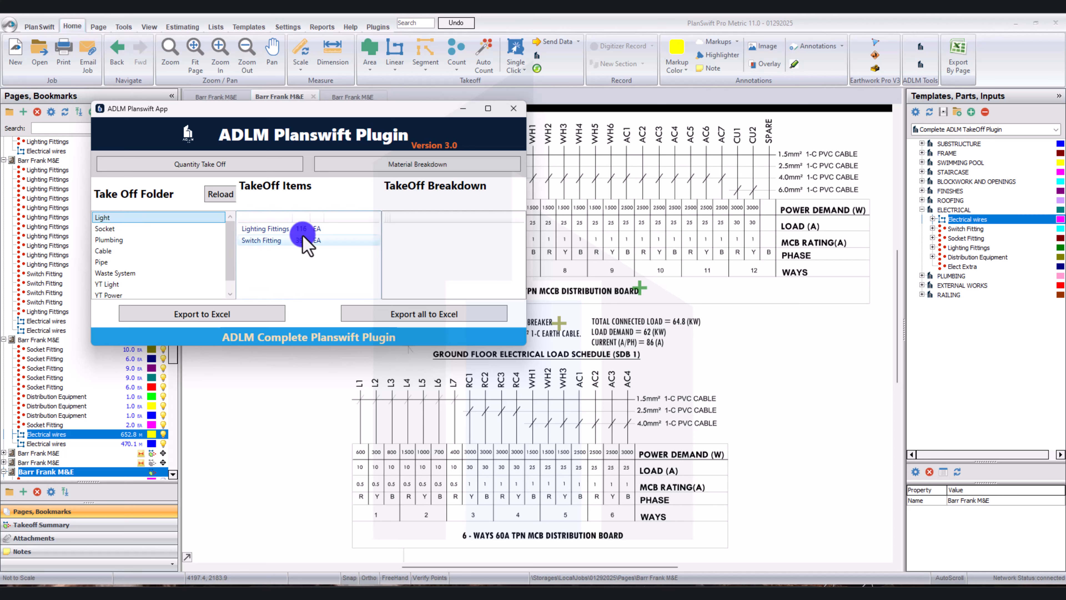
In the ADLM Planswift Plugin, review the Light folder's Lighting Fittings and Switch Fitting breakdowns, enlarging the window to show the quantities.
left_click(302, 229)
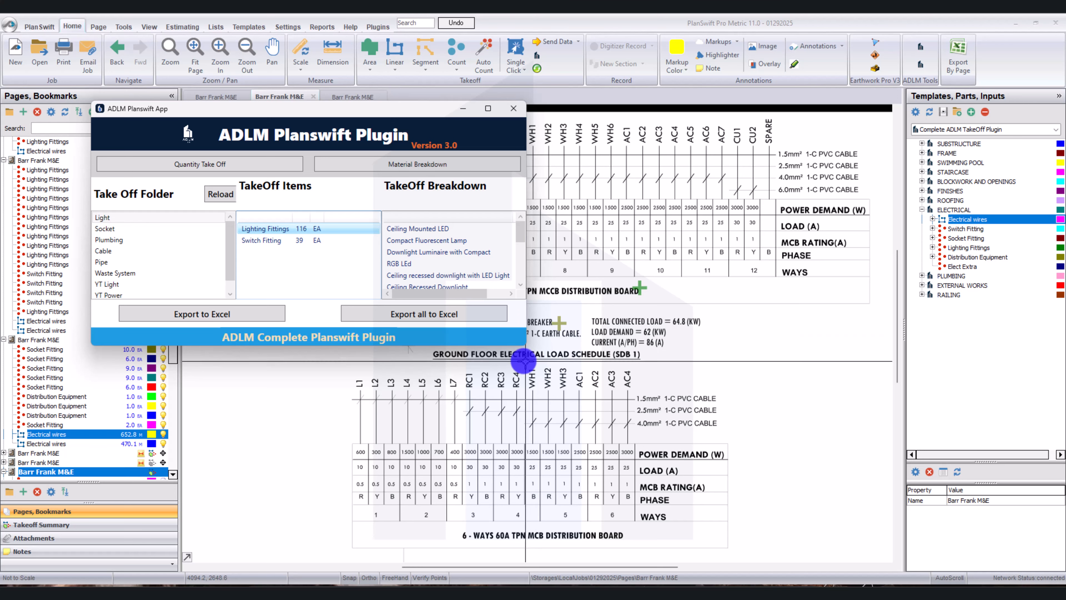
mouse_move(525, 347)
left_mouse_down()
mouse_move(569, 466)
mouse_move(636, 479)
mouse_move(578, 386)
mouse_move(500, 488)
mouse_move(311, 226)
mouse_move(345, 443)
mouse_move(613, 505)
mouse_move(548, 477)
mouse_move(471, 464)
left_mouse_up()
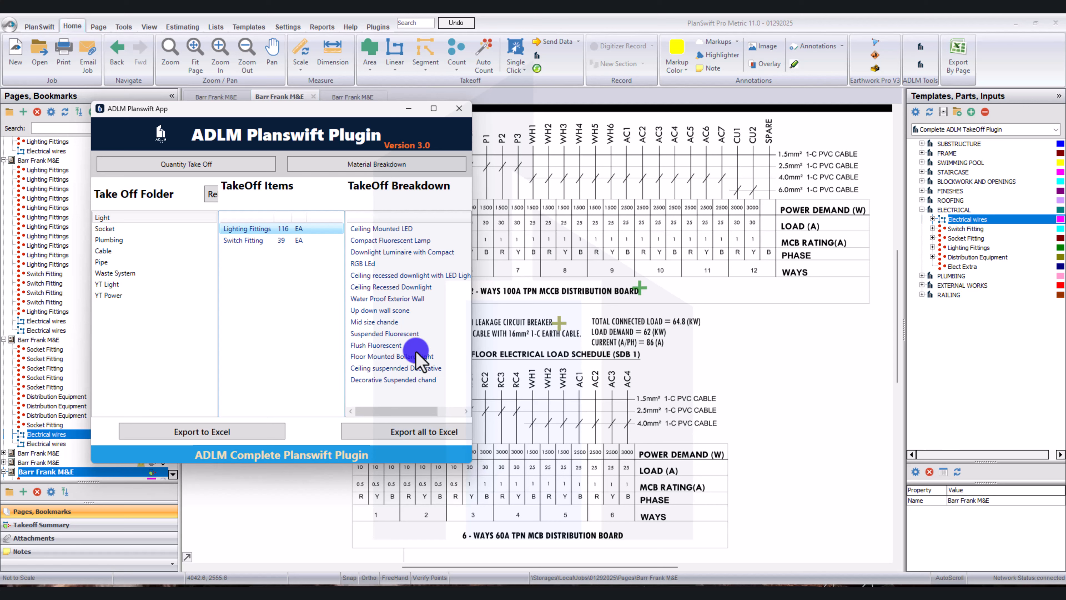
left_click_drag(473, 323, 608, 332)
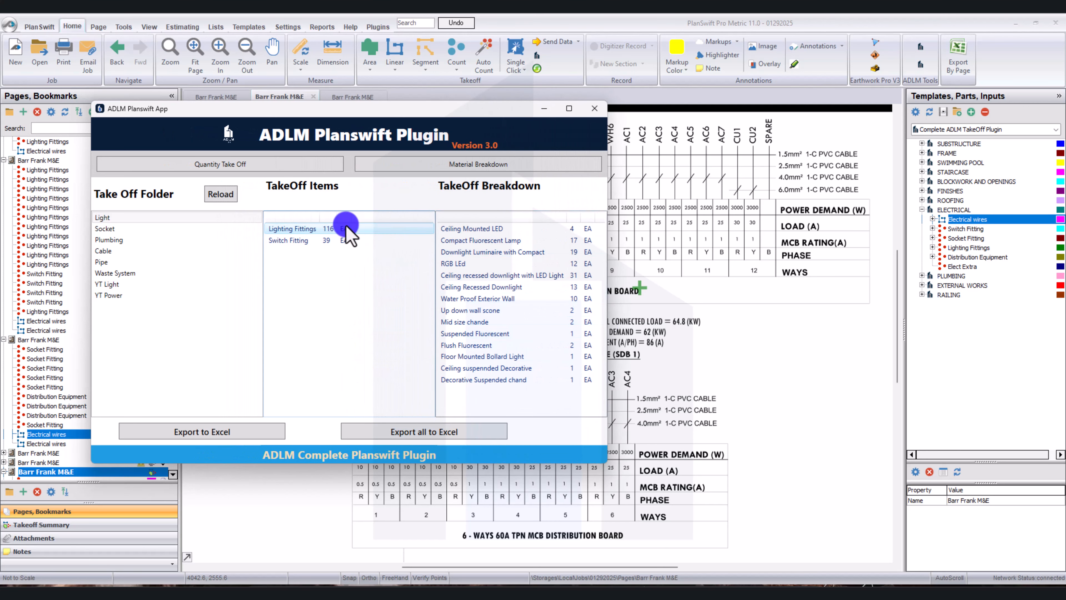
left_click(340, 238)
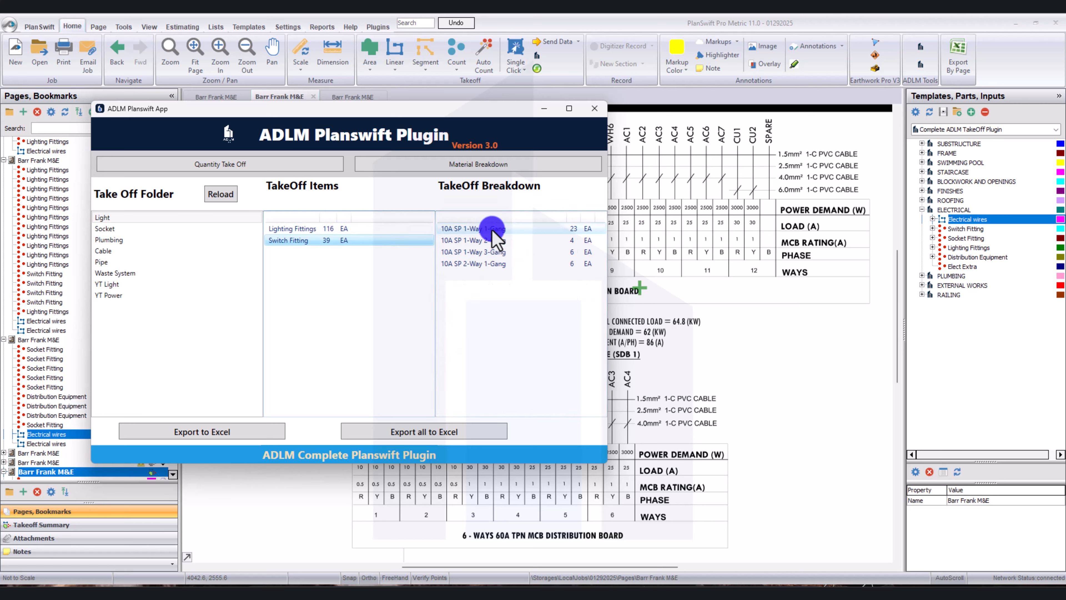
left_click(488, 252)
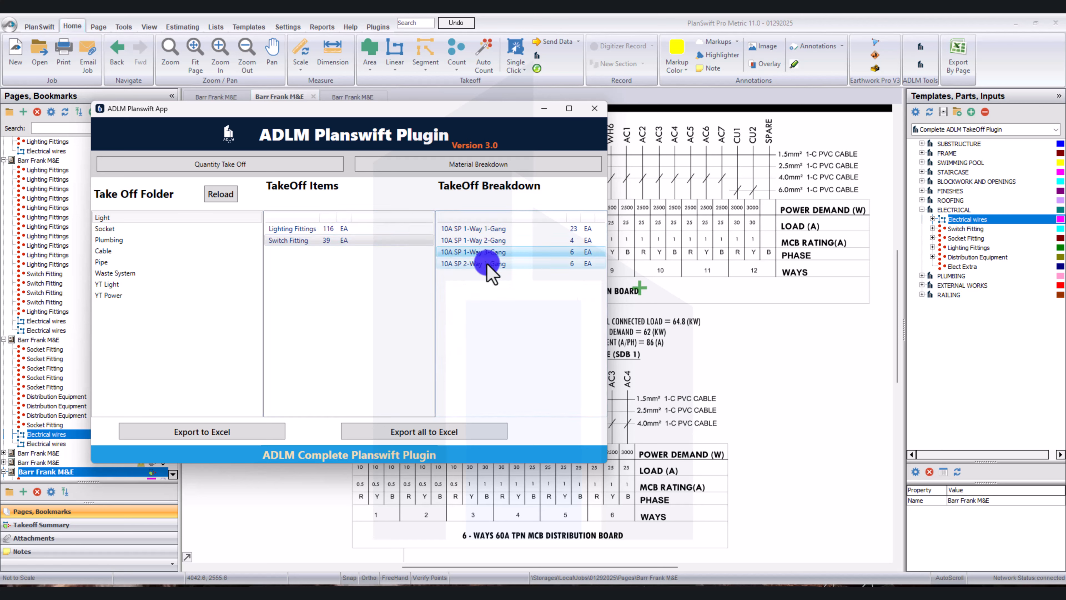
left_click(396, 227)
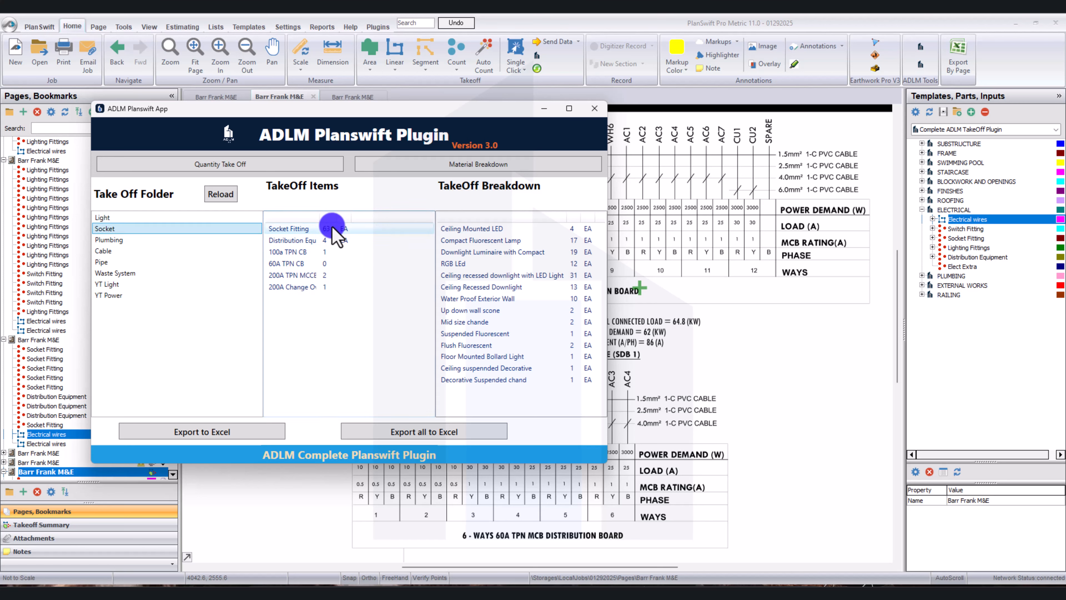
Review the Socket folder's breakdowns for distribution equipment, circuit breakers, change-over switch and socket fittings.
left_click(334, 241)
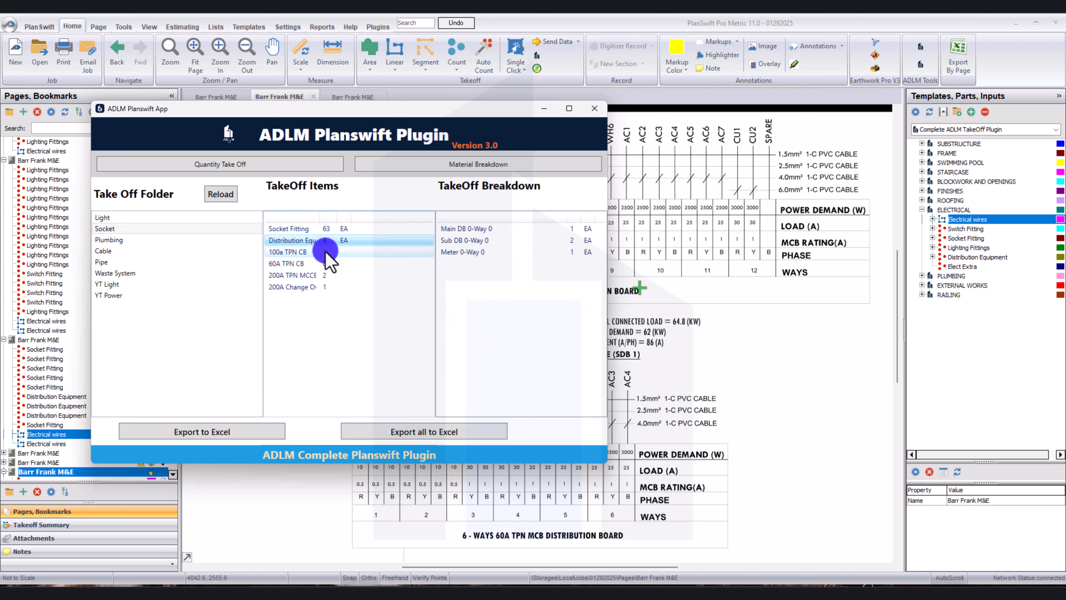
left_click(326, 251)
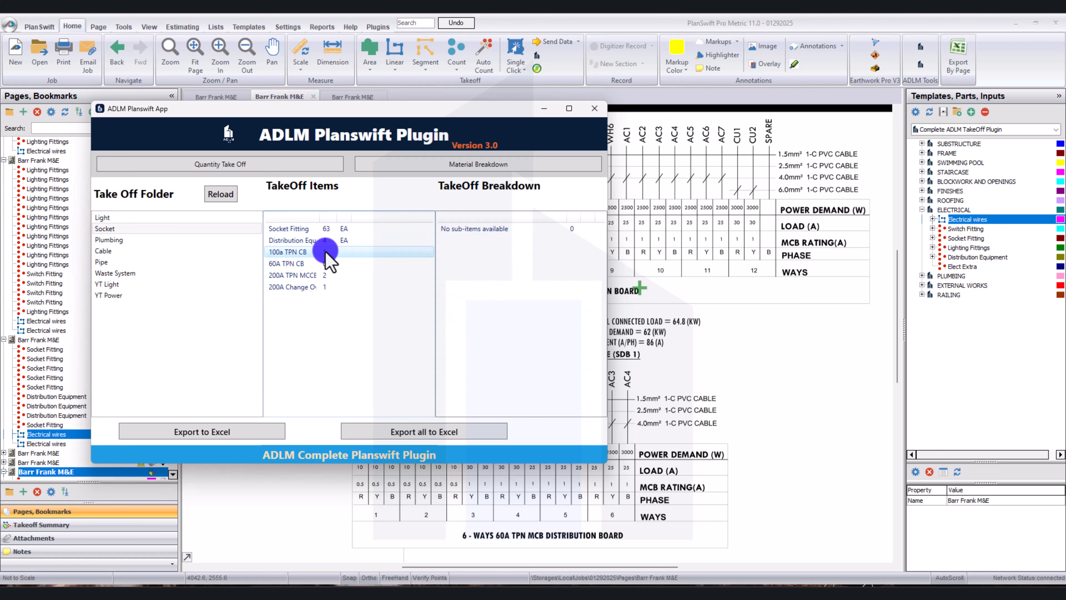
left_click(328, 275)
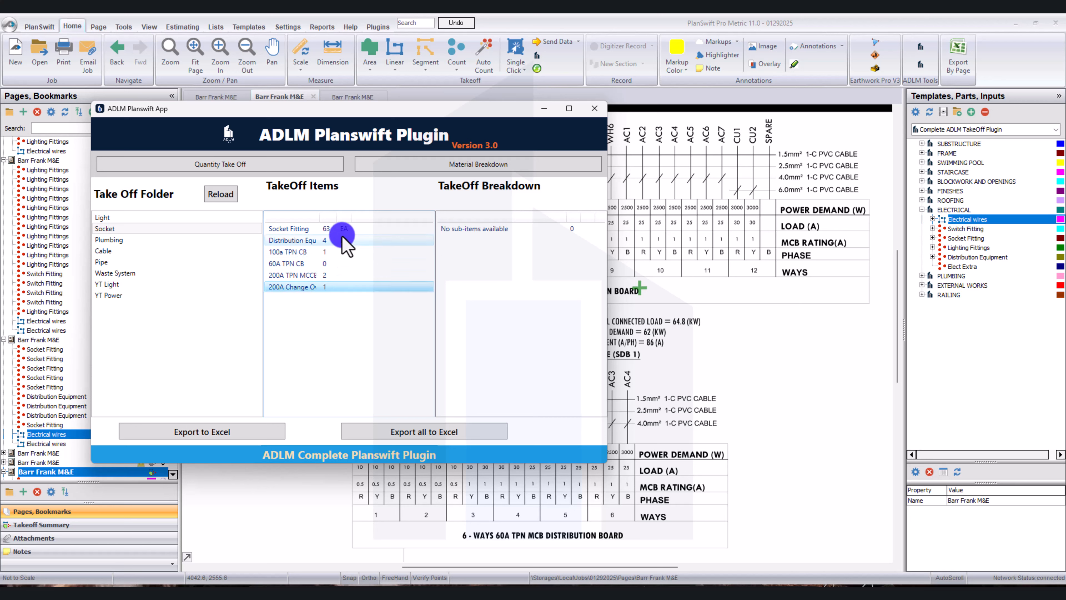
left_click(313, 229)
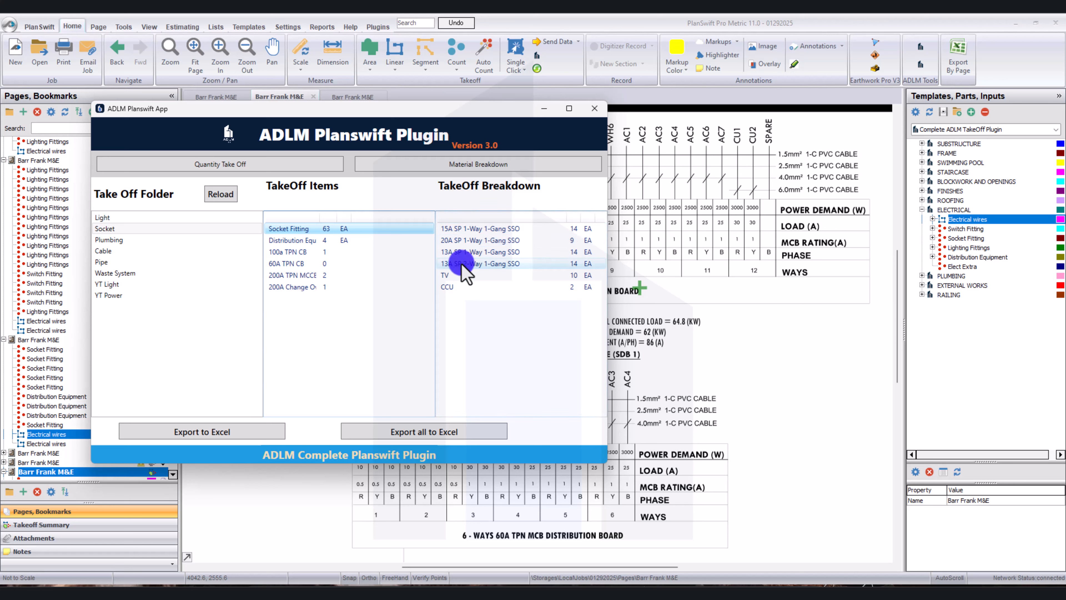
left_click(368, 240)
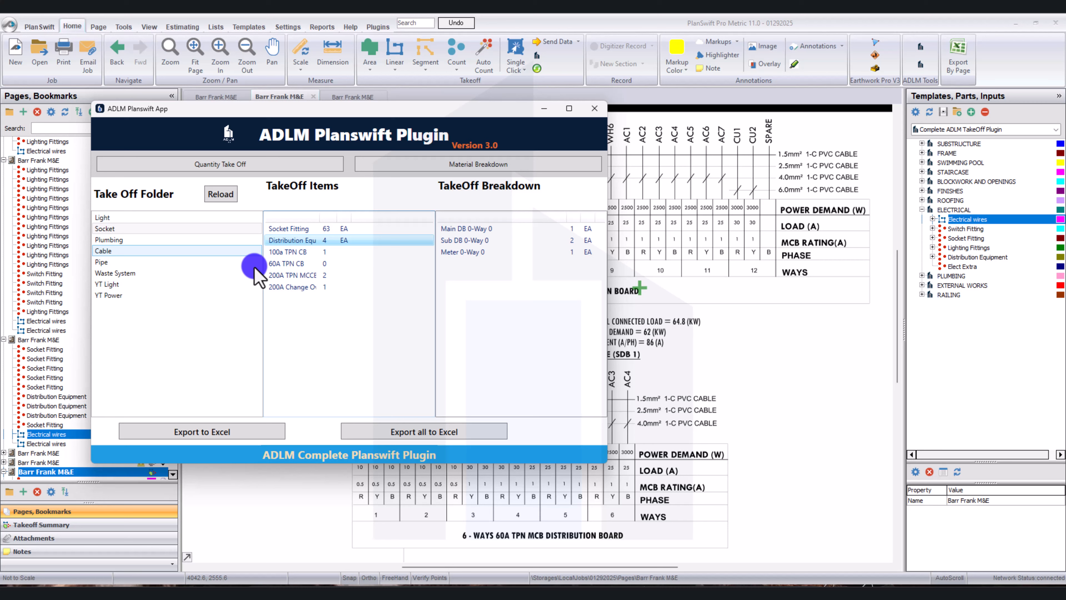
Review the Cable folder's Electrical wires breakdown, including the 25mm conduit pipes and the 1.5, 2.5 and 4.0mmsq PVC cables.
left_click(139, 251)
left_click(299, 229)
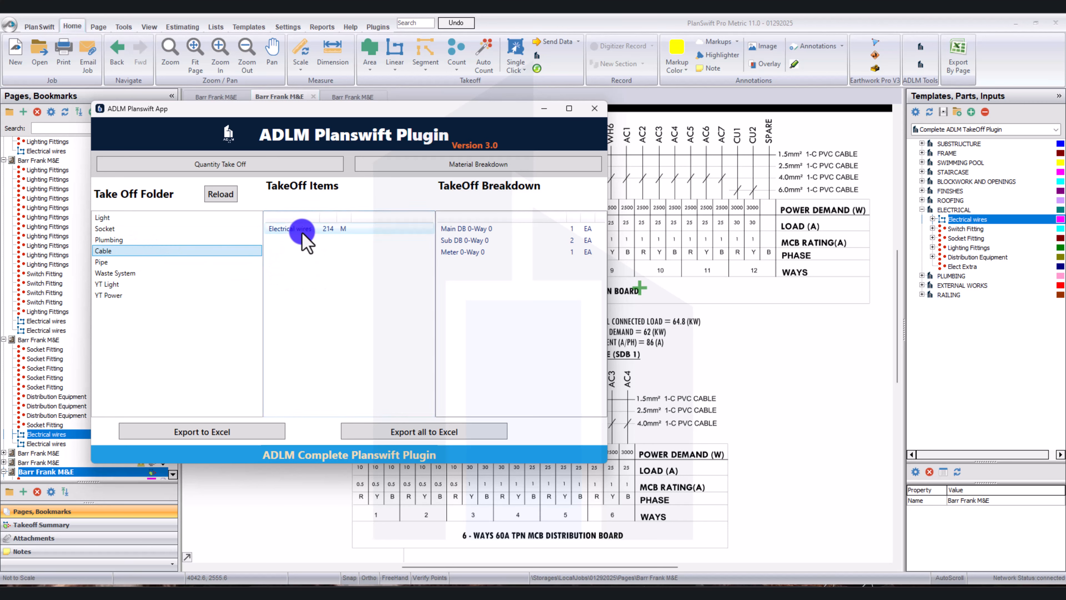
left_click(487, 232)
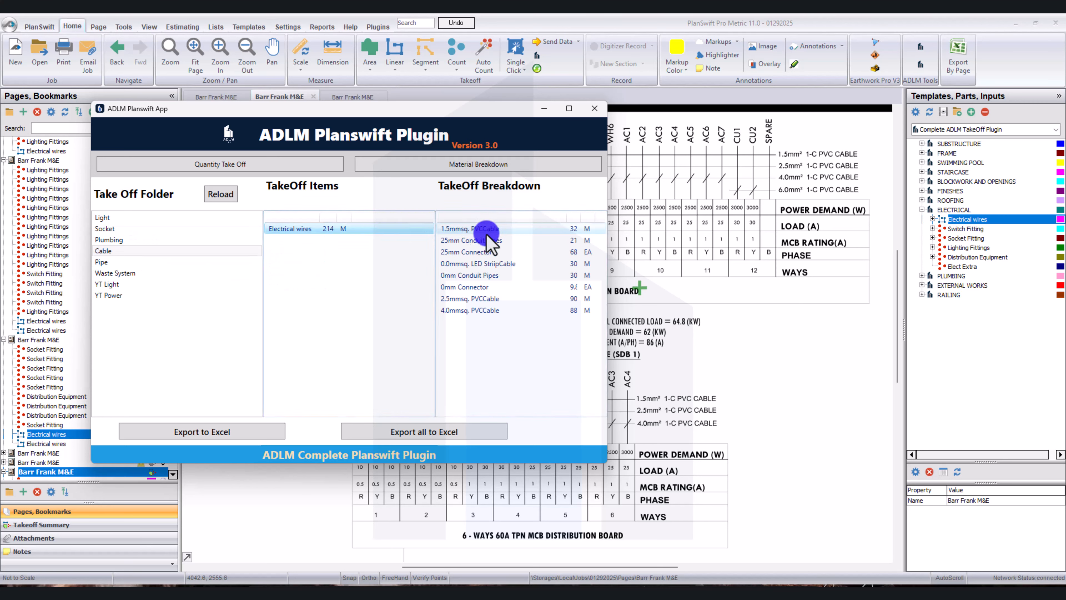
left_click_drag(490, 229, 482, 243)
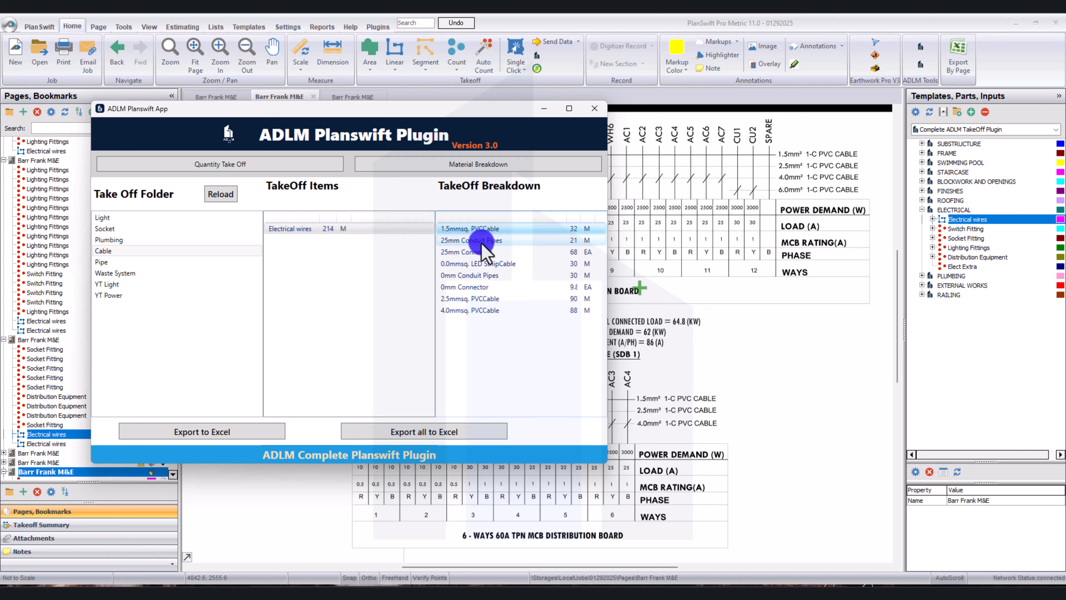
left_click(481, 243)
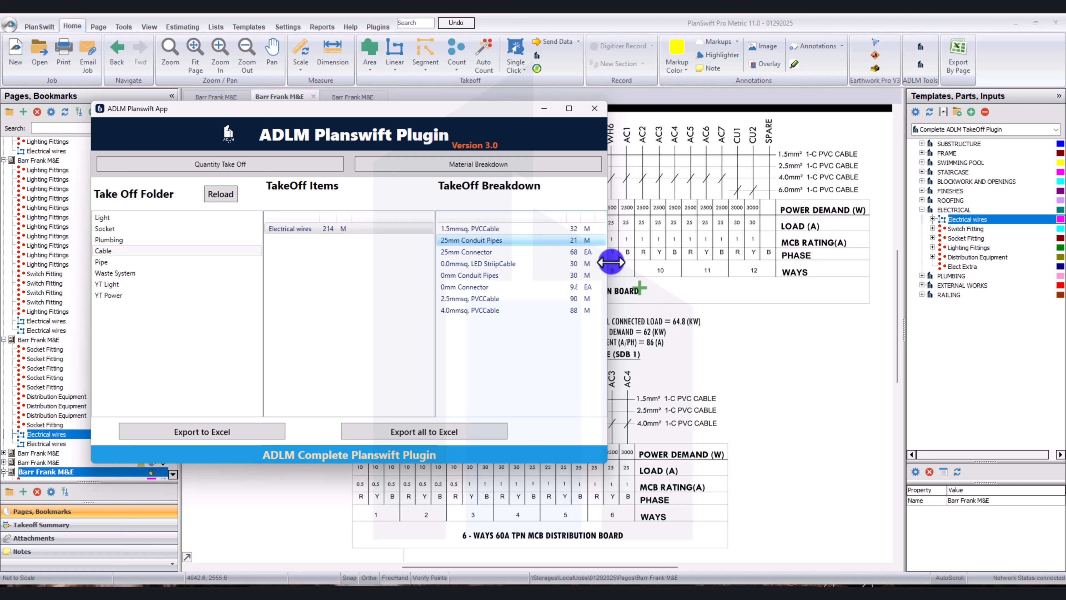
left_click_drag(607, 263, 633, 267)
left_click(506, 299)
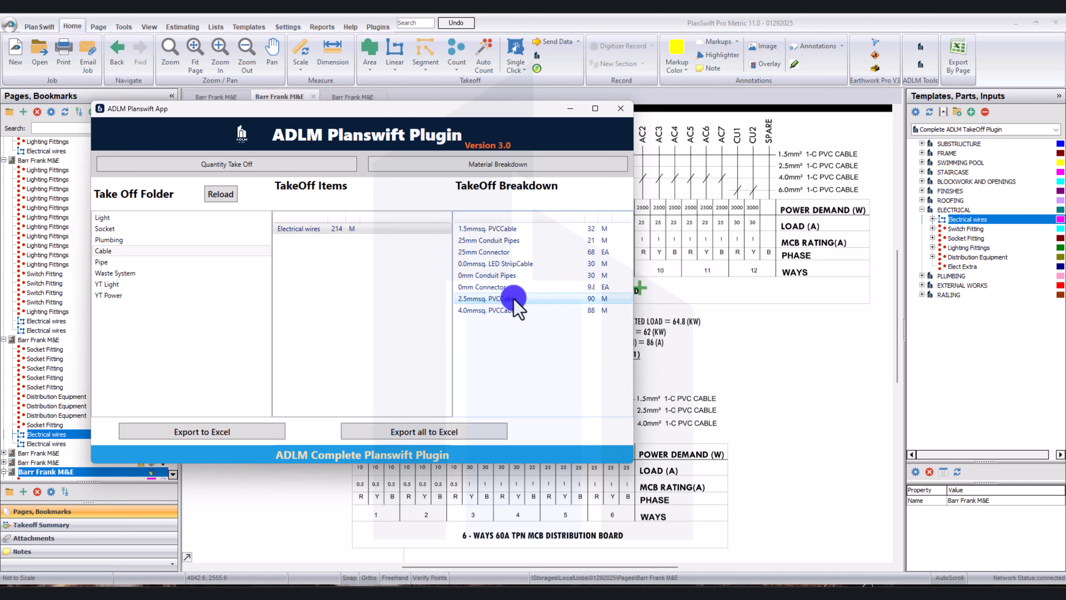
left_click(492, 310)
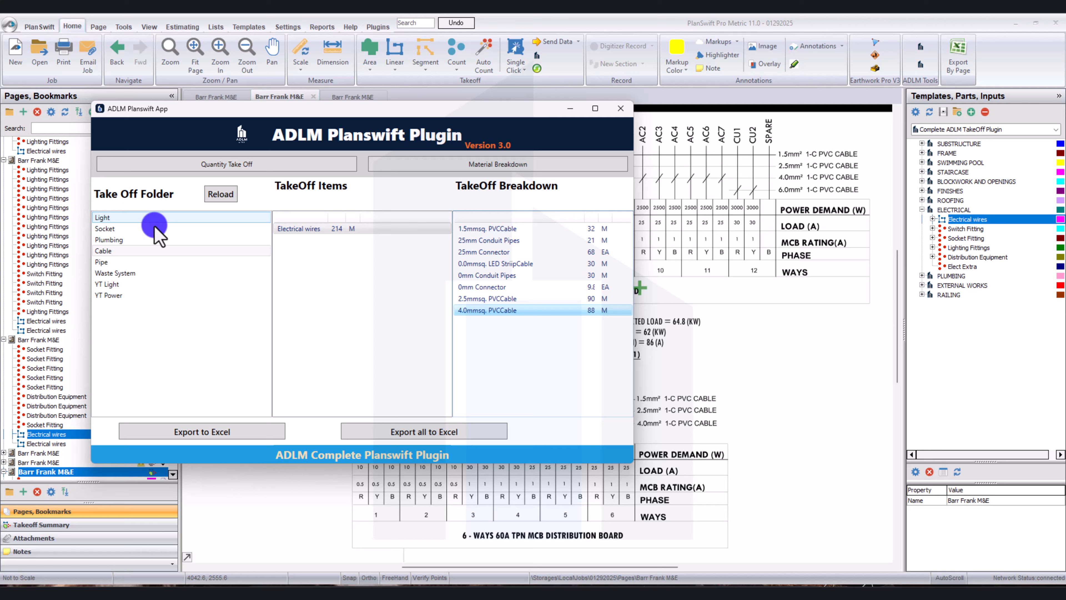
Export the Light folder's takeoff, including the Lighting Fittings breakdown, as Light.csv into the Youtube Test folder in Documents.
left_click(135, 218)
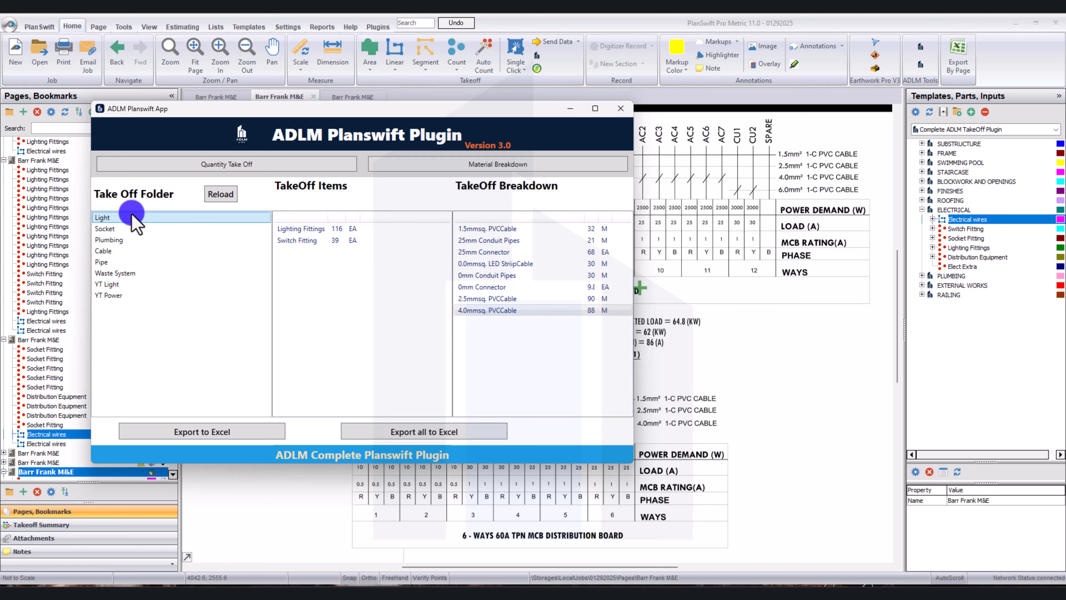
left_click(321, 230)
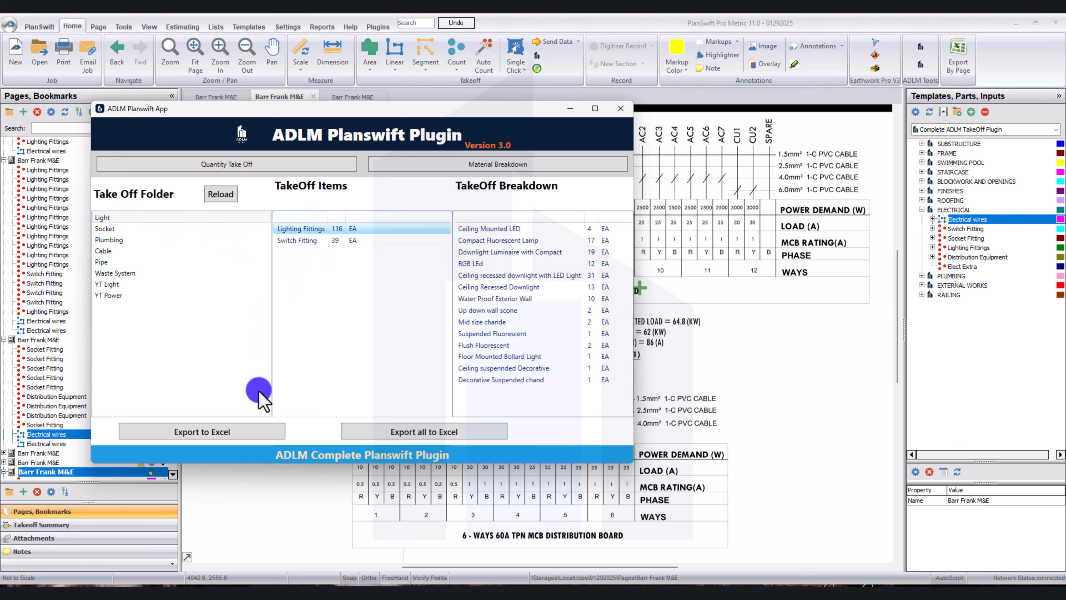
left_click(259, 429)
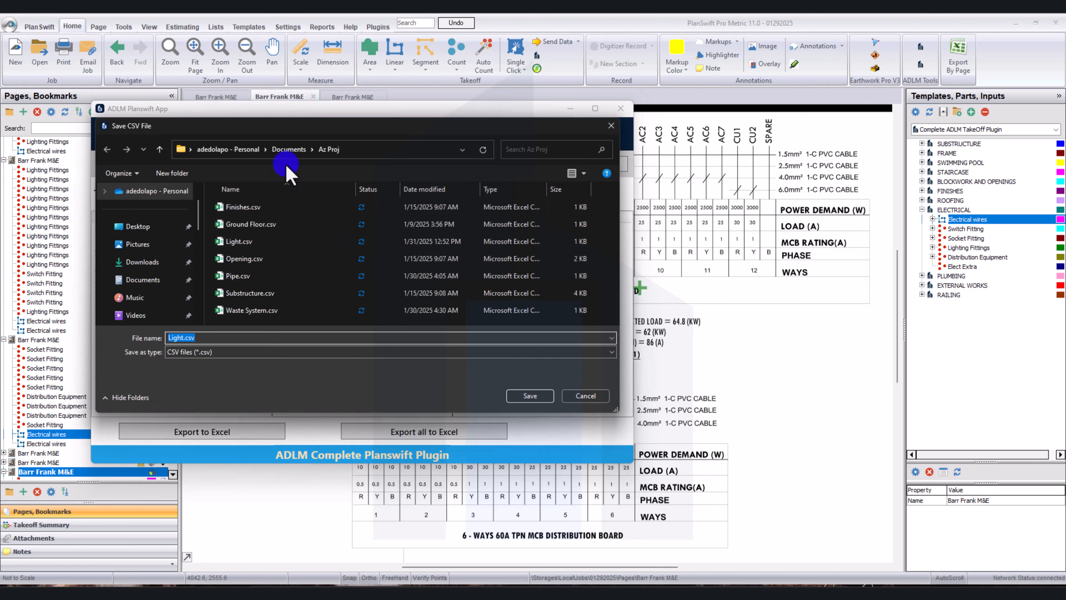
left_click(287, 152)
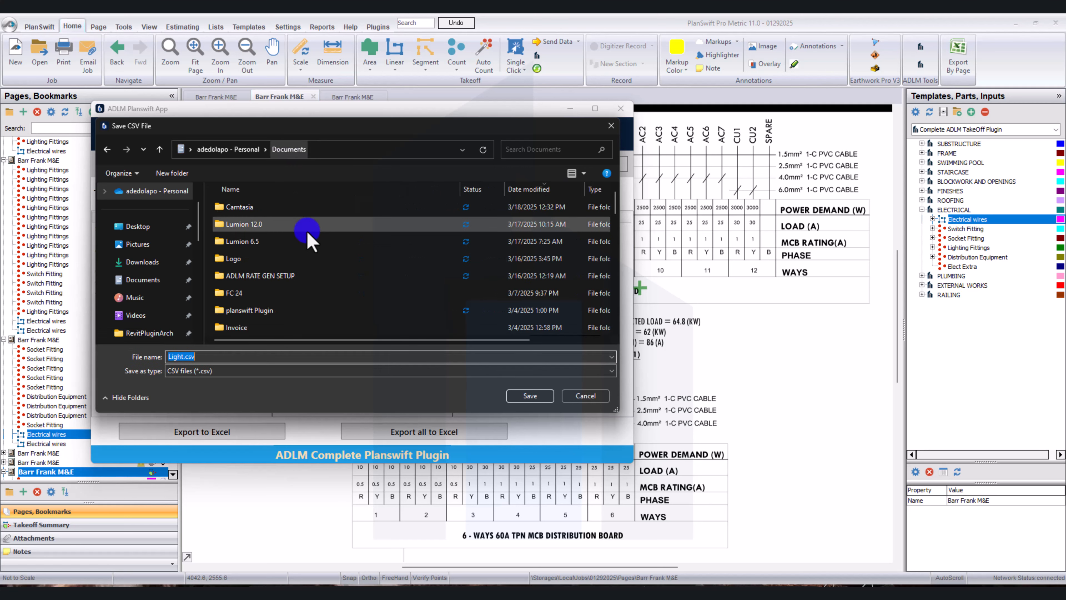
scroll(277, 235, "up", 3)
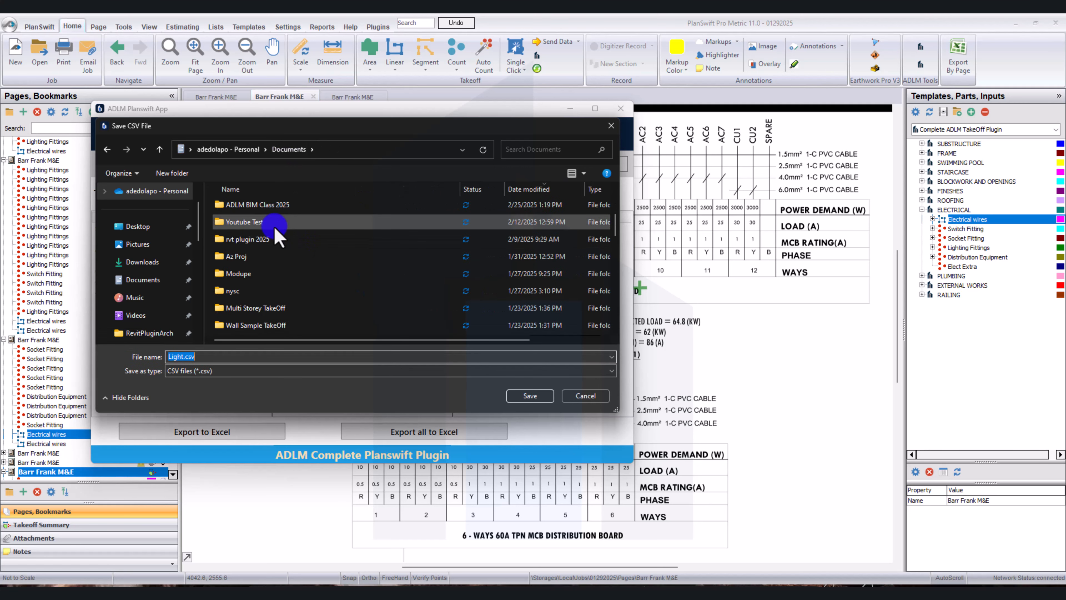
double_click(248, 208)
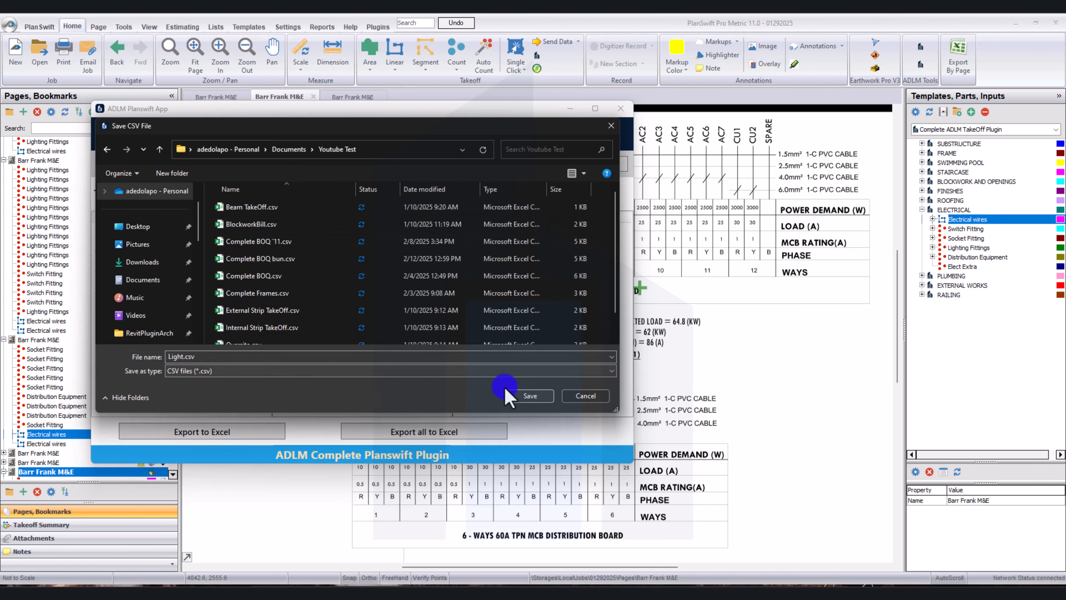
left_click(525, 398)
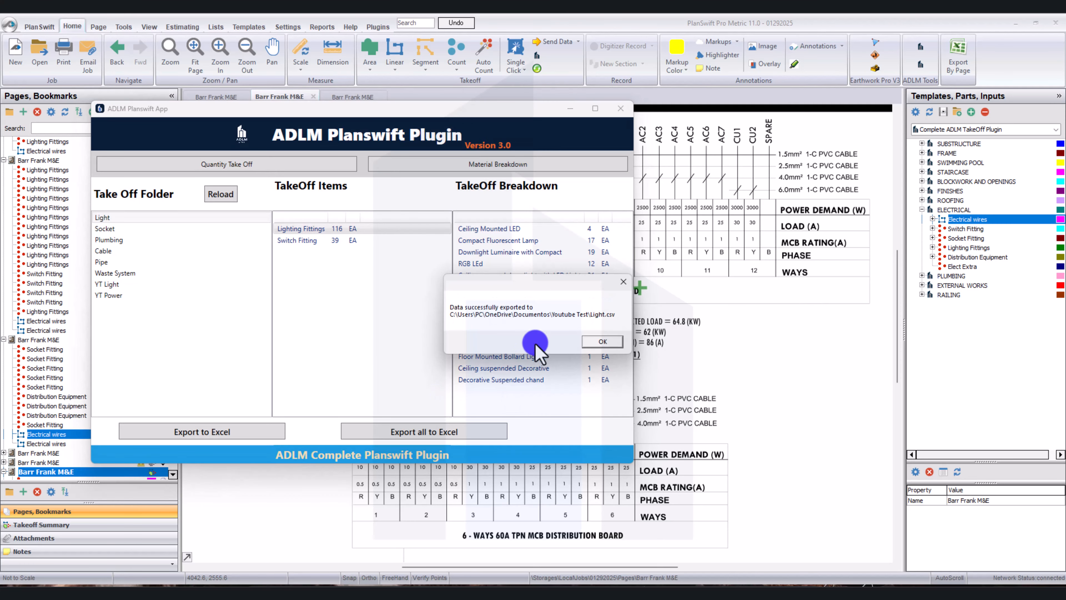
left_click(602, 341)
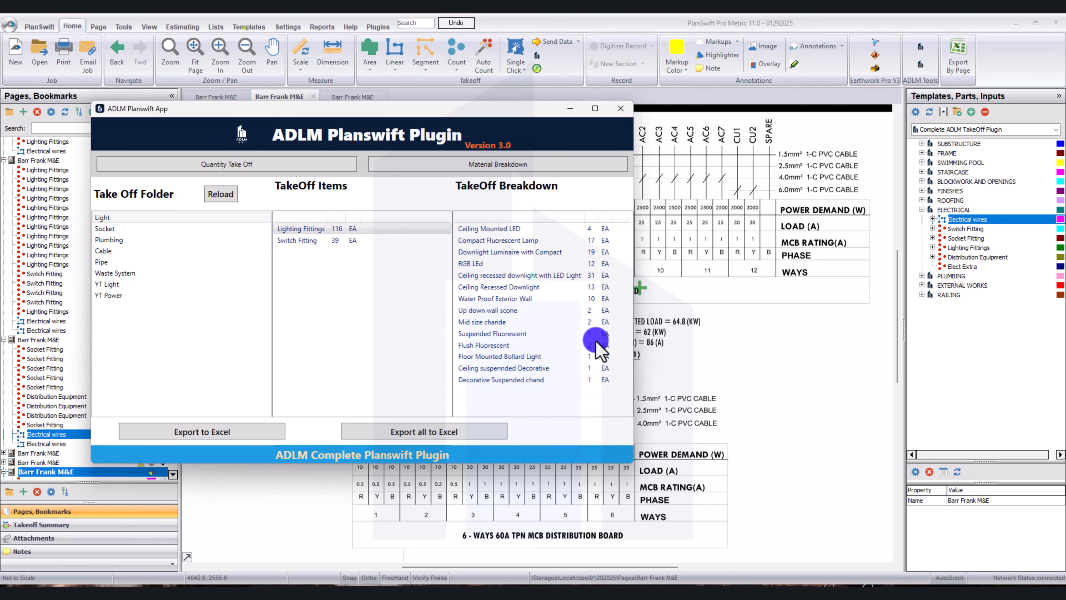
Switch to File Explorer and open the exported Light.csv from the Youtube Test folder in Excel.
left_click(387, 596)
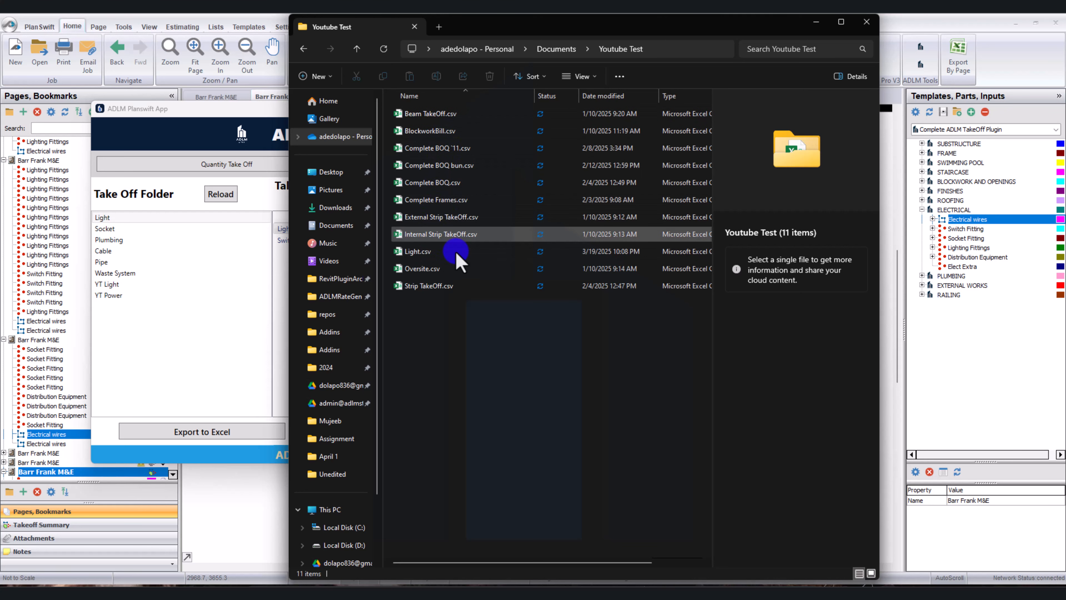
left_click(444, 252)
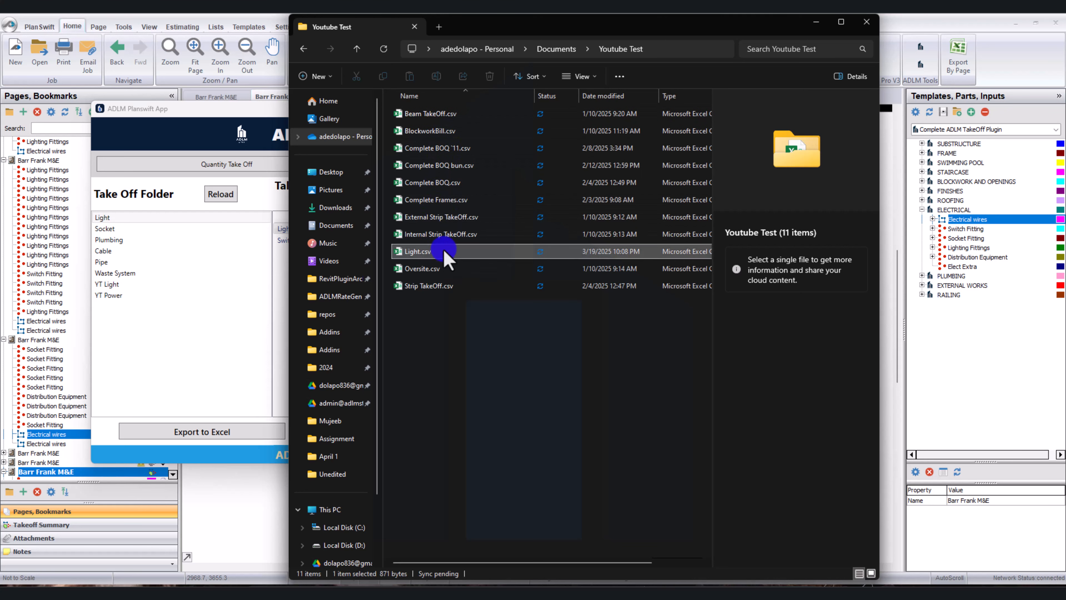
double_click(444, 252)
left_click(316, 227)
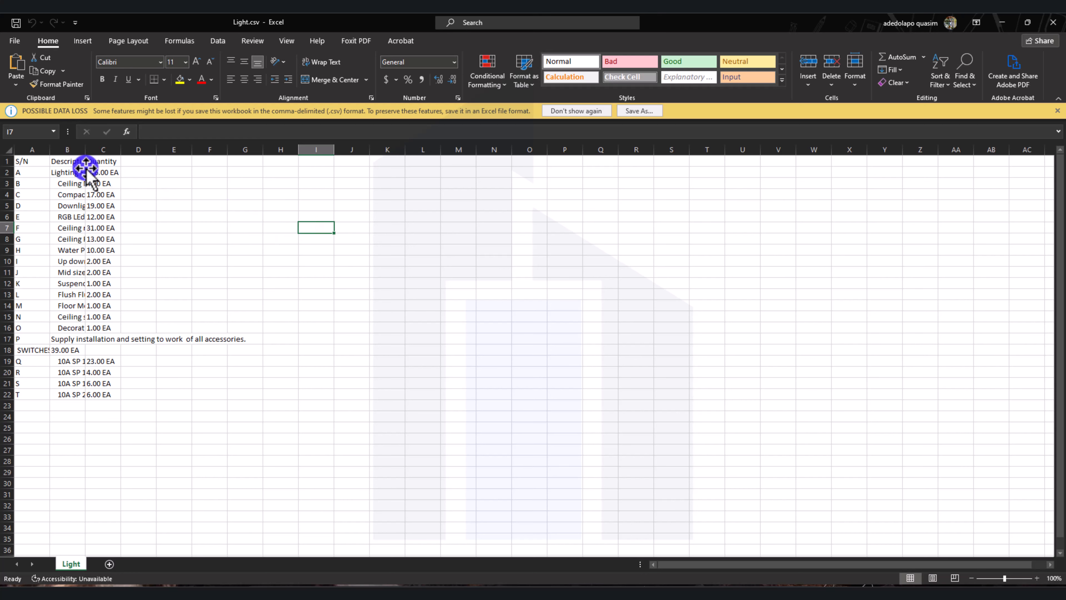
Widen the Description column in the Light sheet and wrap its text so the long item names fit.
left_click_drag(87, 146, 179, 152)
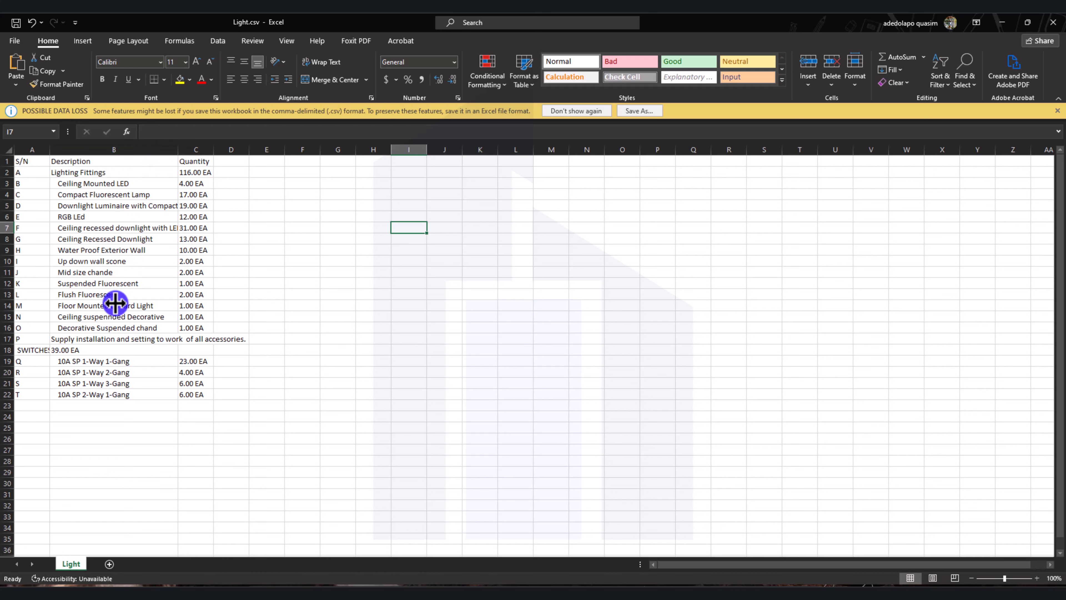
left_click(131, 149)
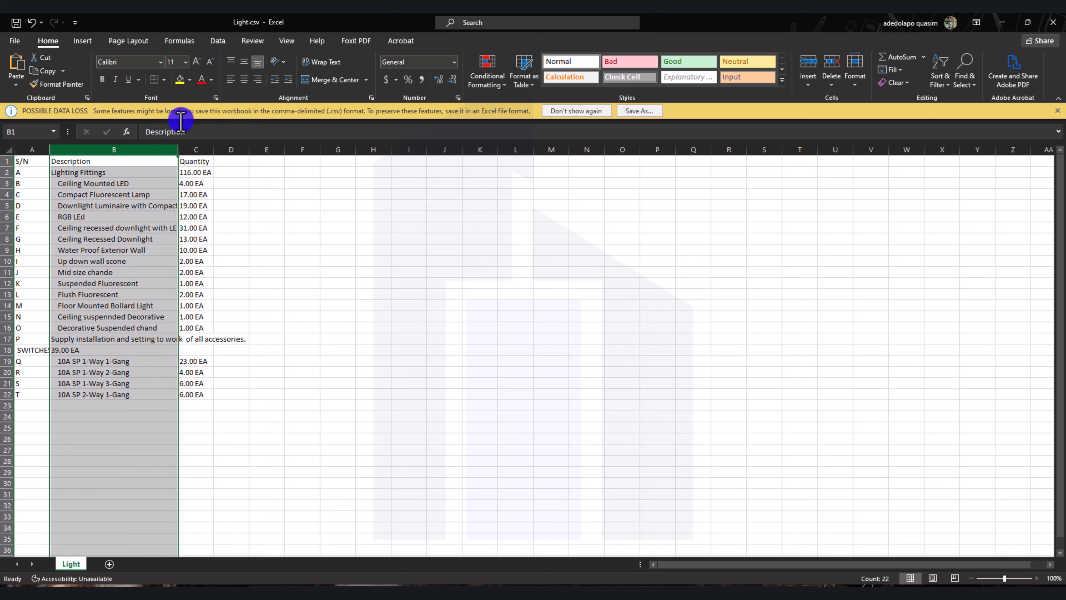
left_click(321, 61)
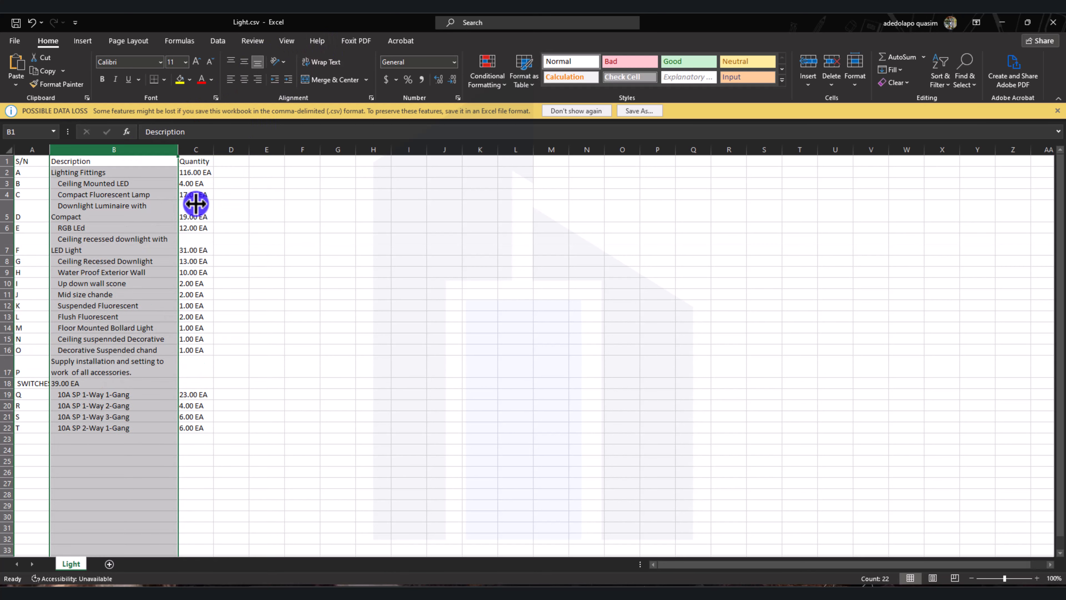
left_click(161, 248)
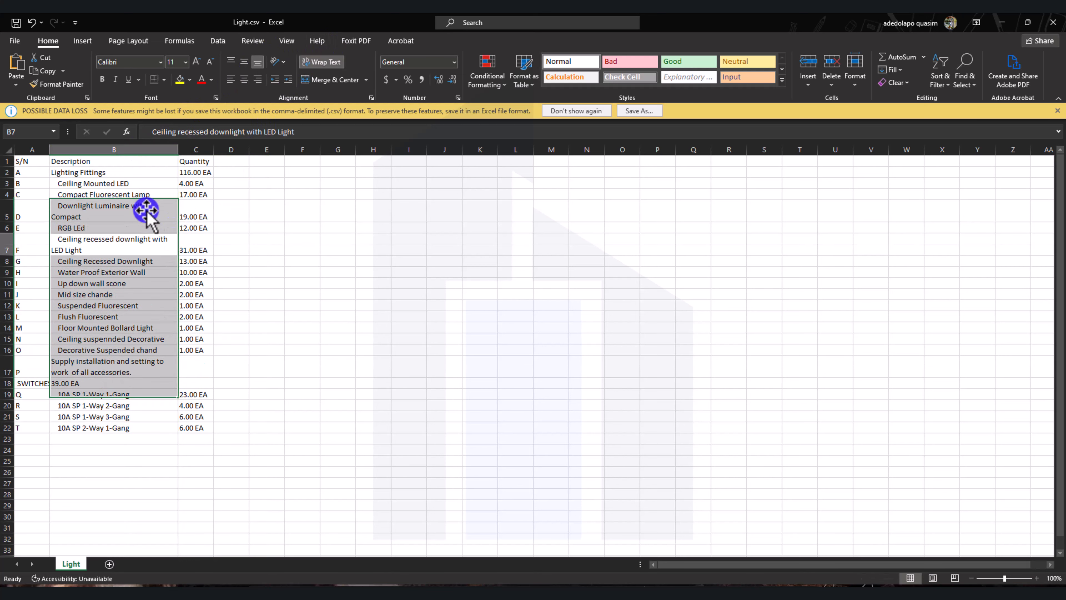
Check the exported lighting descriptions and quantities in the Light sheet, and switch back to the ADLM Planswift Plugin.
left_click(130, 185)
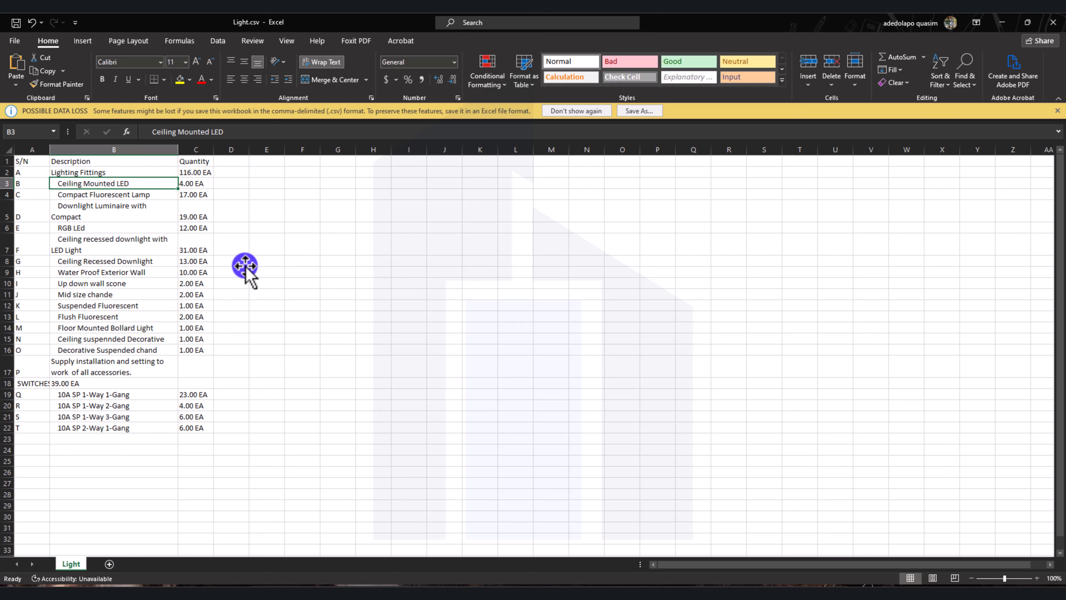
left_click(193, 249)
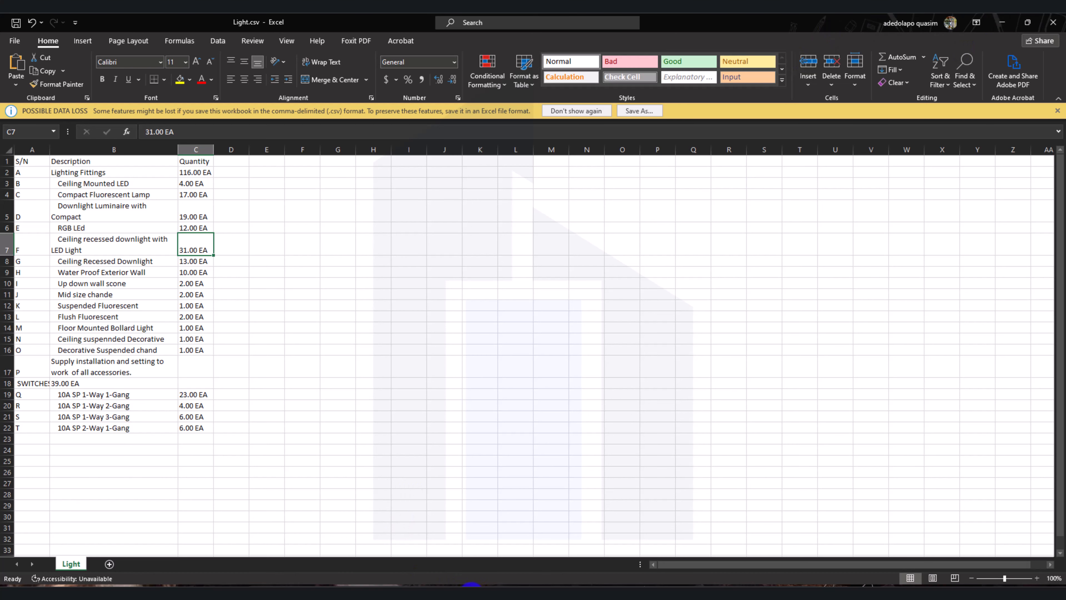
mouse_move(452, 594)
left_click(629, 593)
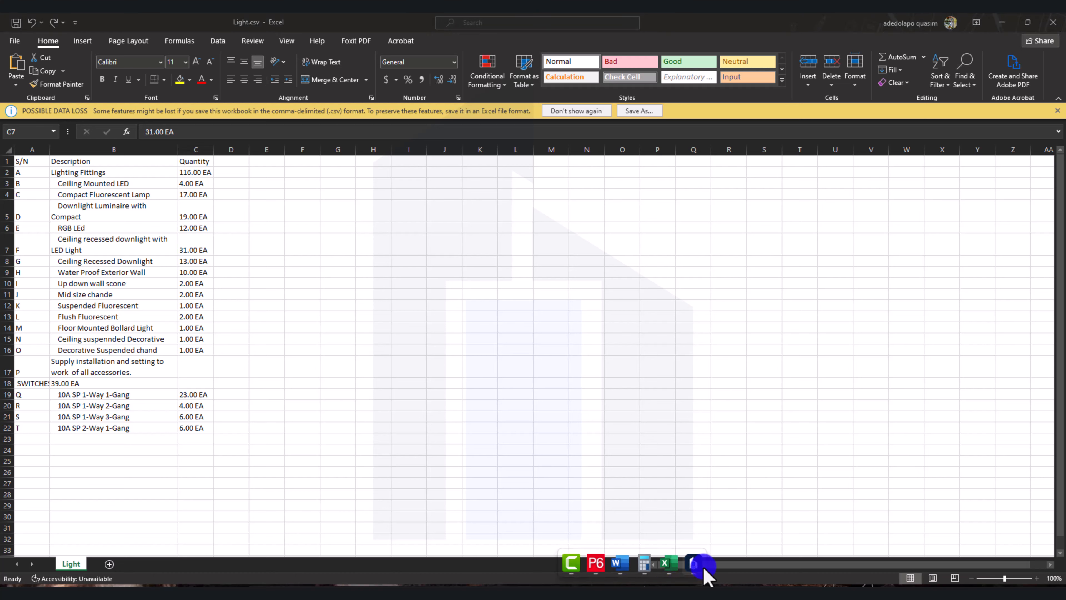
left_click(697, 565)
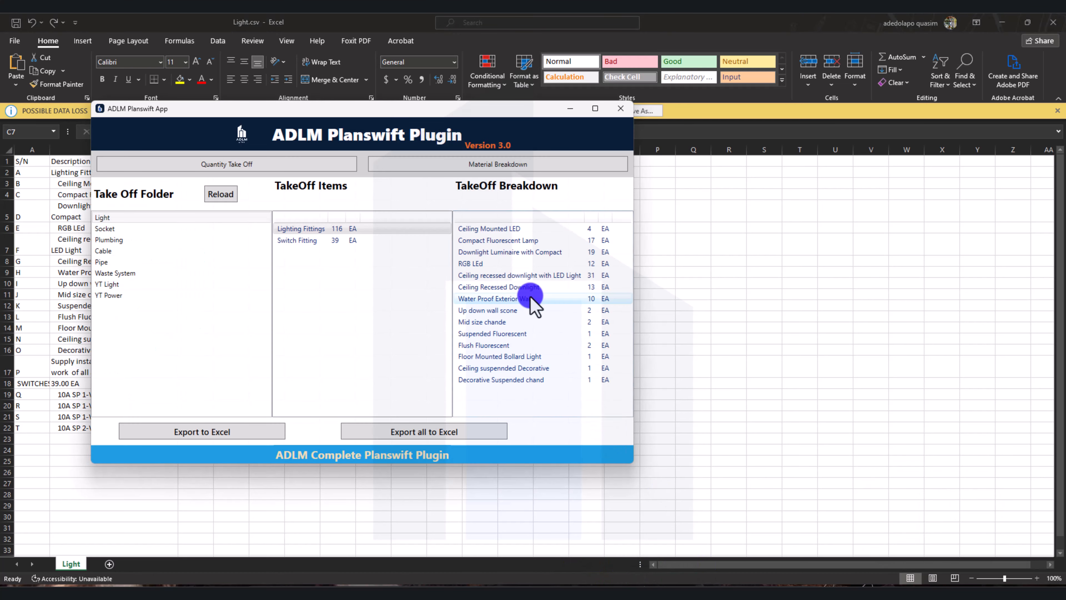